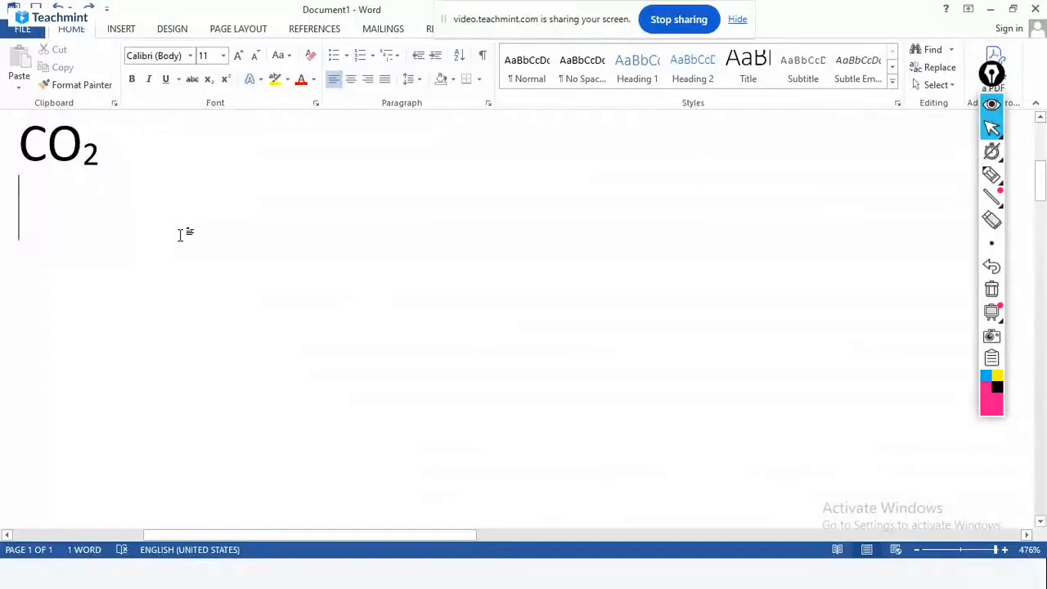
# Left-align the empty line below the CO₂ formula and begin a sentence there with "I Stu"
pyautogui.hotkey('ctrl', 'e')
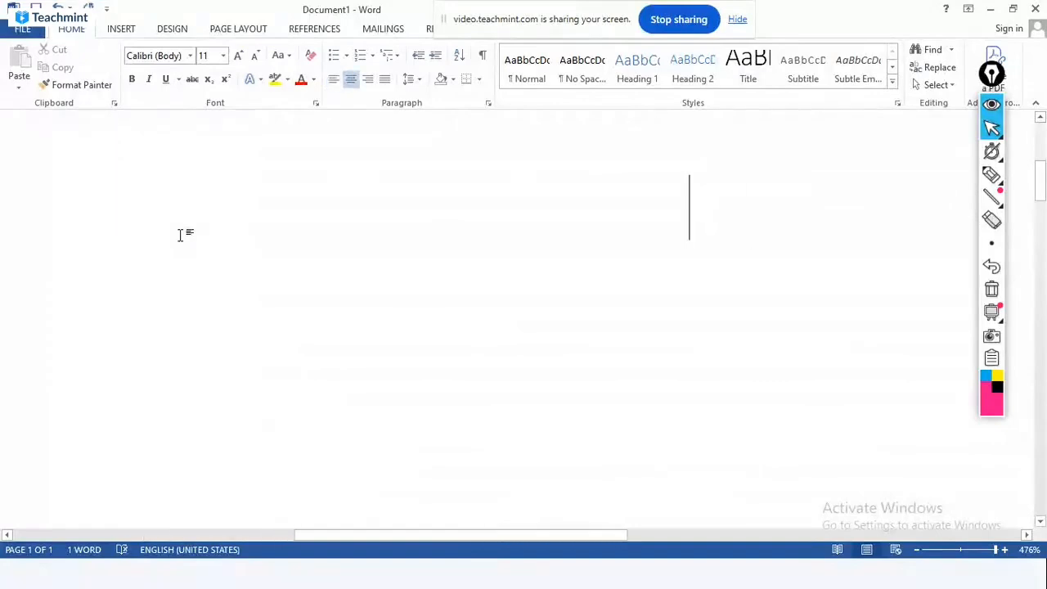
pyautogui.hotkey('ctrl', 'l')
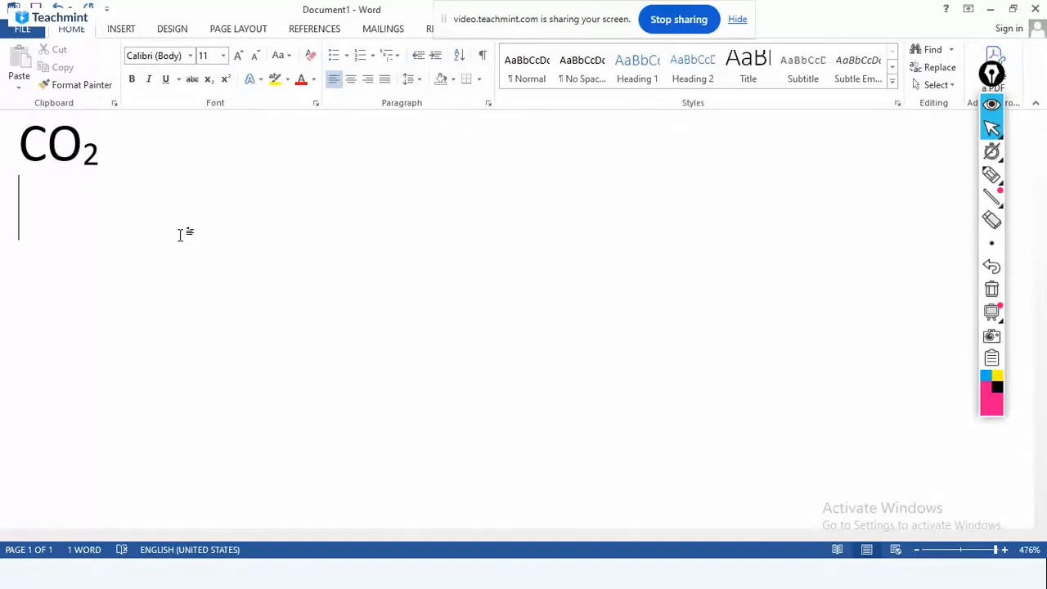
pyautogui.write('I Stu')
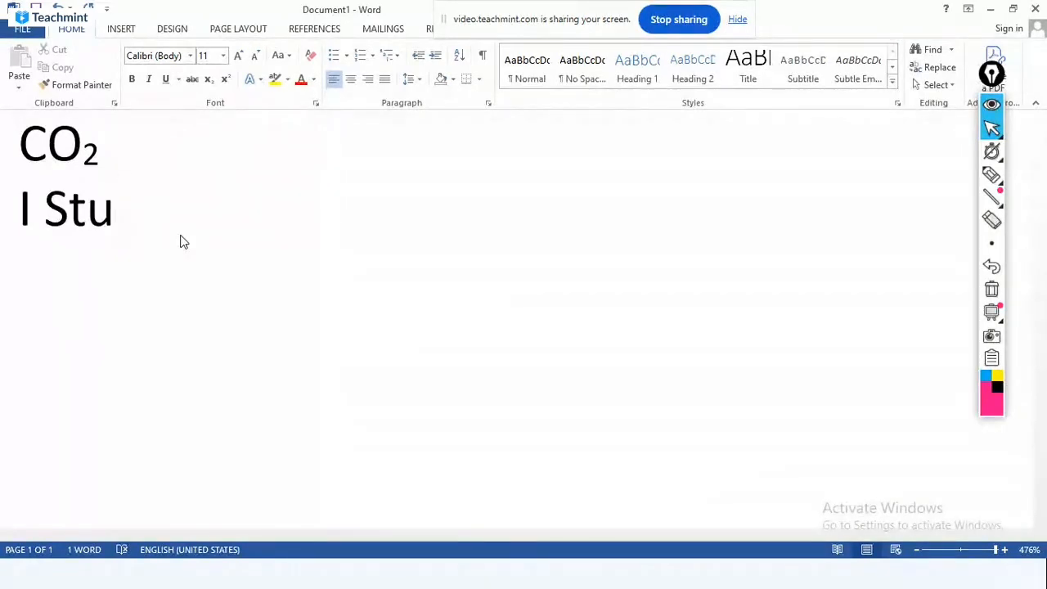
pyautogui.press('Tab')
pyautogui.press('Tab')
pyautogui.press('Tab')
pyautogui.press('Tab')
pyautogui.press('Tab')
pyautogui.press('Tab')
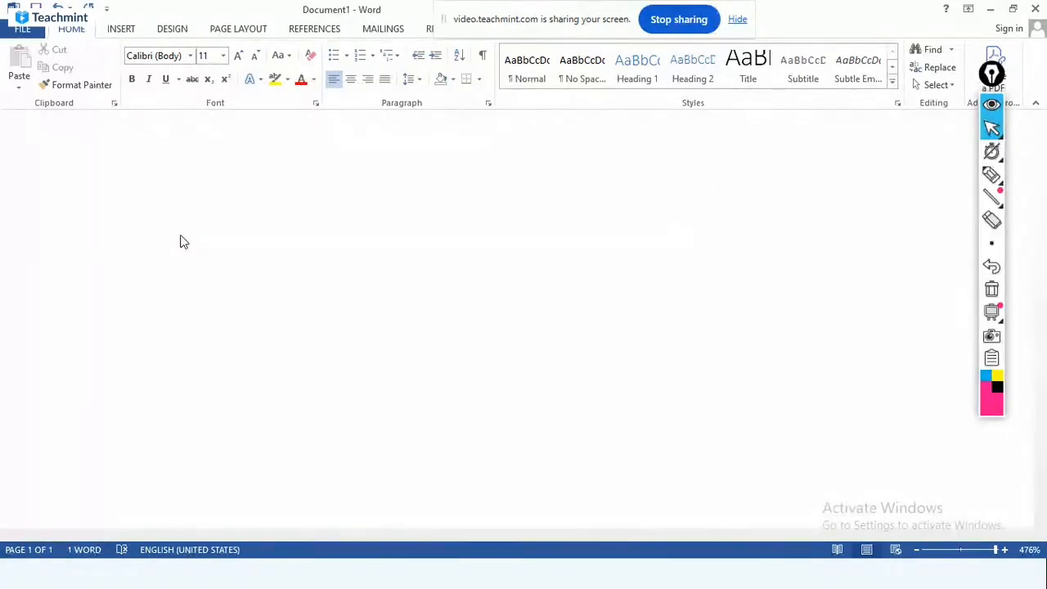
pyautogui.press('BackSpace')
pyautogui.press('BackSpace')
pyautogui.press('BackSpace')
pyautogui.press('BackSpace')
pyautogui.press('BackSpace')
pyautogui.press('BackSpace')
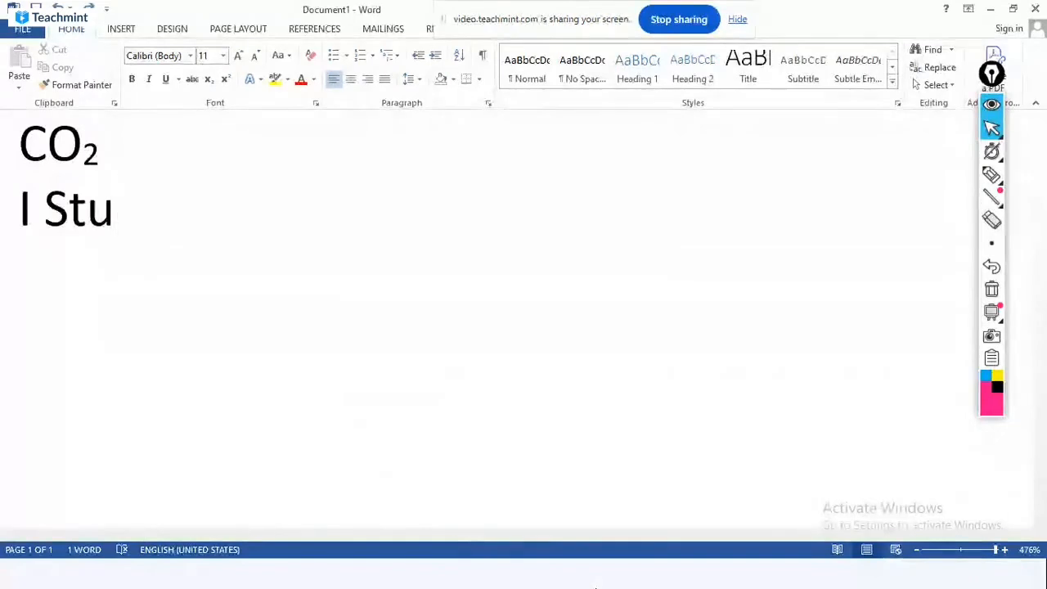
pyautogui.press('BackSpace')
pyautogui.press('BackSpace')
pyautogui.press('BackSpace')
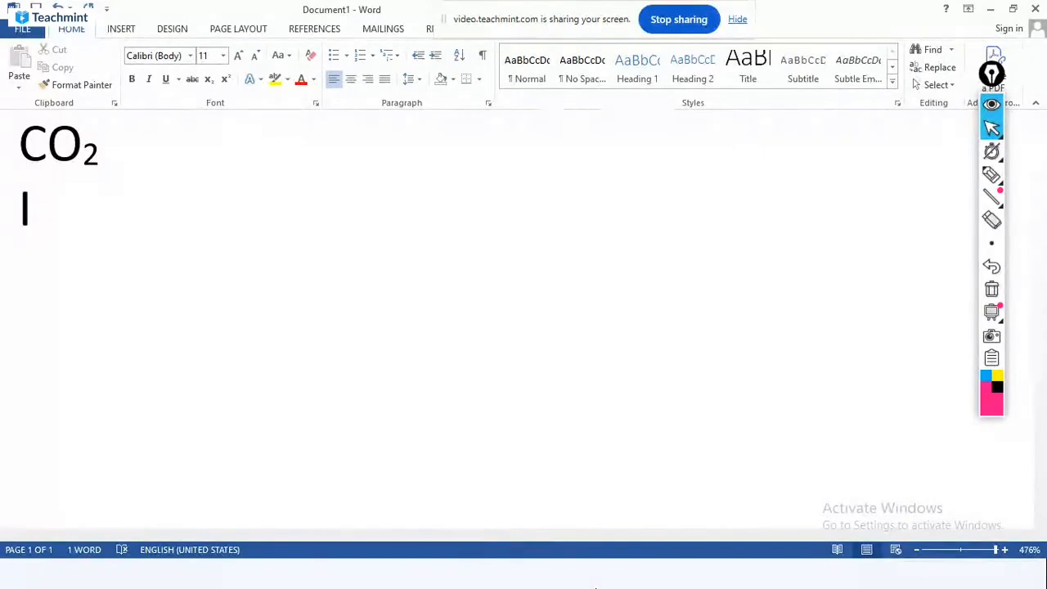
pyautogui.write('Stu')
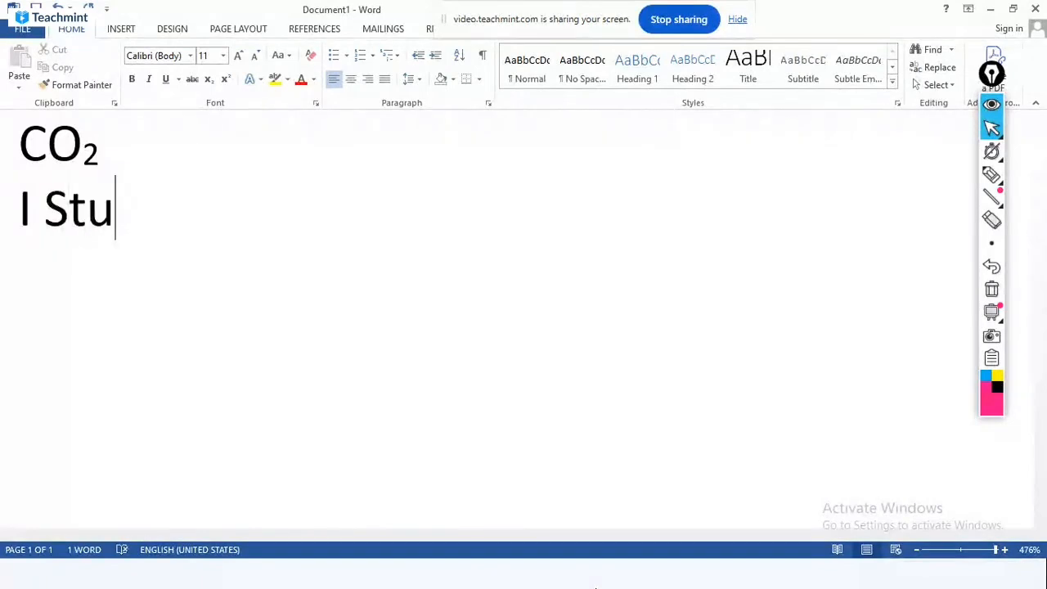
# Bring up the On-Screen Keyboard and complete the line as "I Study in Unity International School."
pyautogui.press('super')
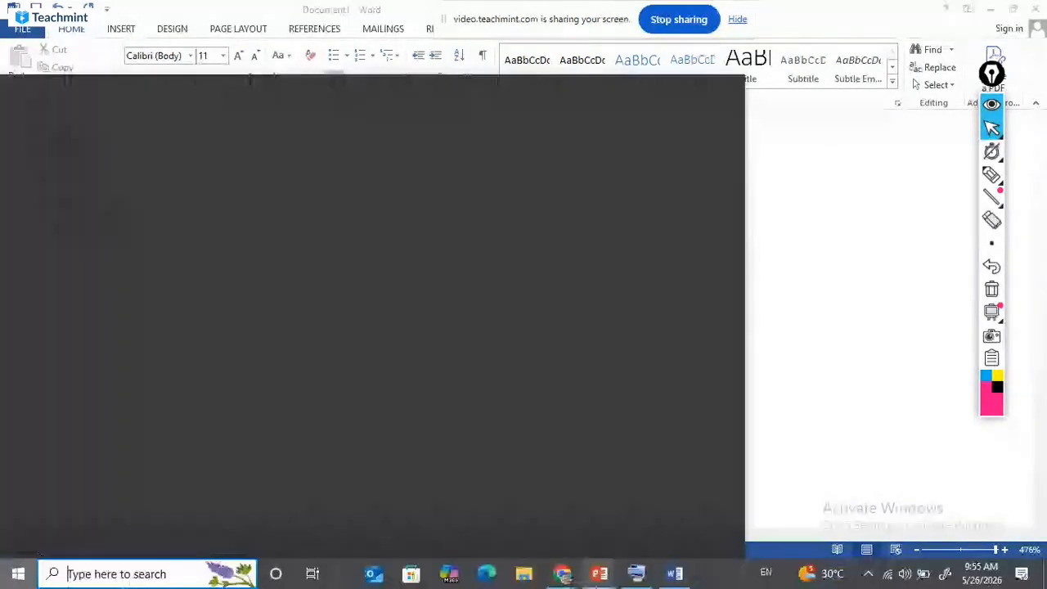
pyautogui.click(639, 578)
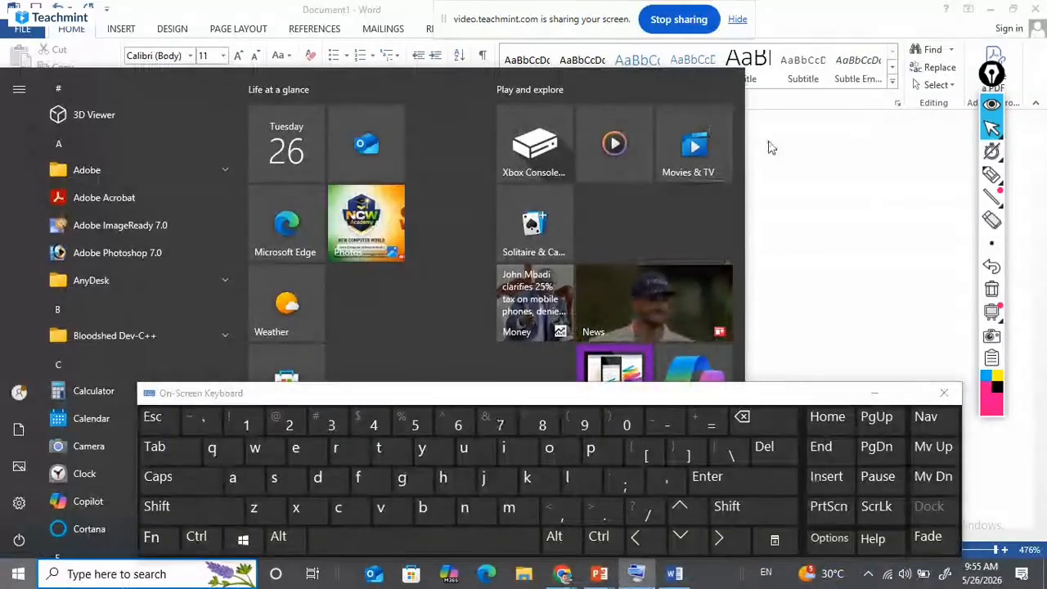
pyautogui.press('super')
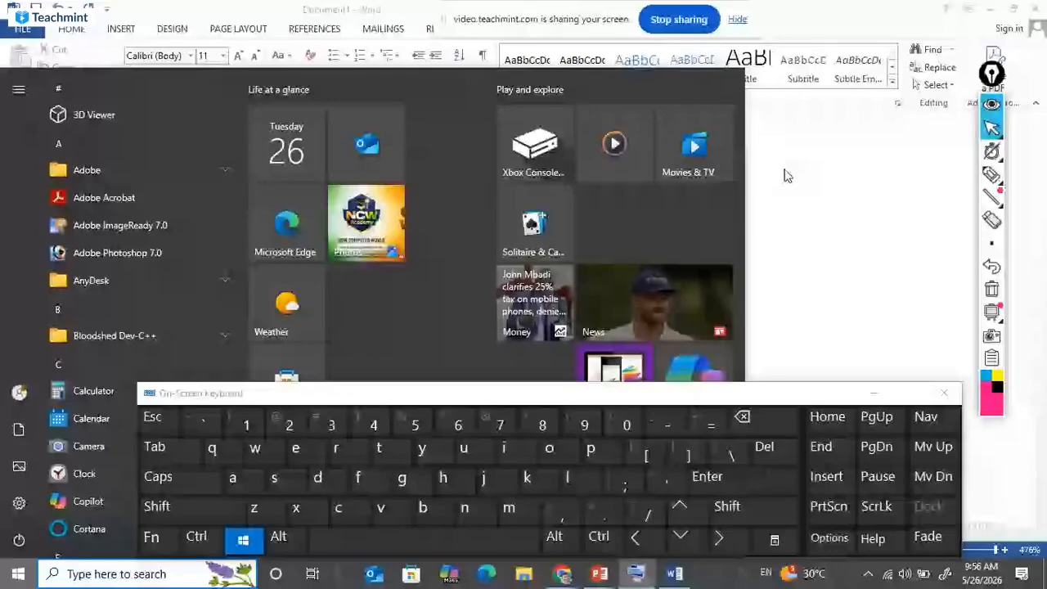
pyautogui.click(784, 176)
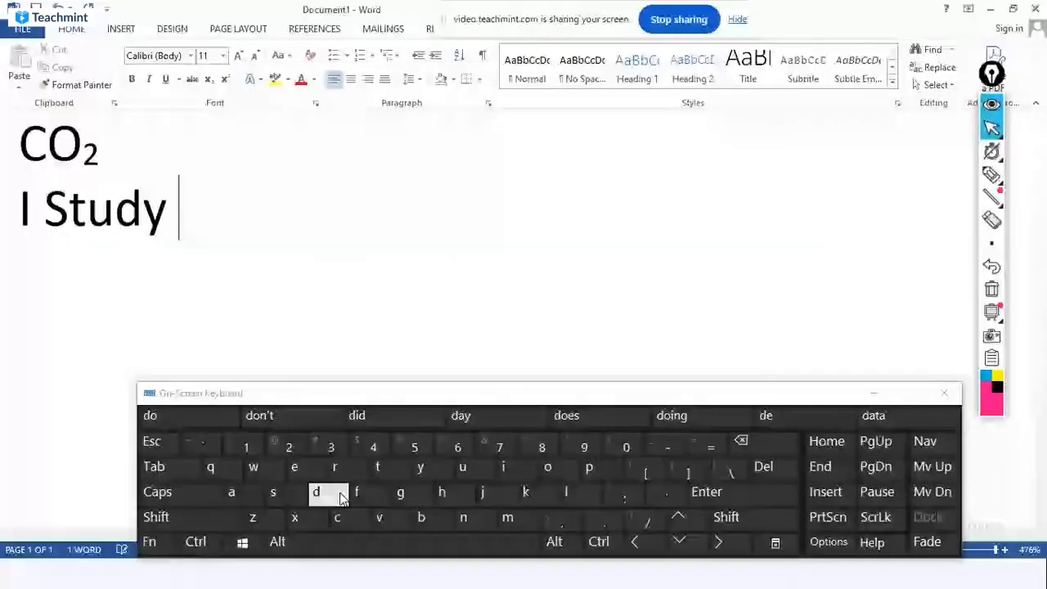
pyautogui.write('in')
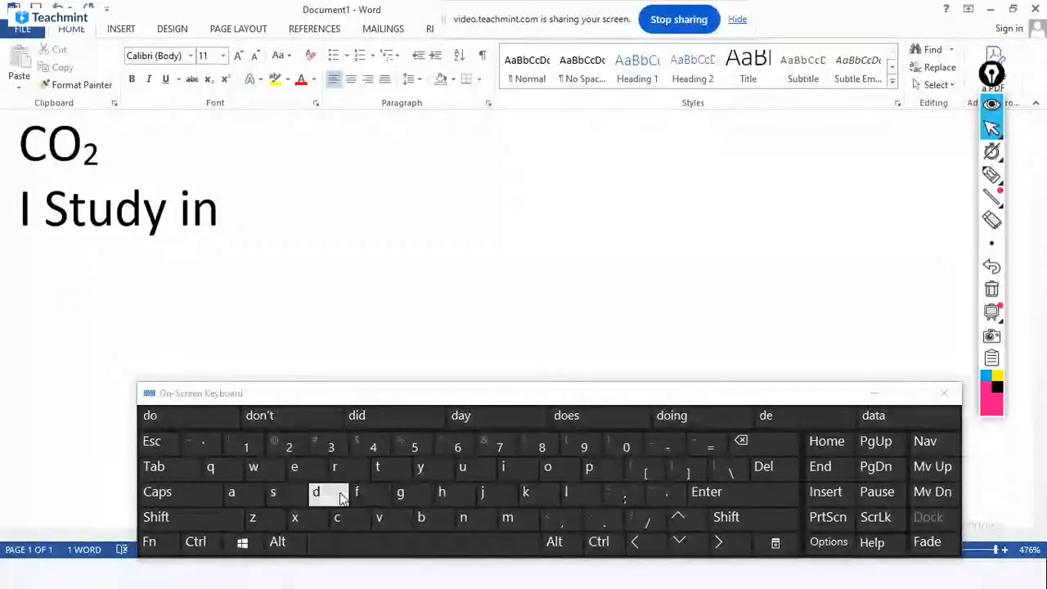
pyautogui.write('V')
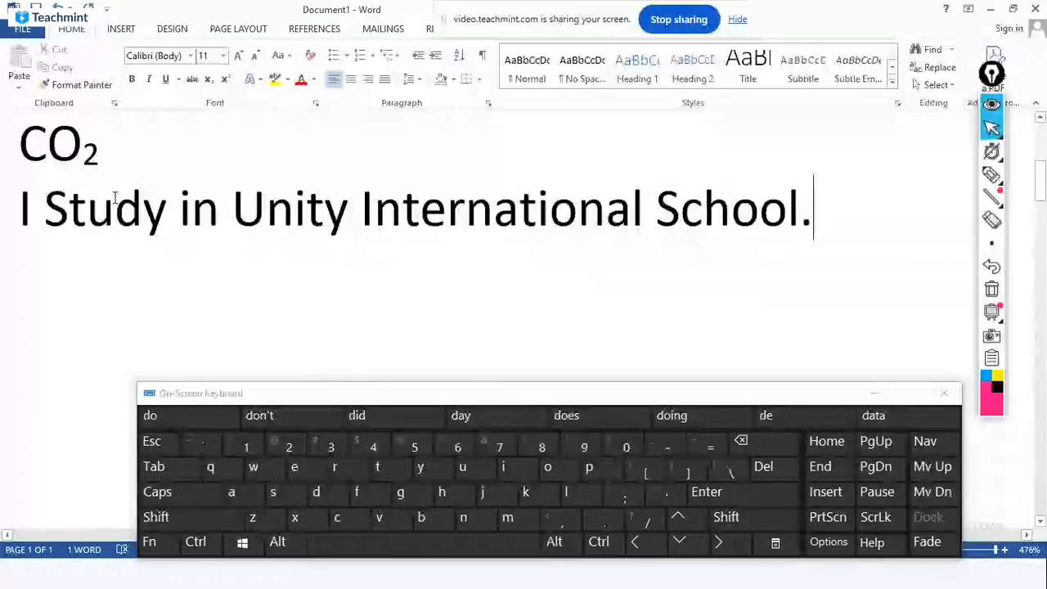
# Try to apply the Sentence case option to the whole line about Unity International School
pyautogui.moveTo(799, 209); pyautogui.dragTo(23, 210)
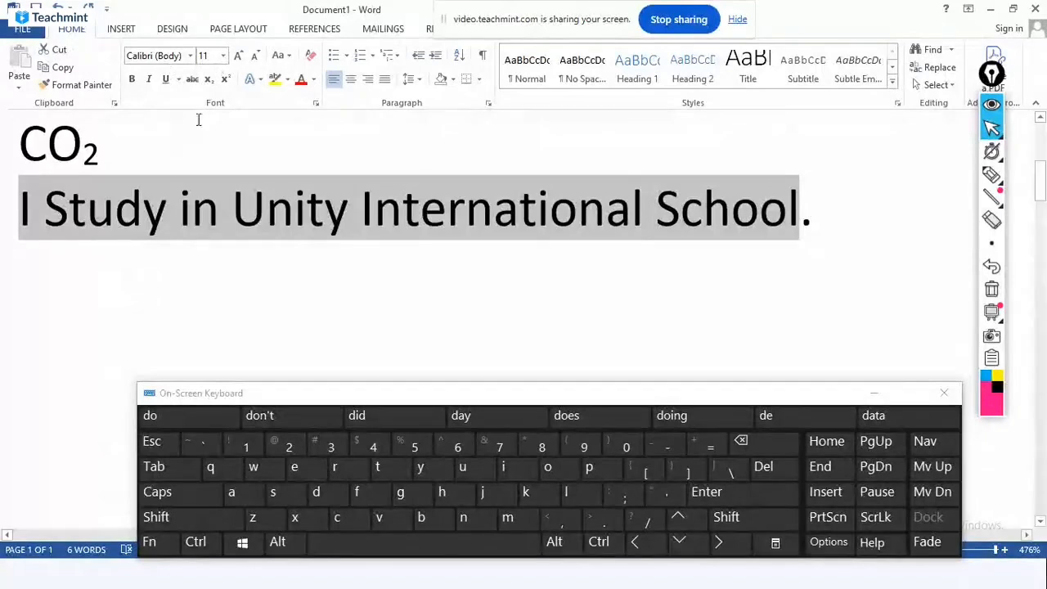
pyautogui.click(293, 58)
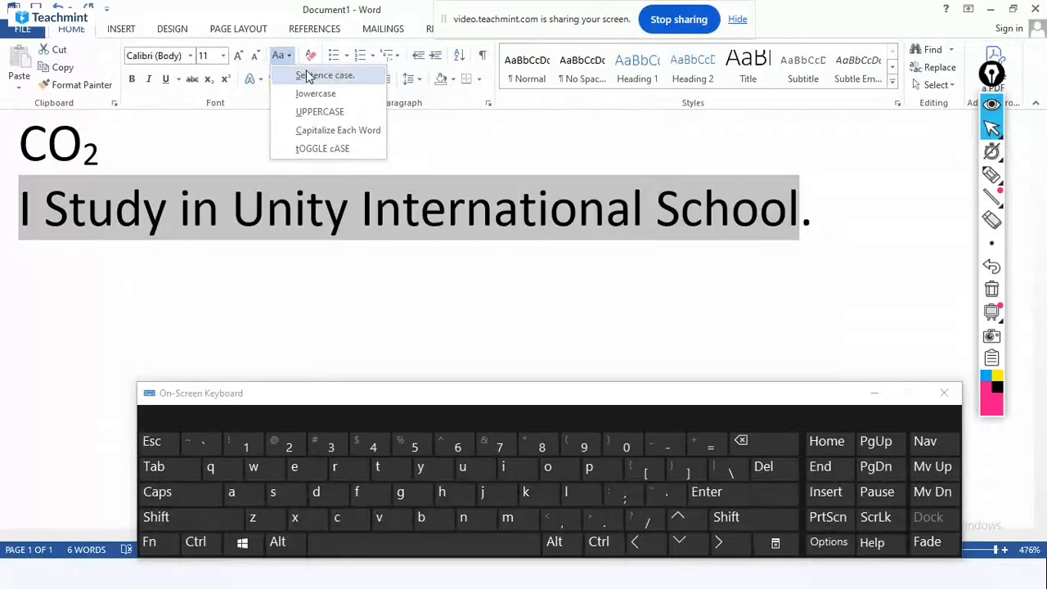
pyautogui.click(306, 77)
pyautogui.moveTo(813, 209); pyautogui.dragTo(999, 182)
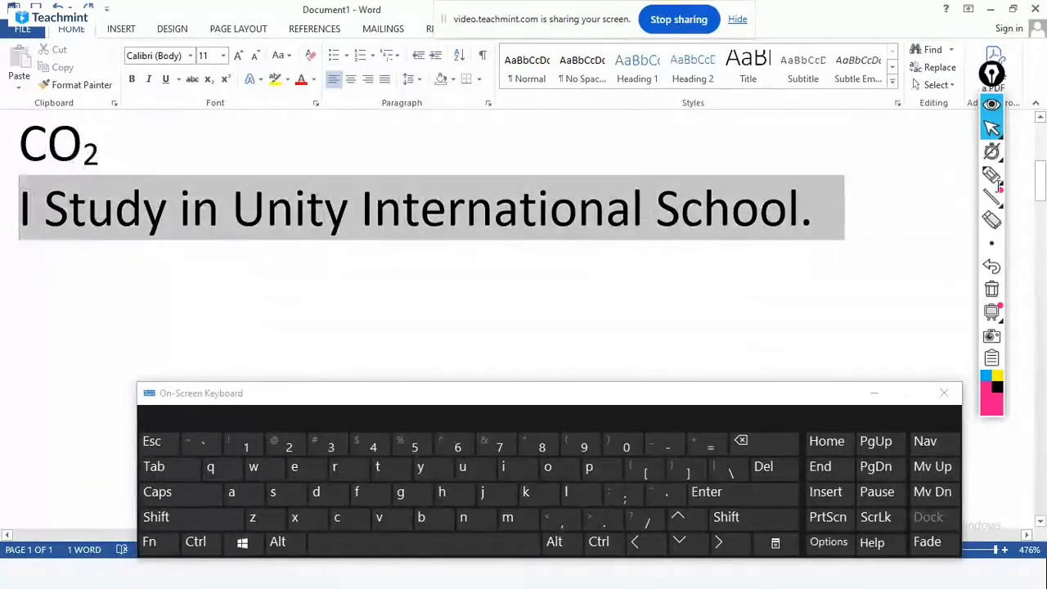
pyautogui.click(281, 58)
pyautogui.click(312, 84)
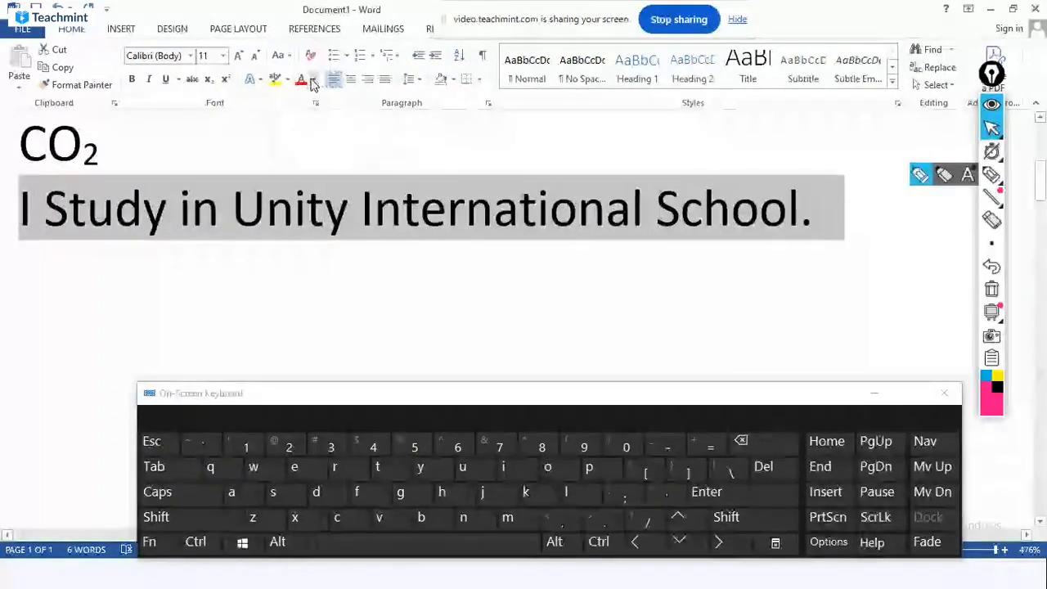
# Replace the capital initials of "Study" and "Unity" with lowercase letters in the sentence below CO₂
pyautogui.click(49, 212)
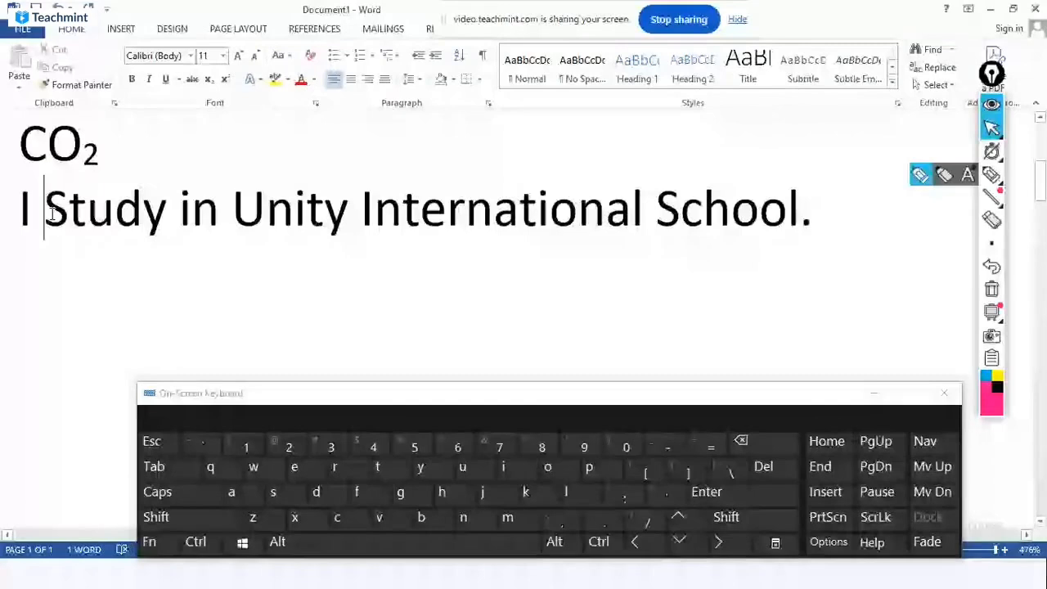
pyautogui.click(66, 213)
pyautogui.press('BackSpace')
pyautogui.write('s')
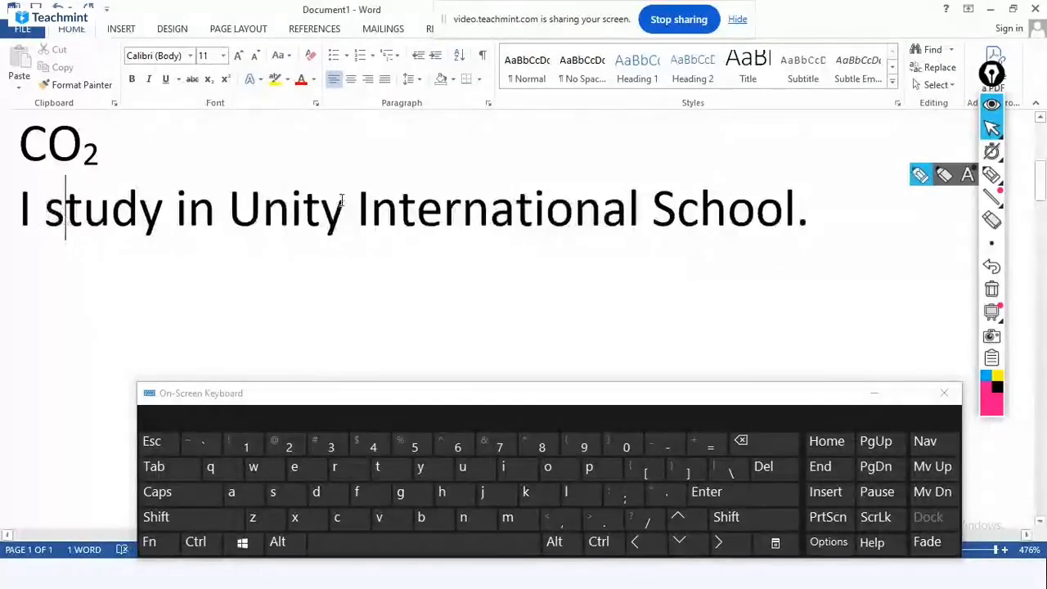
pyautogui.click(258, 219)
pyautogui.press('BackSpace')
pyautogui.write('u')
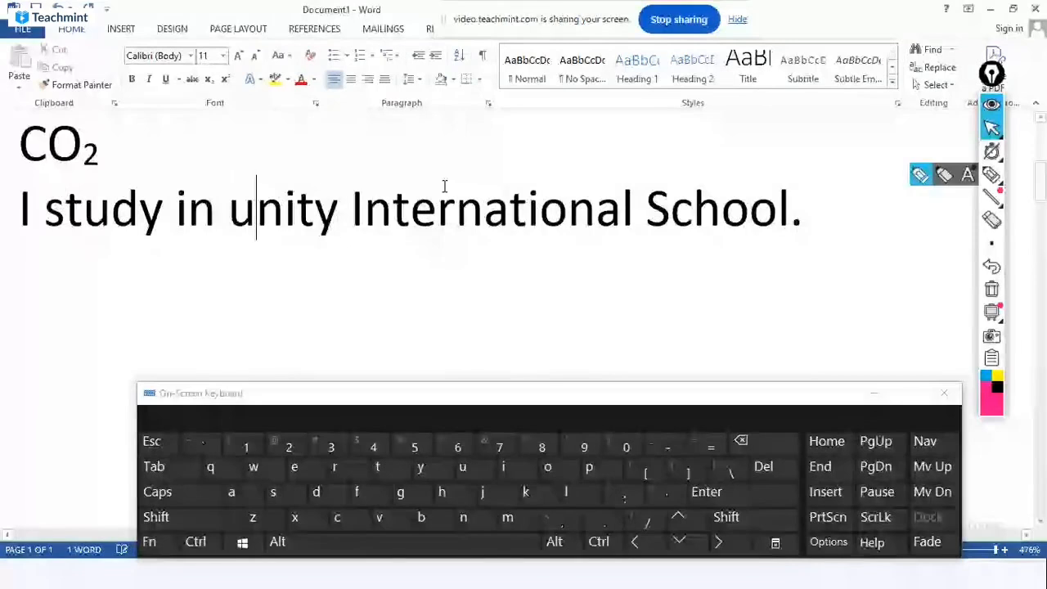
# Convert the whole school sentence to lowercase, and apply Sentence case to it
pyautogui.moveTo(805, 214); pyautogui.dragTo(16, 201)
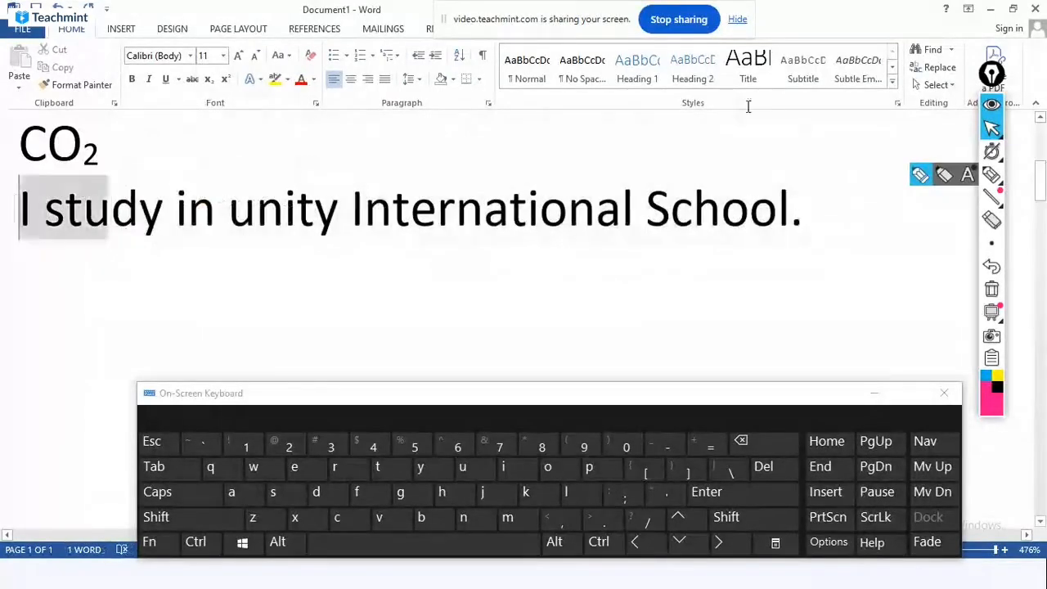
pyautogui.moveTo(748, 107); pyautogui.dragTo(941, 246)
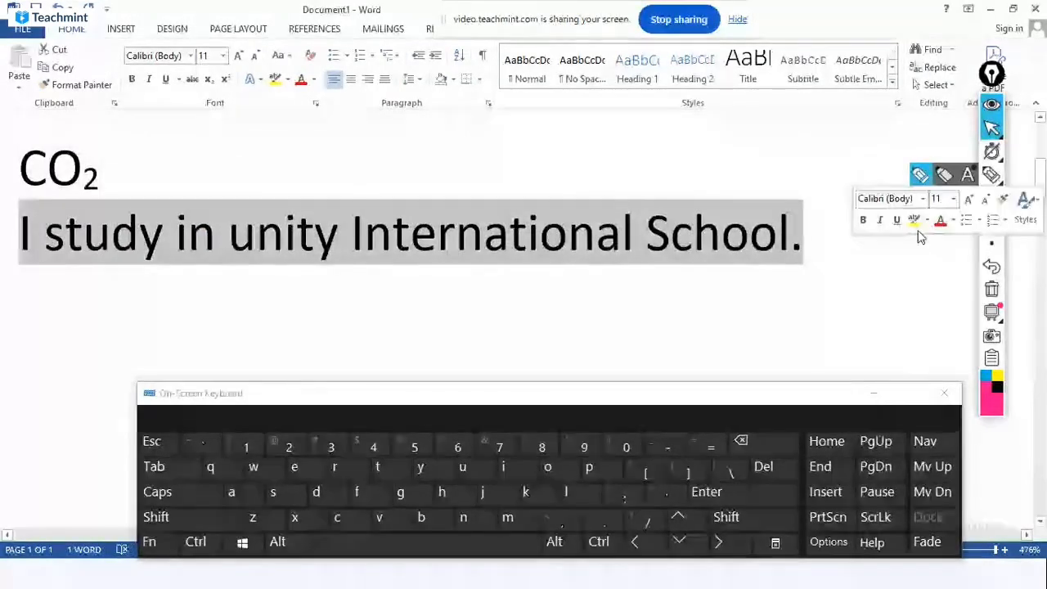
pyautogui.click(280, 55)
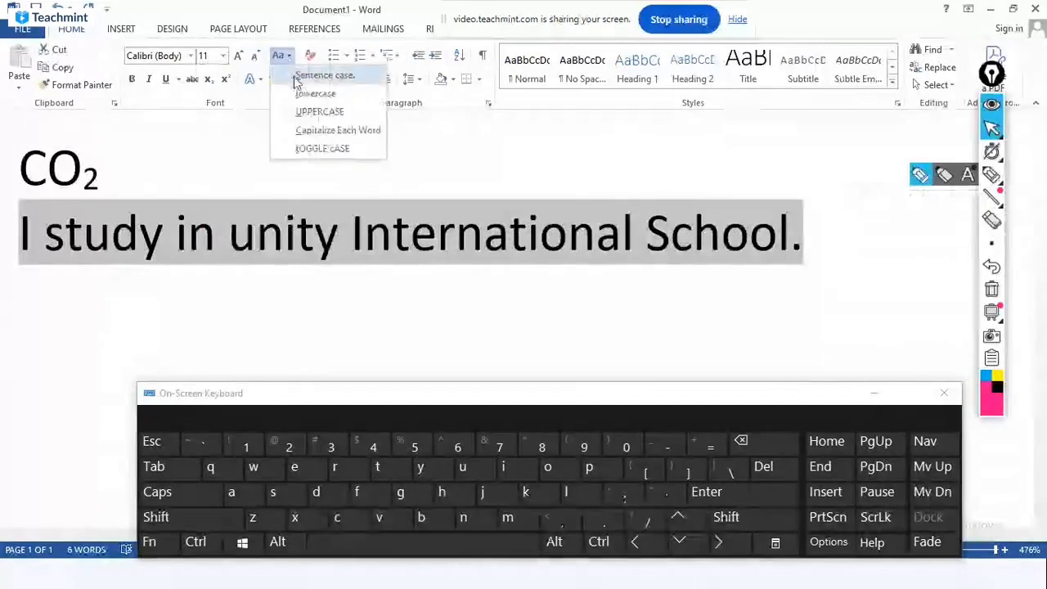
pyautogui.click(311, 93)
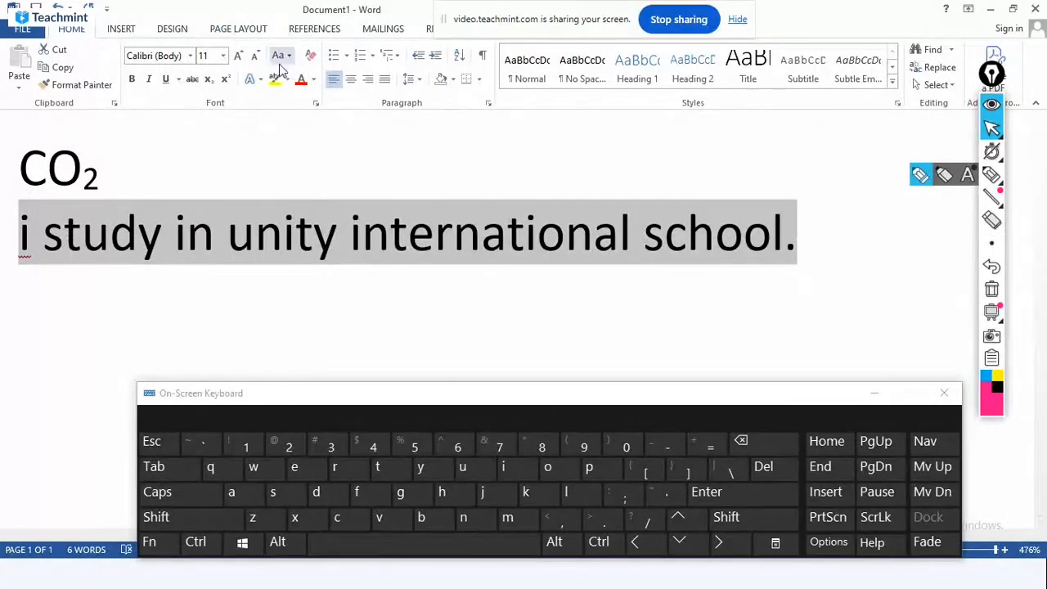
pyautogui.click(281, 56)
pyautogui.click(304, 77)
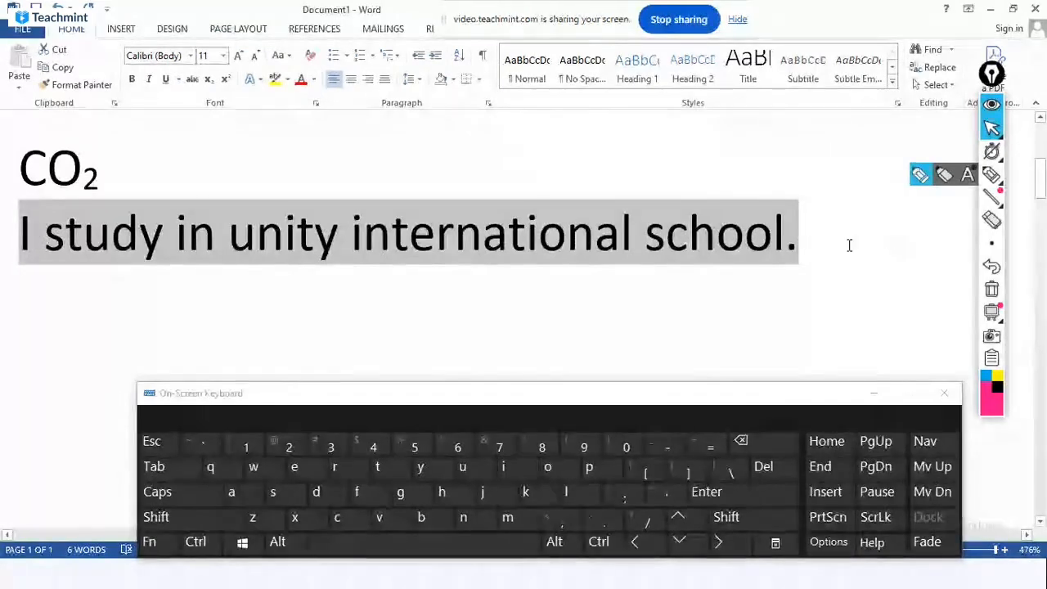
# Add a second sentence after the school sentence reading "It is located in Anand Nagar Siwan"
pyautogui.click(802, 250)
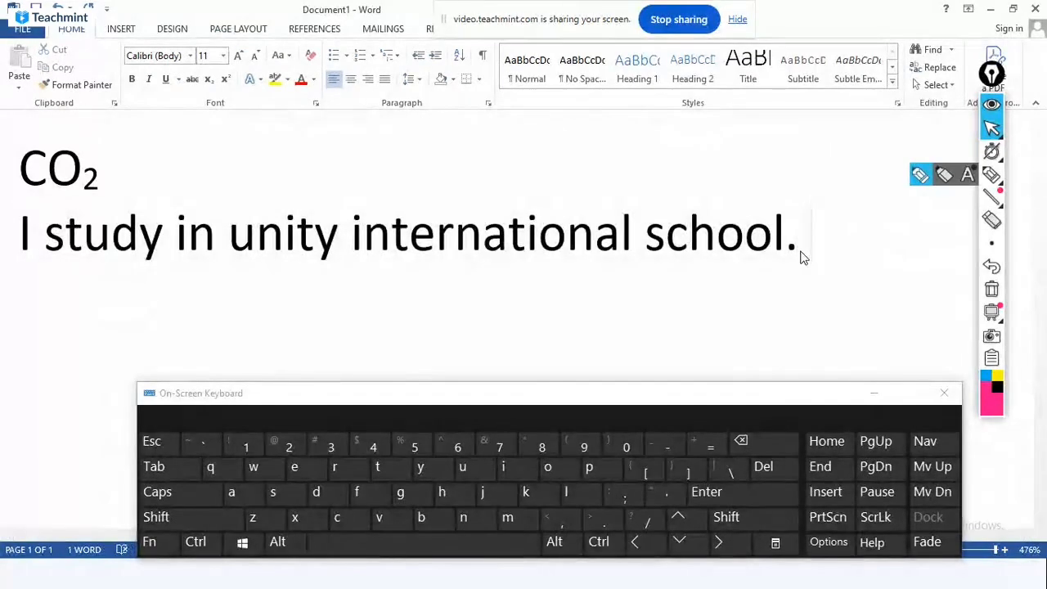
pyautogui.write('I')
pyautogui.press('BackSpace')
pyautogui.write('It i')
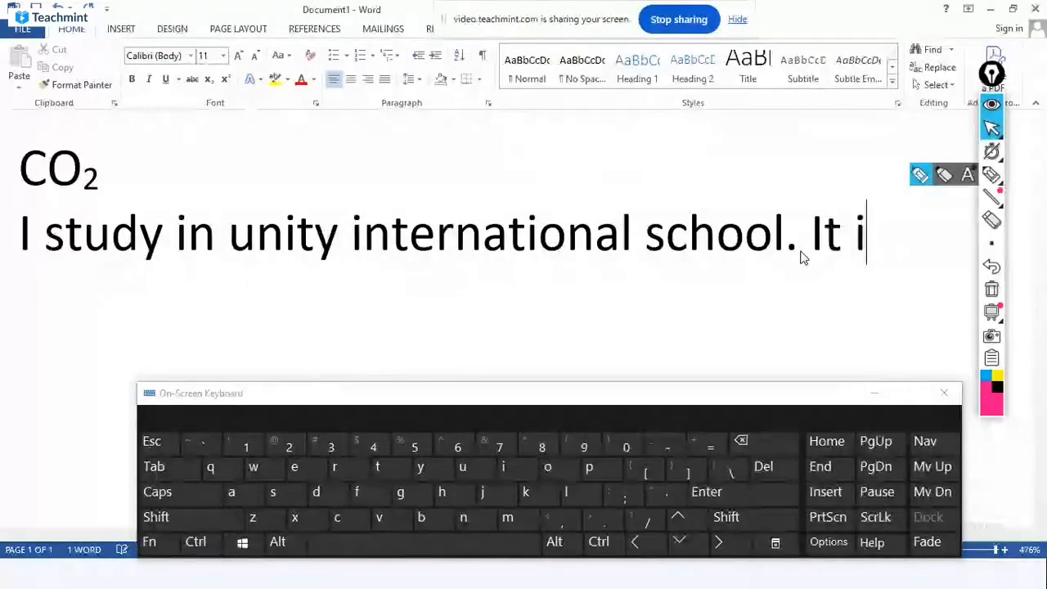
pyautogui.write('s locate')
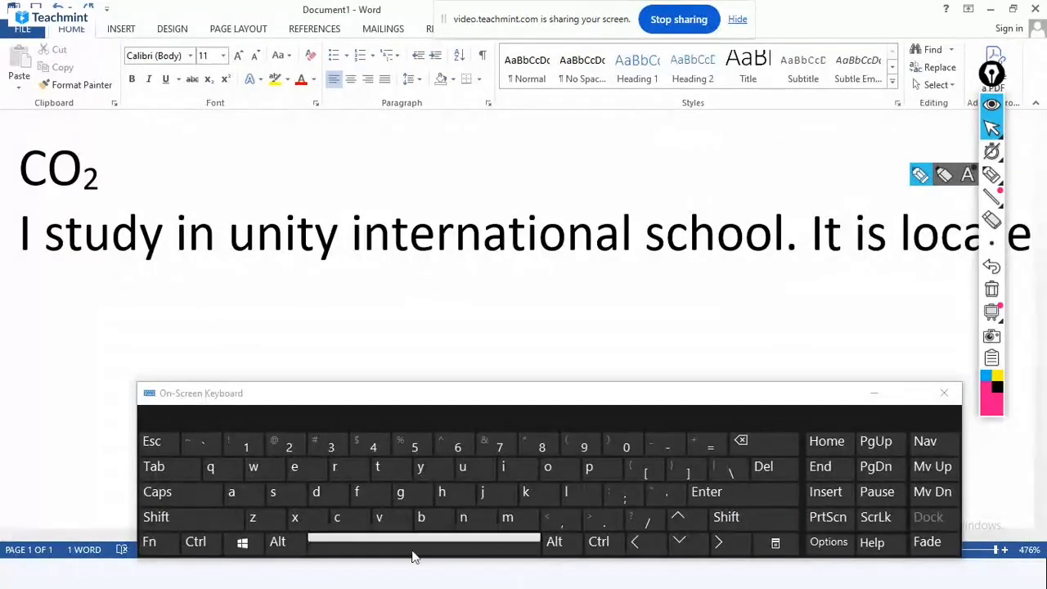
pyautogui.click(325, 494)
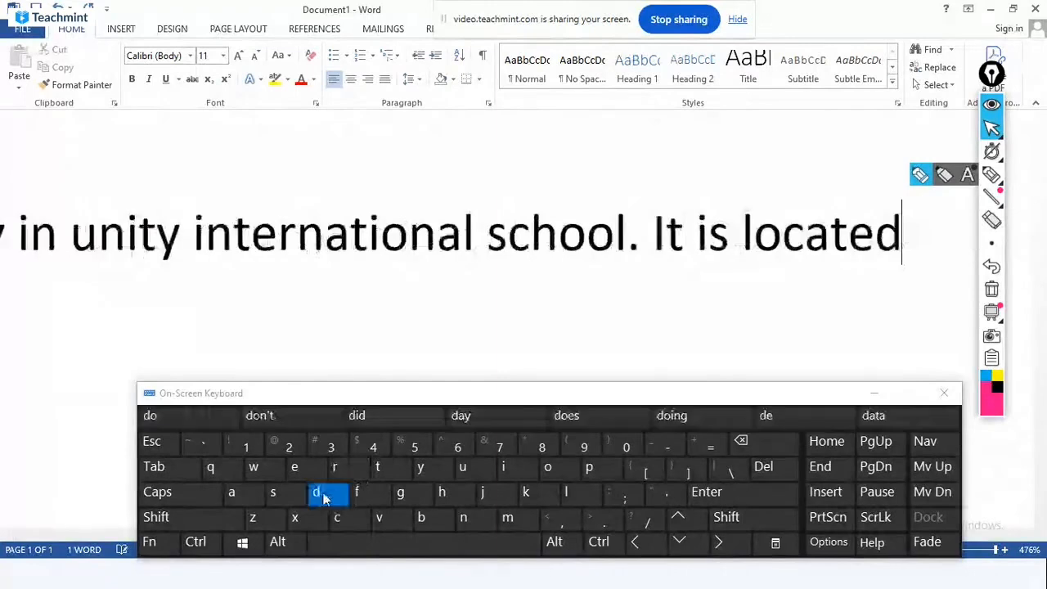
pyautogui.write('in ')
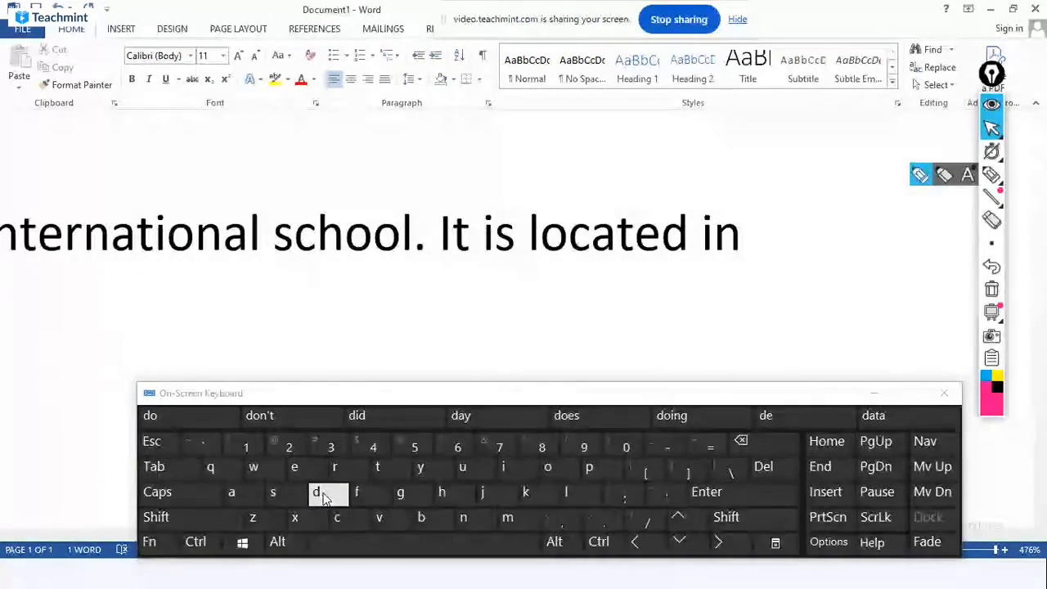
pyautogui.write('Anan')
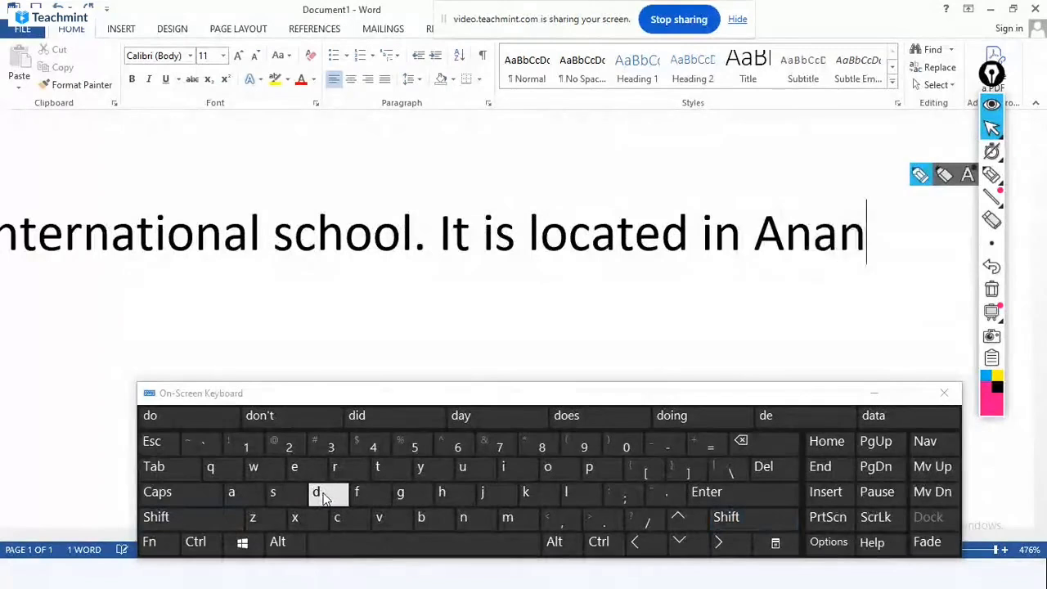
pyautogui.write('dd')
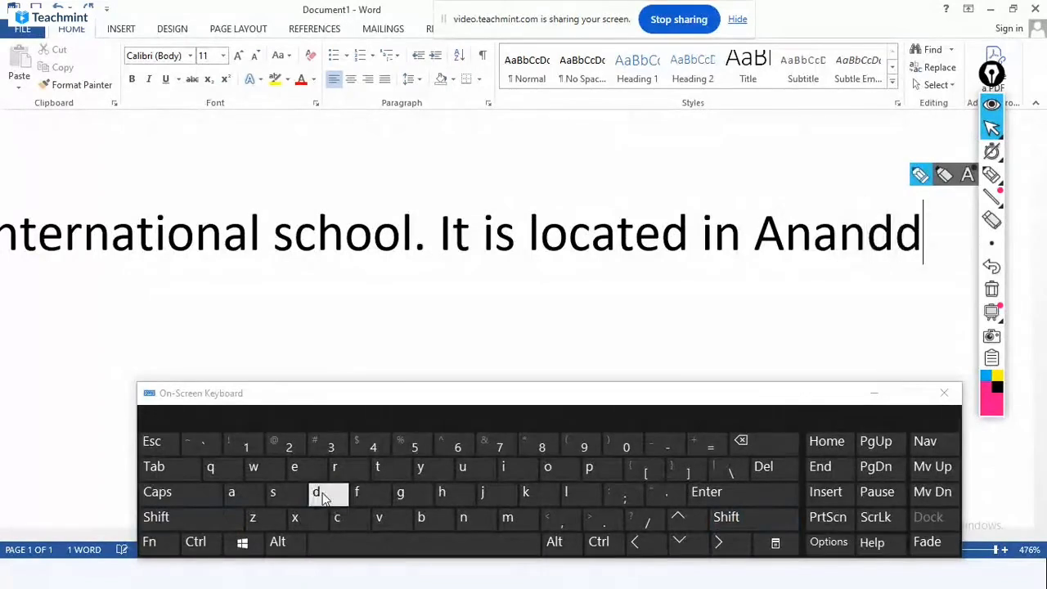
pyautogui.press('BackSpace')
pyautogui.write('Nag')
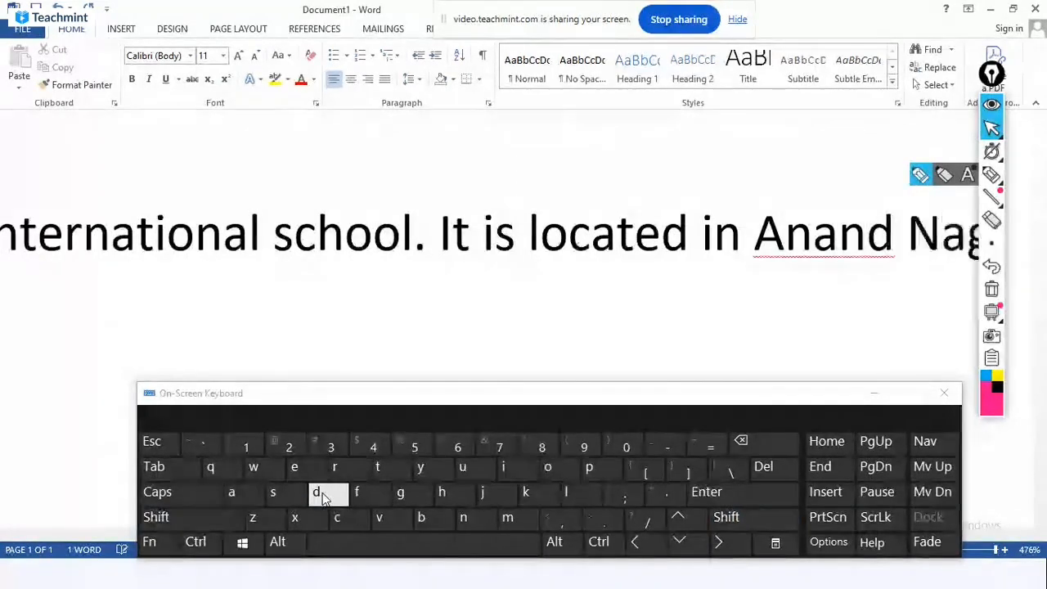
pyautogui.write('ar Siwan')
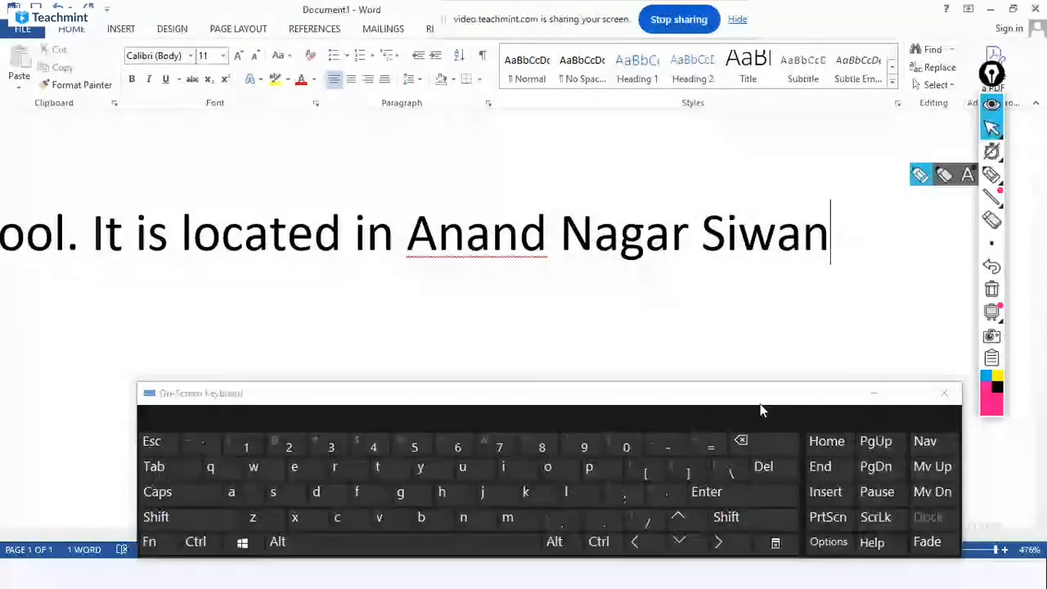
# Move the sentence "It is located in Anand Nagar Siwan" onto its own line below the first school sentence
pyautogui.moveTo(671, 395); pyautogui.dragTo(673, 352)
pyautogui.moveTo(697, 532); pyautogui.dragTo(458, 537)
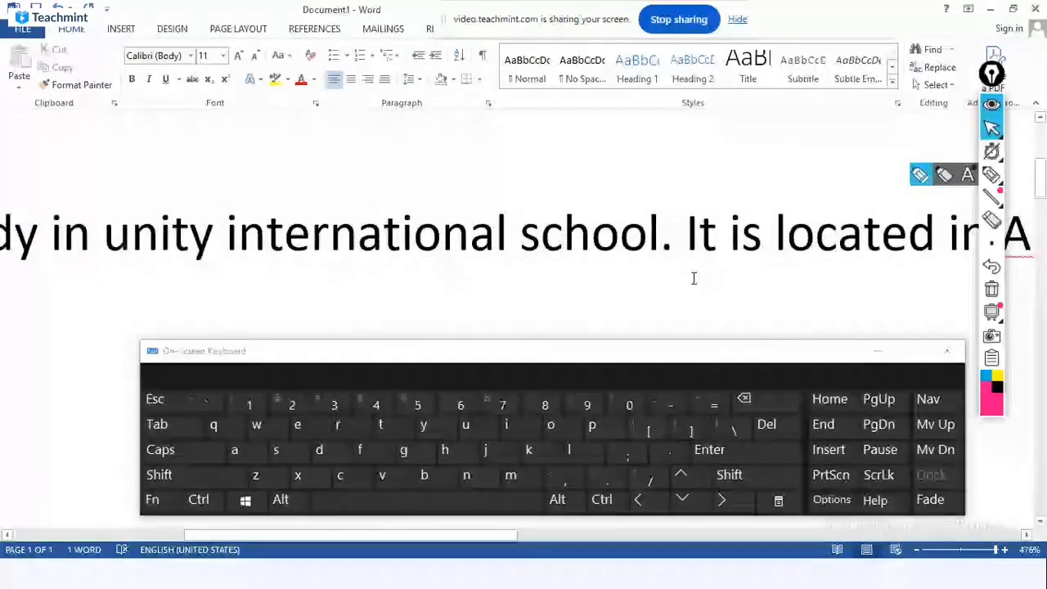
pyautogui.click(694, 278)
pyautogui.press('Return')
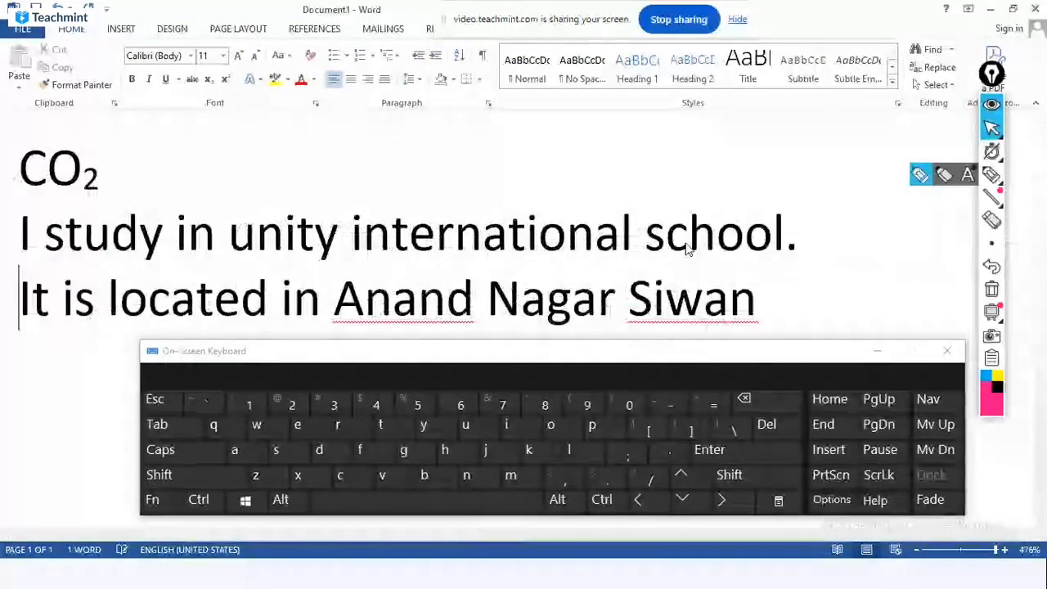
# Apply Capitalize Each Word to both school sentences, and switch them to tOGGLE cASE
pyautogui.tripleClick(720, 288)
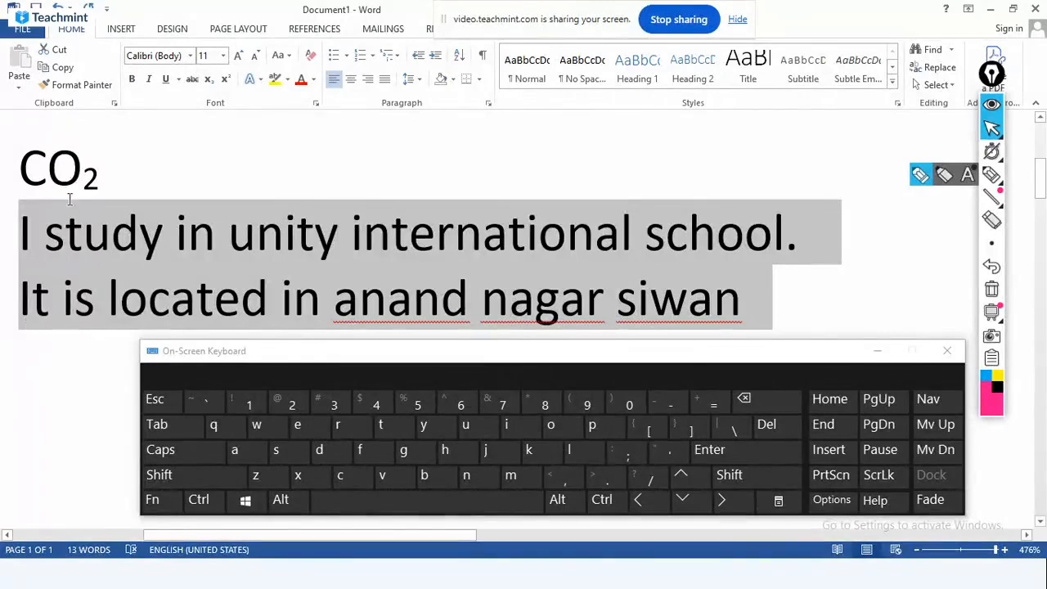
pyautogui.click(280, 60)
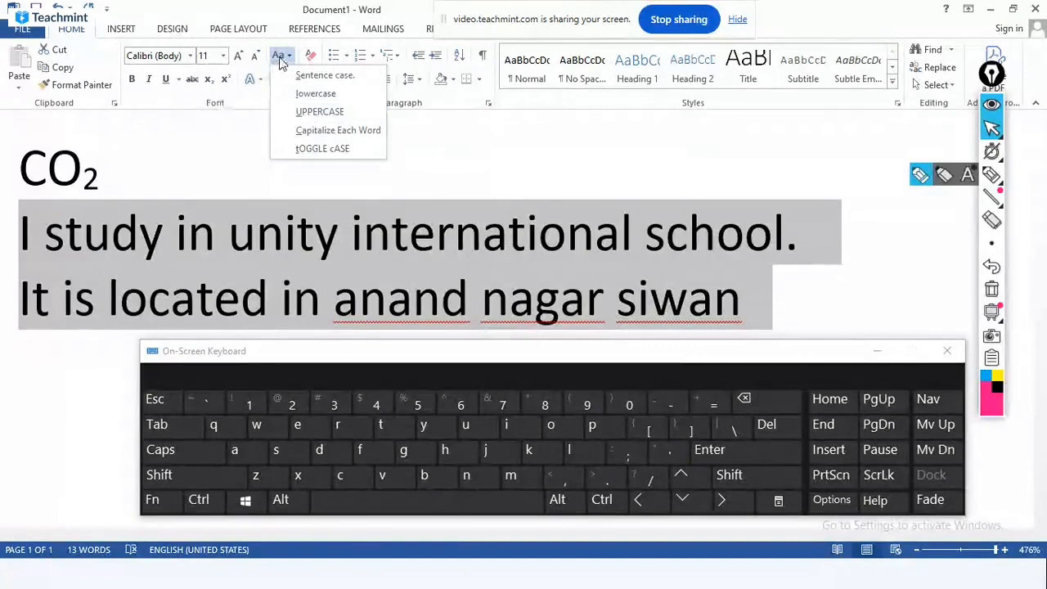
pyautogui.click(332, 131)
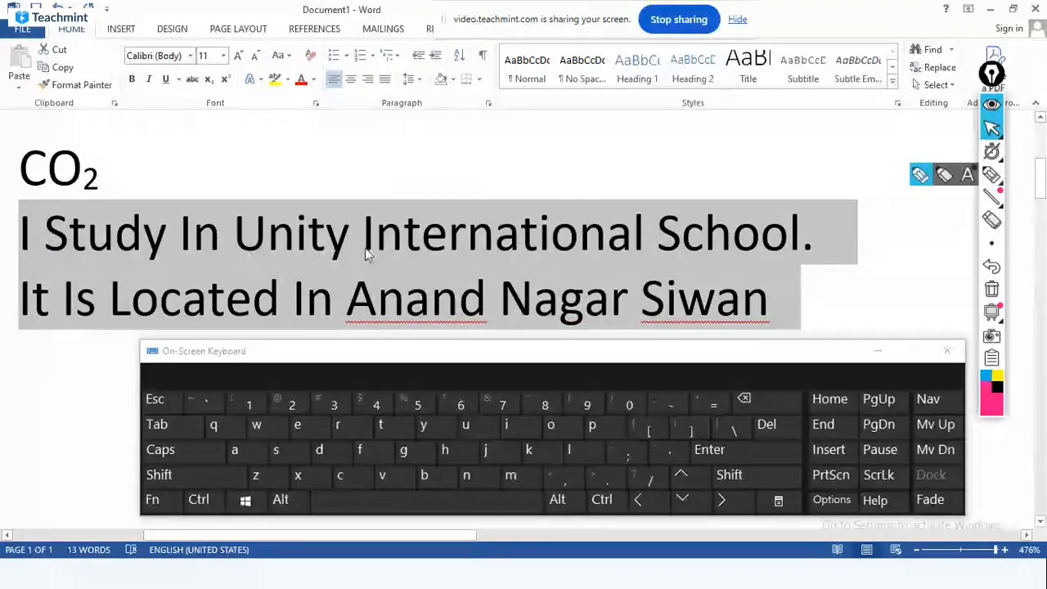
pyautogui.click(284, 55)
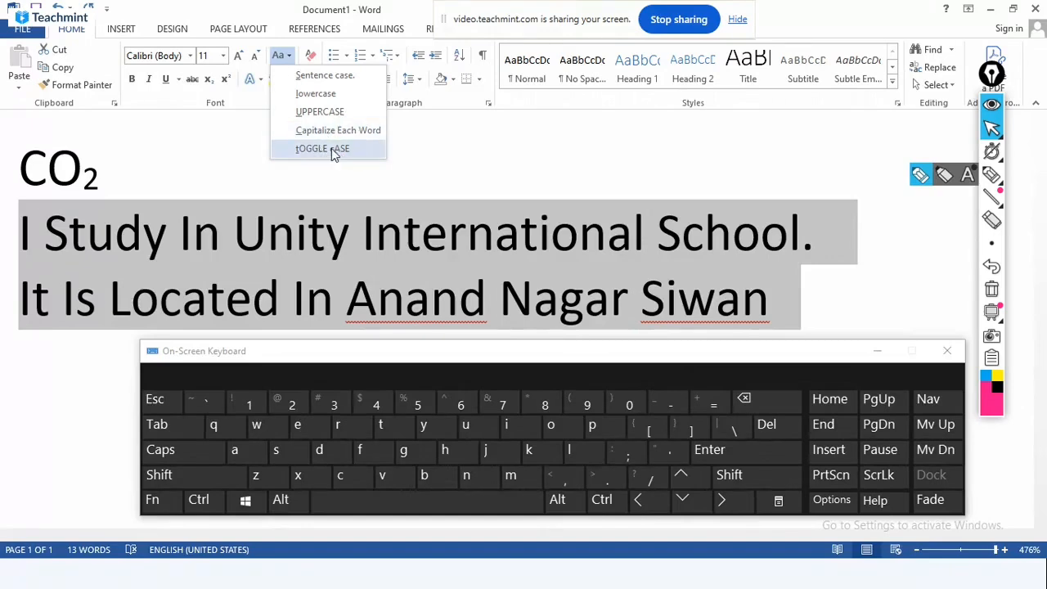
pyautogui.click(323, 149)
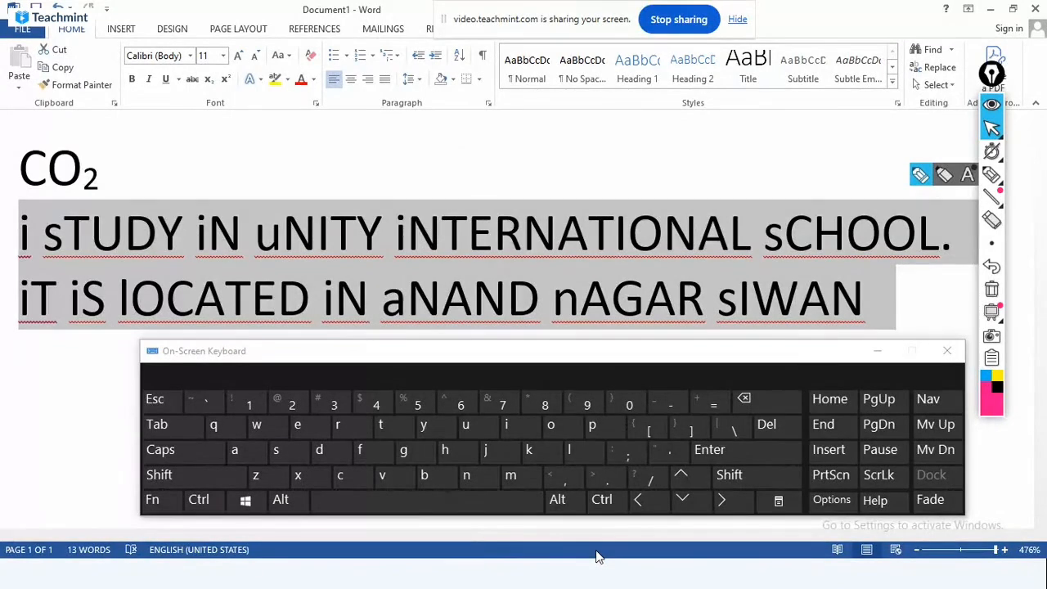
# Switch to the PowerPoint slideshow, hide the on-screen keyboard, and advance to the "Applying Text Effect" slide
pyautogui.press('super')
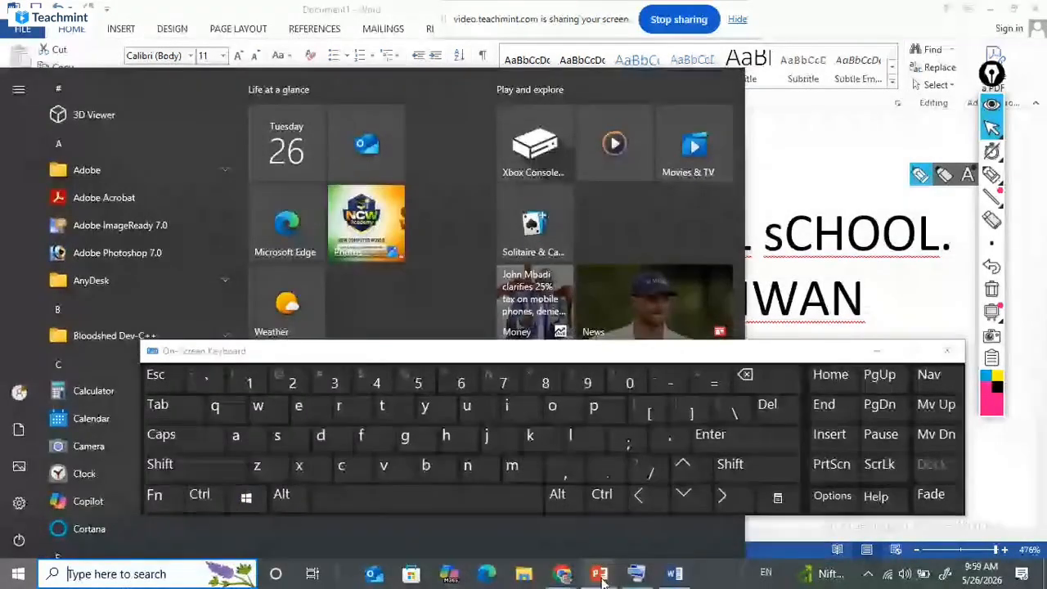
pyautogui.click(602, 578)
pyautogui.click(878, 353)
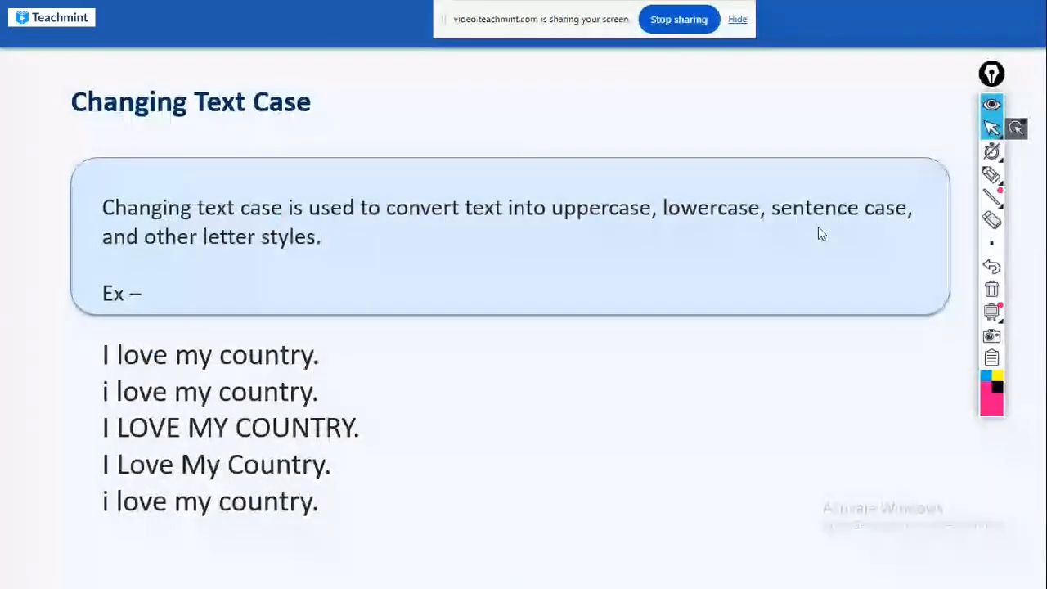
pyautogui.click(566, 424)
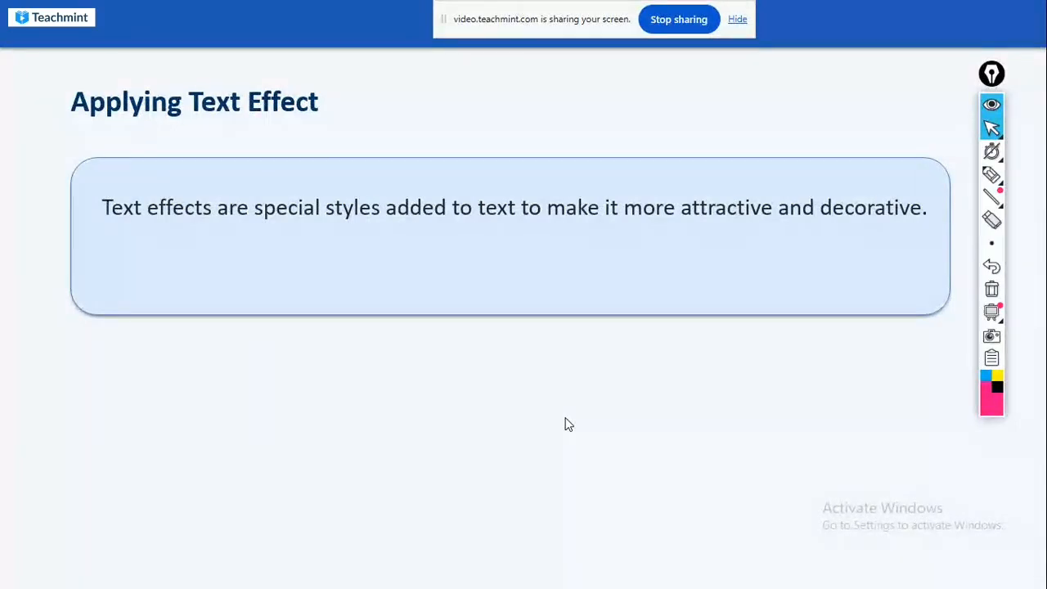
# Switch back to Word and convert both school sentences to Sentence case
pyautogui.hotkey('alt', 'Tab')
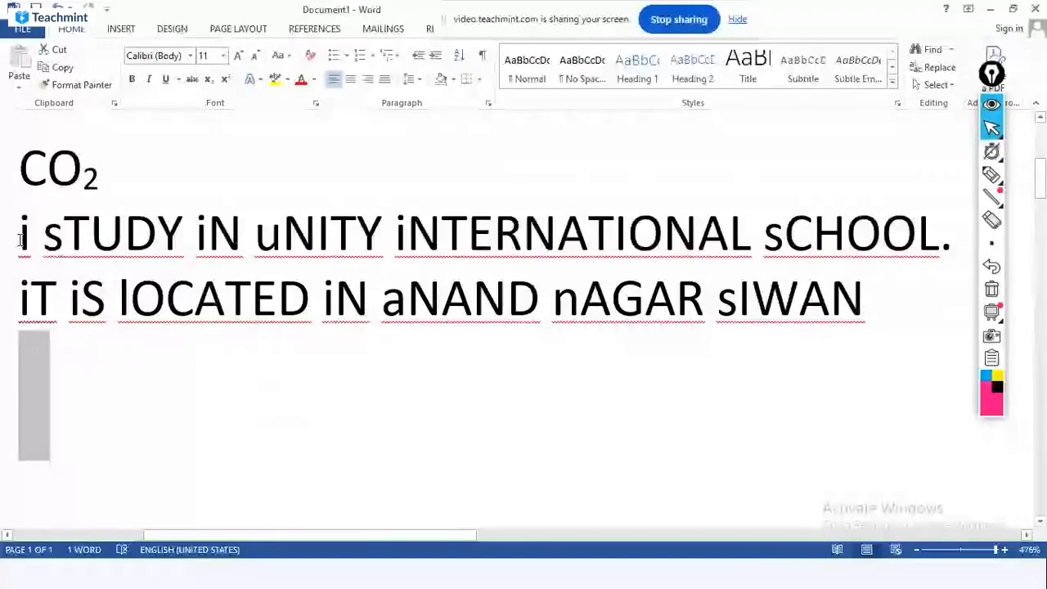
pyautogui.moveTo(20, 239); pyautogui.dragTo(612, 297)
pyautogui.click(570, 312)
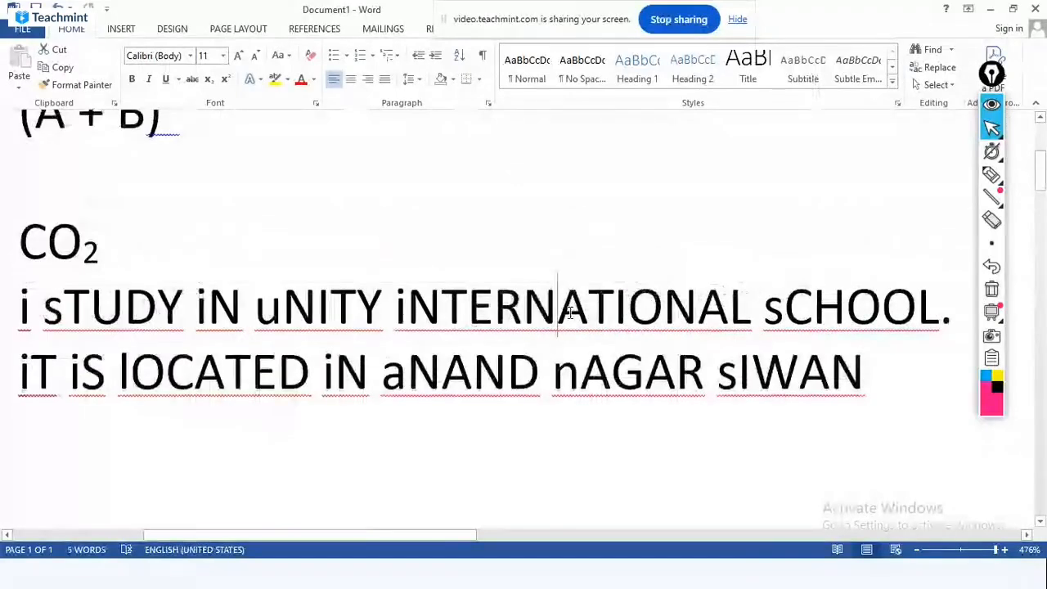
pyautogui.press('Home')
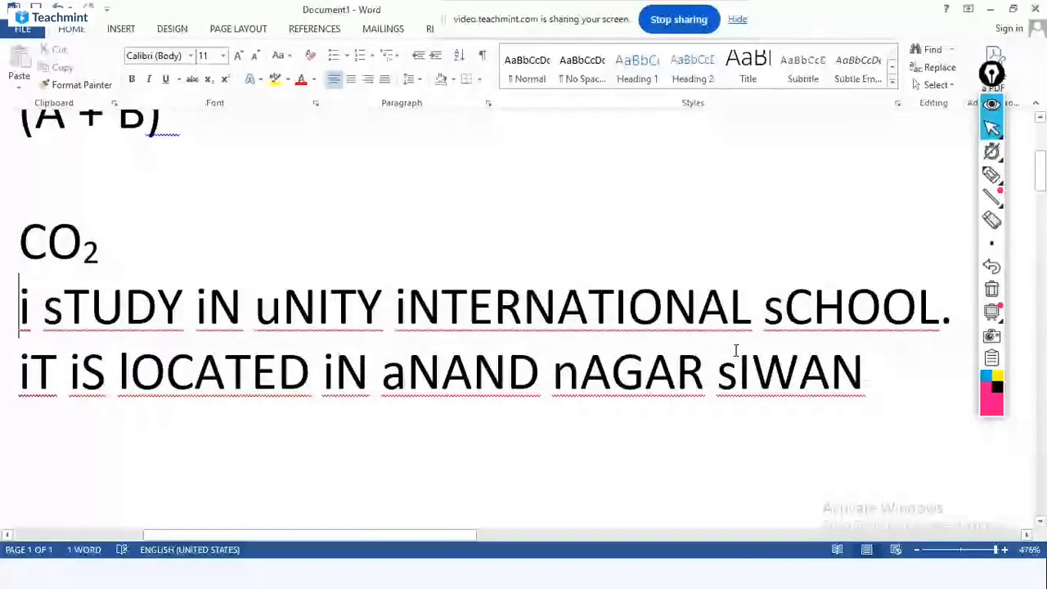
pyautogui.tripleClick(112, 311)
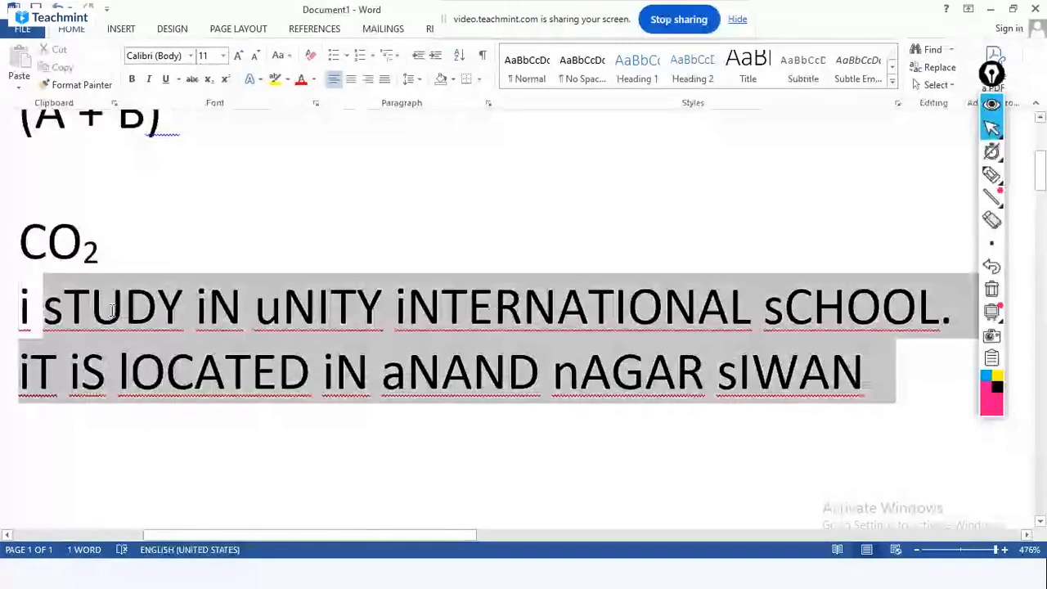
pyautogui.click(282, 55)
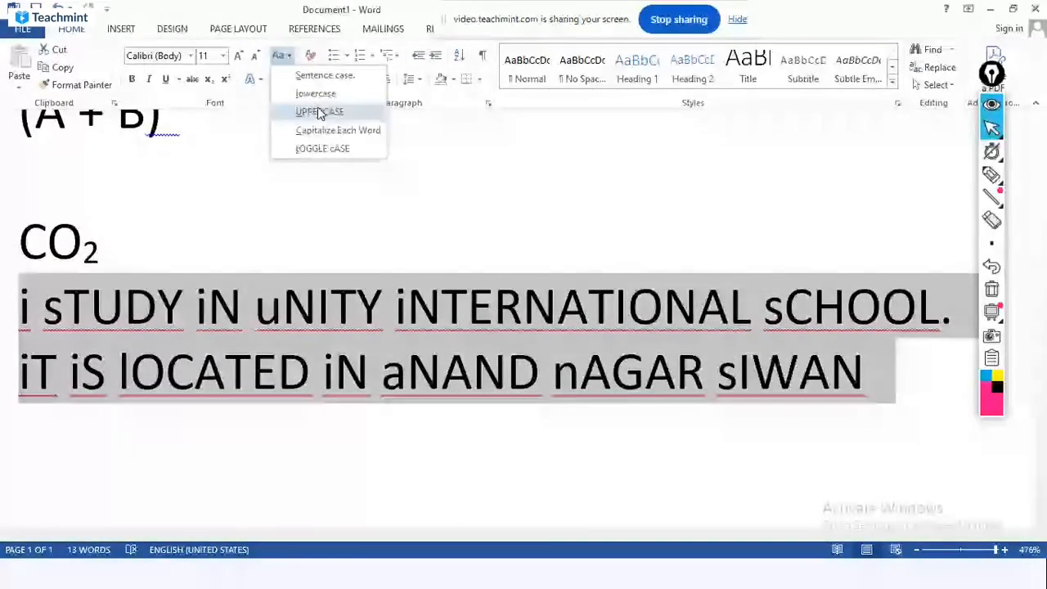
pyautogui.click(325, 75)
pyautogui.click(24, 319)
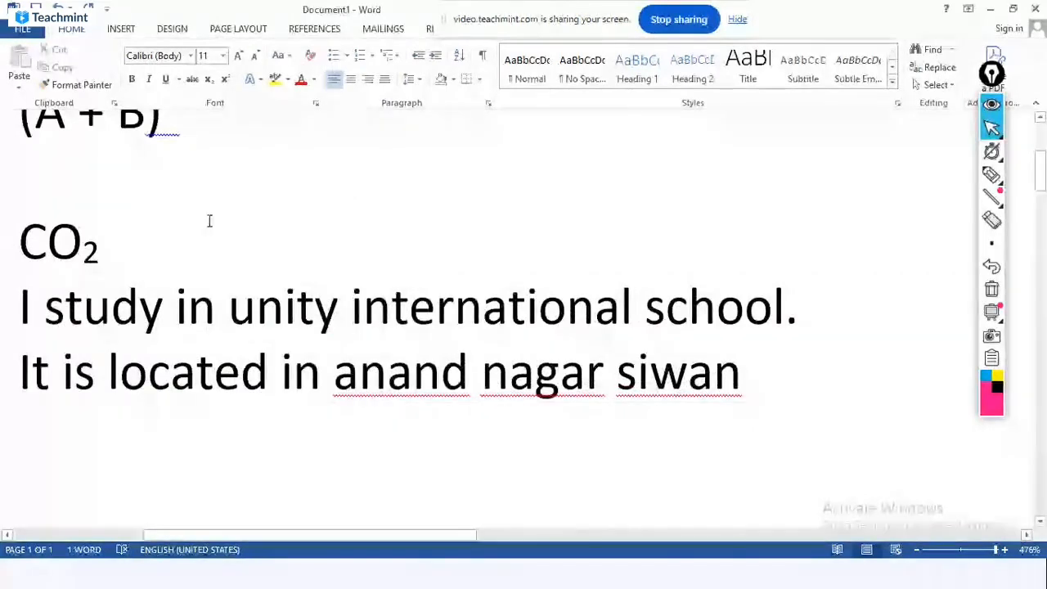
# Insert a line below CO₂ reading "Unity International School" in normal text, with subscript turned off
pyautogui.click(153, 233)
pyautogui.press('Return')
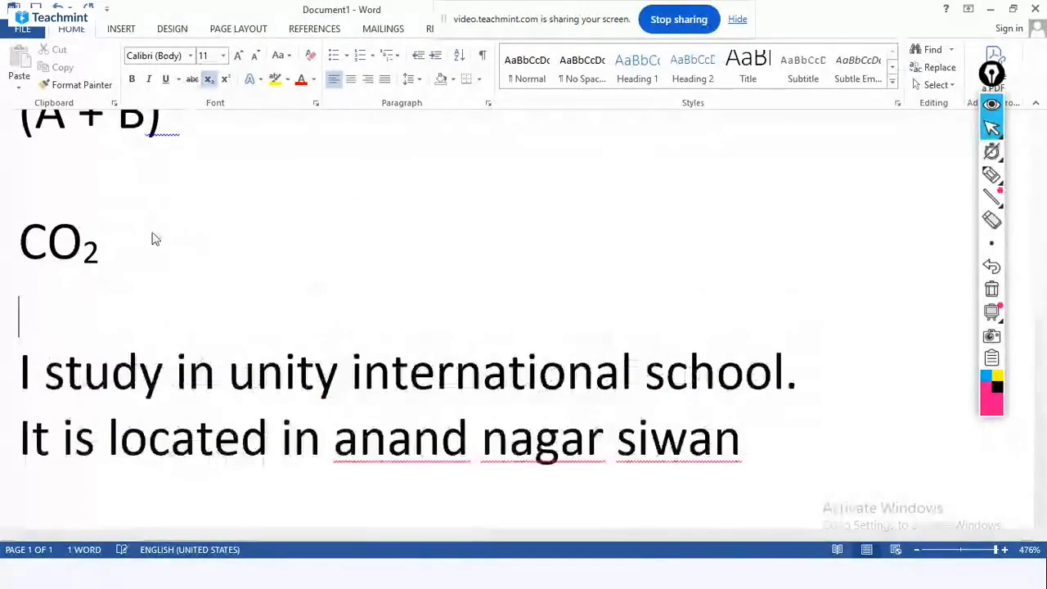
pyautogui.click(210, 79)
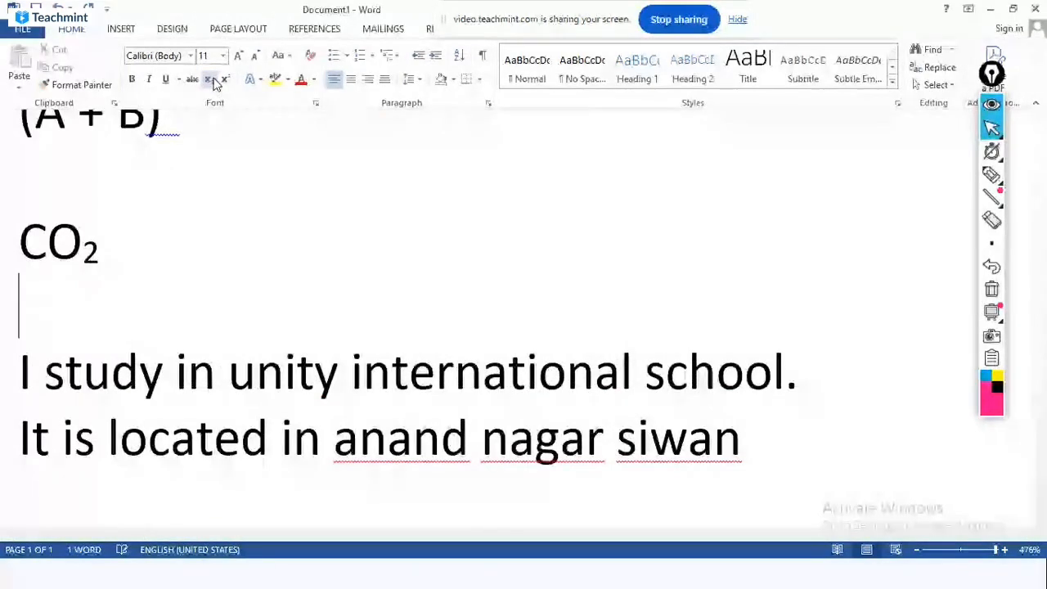
pyautogui.write('Unity Internationa')
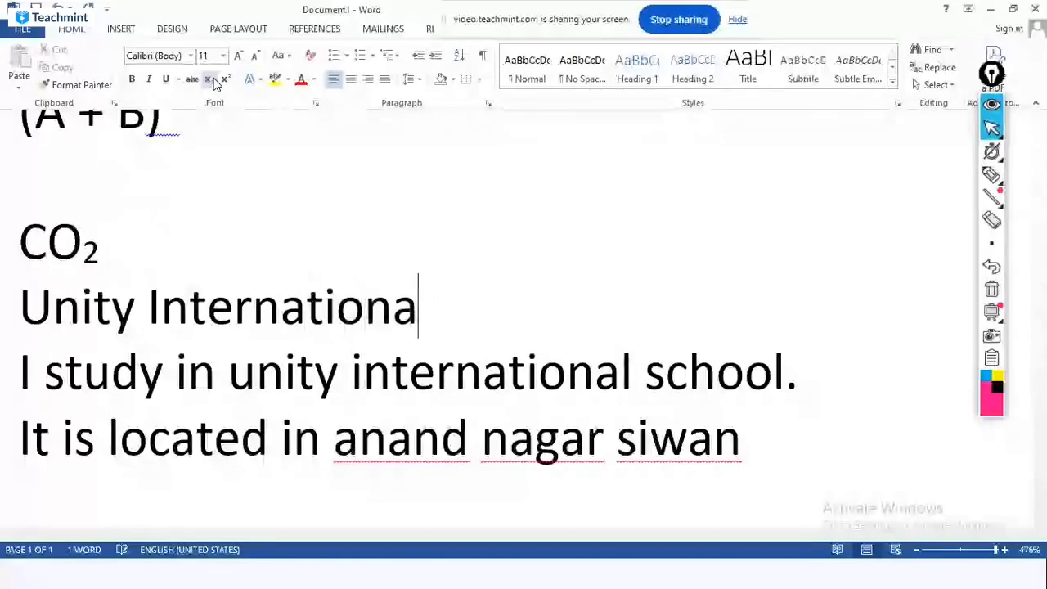
pyautogui.write('l School')
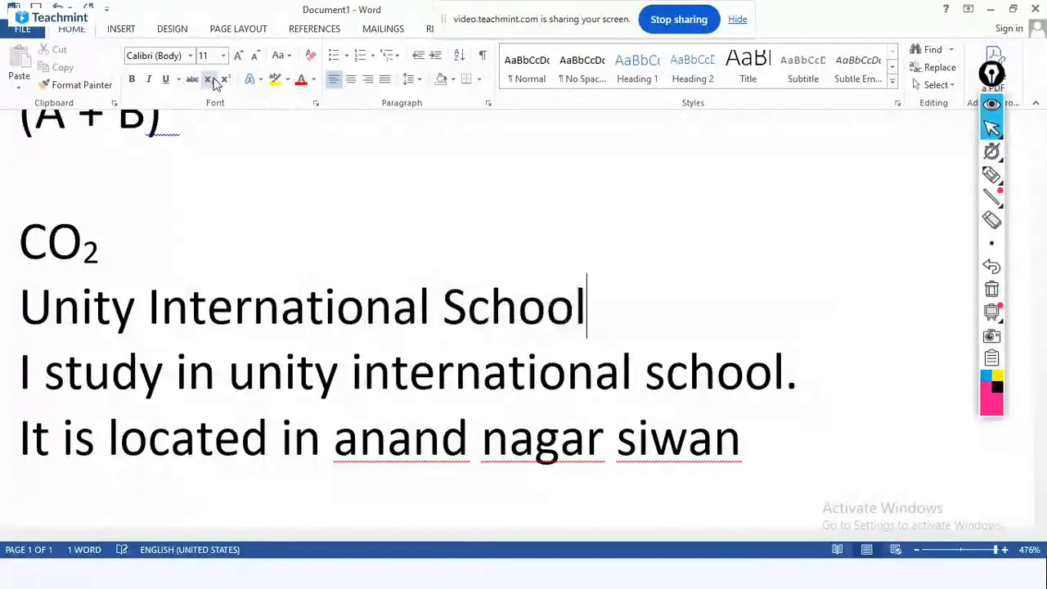
# Give the "Unity International School" line an outer shadow, and replace it with the white-filled, orange-outlined preset text effect
pyautogui.moveTo(589, 300); pyautogui.dragTo(2, 306)
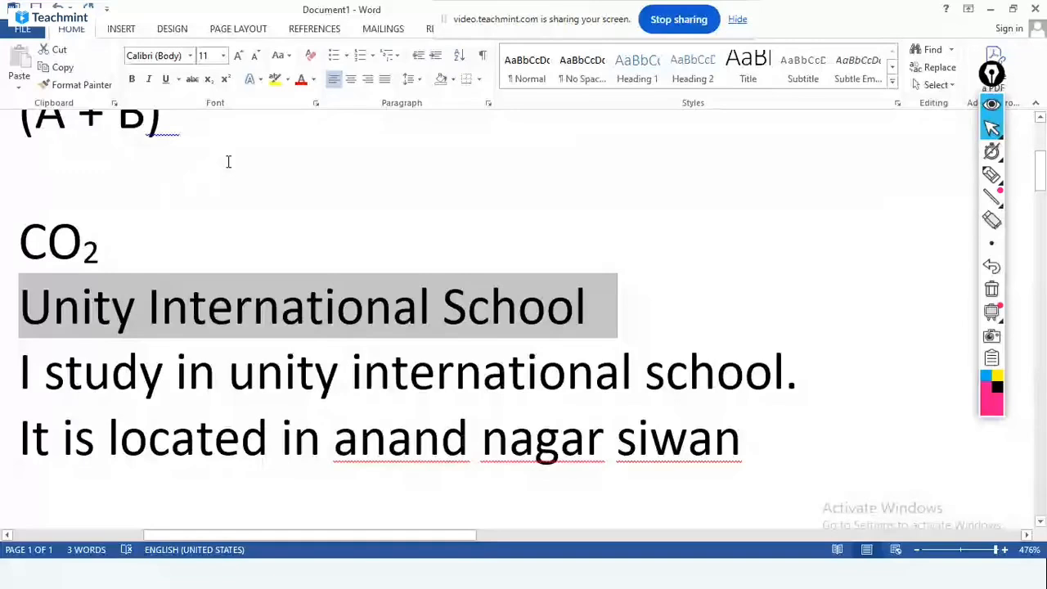
pyautogui.click(252, 80)
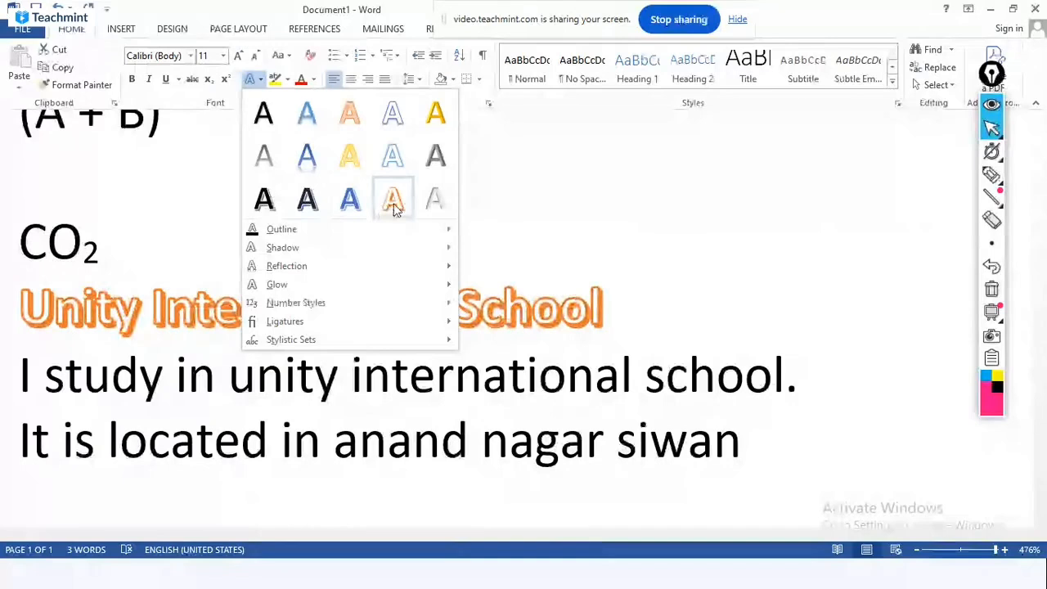
pyautogui.moveTo(414, 248)
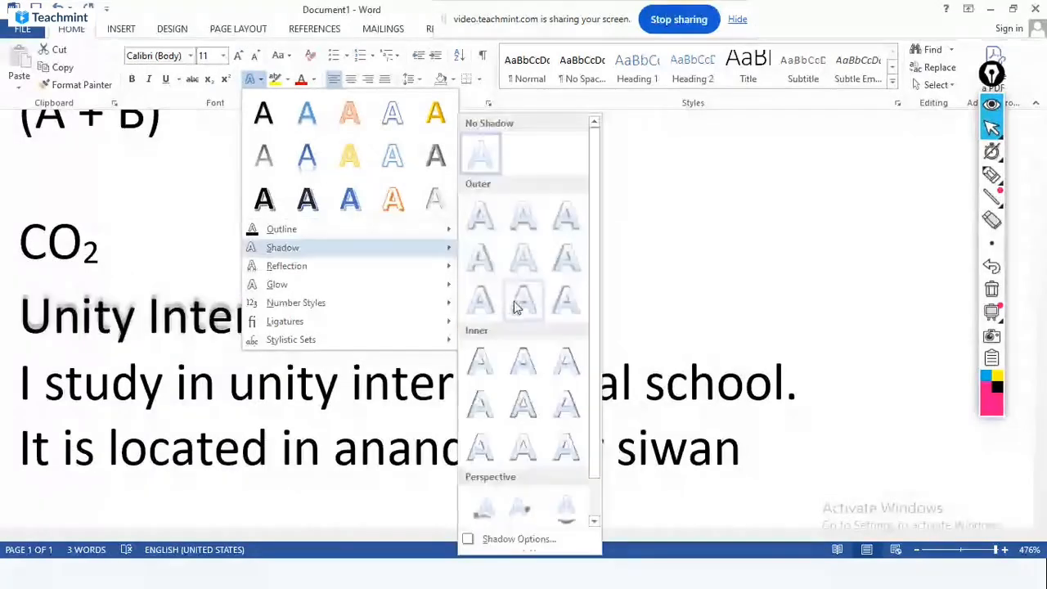
pyautogui.click(522, 301)
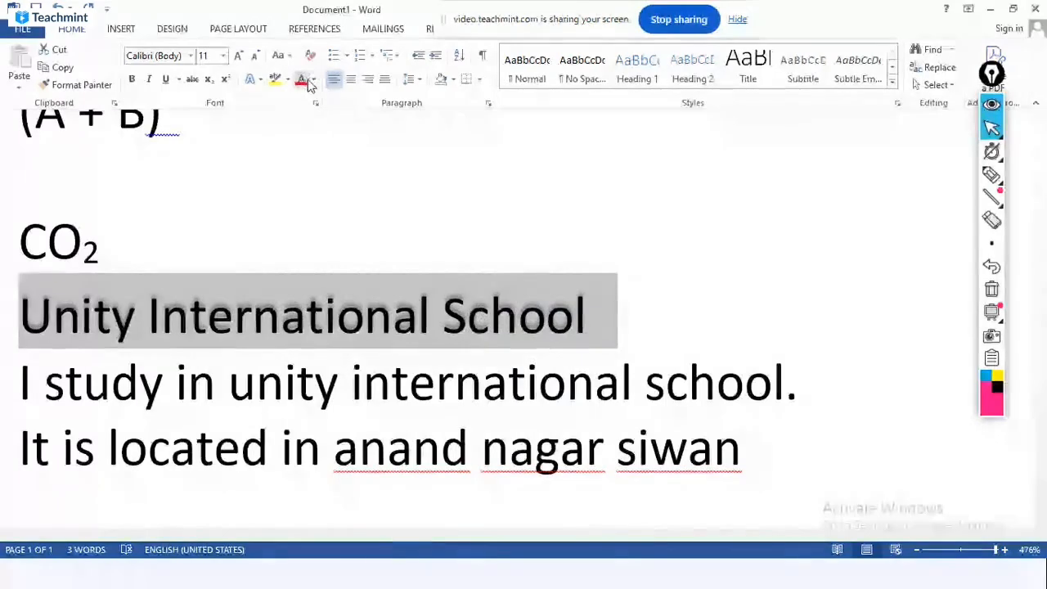
pyautogui.click(256, 79)
pyautogui.click(393, 200)
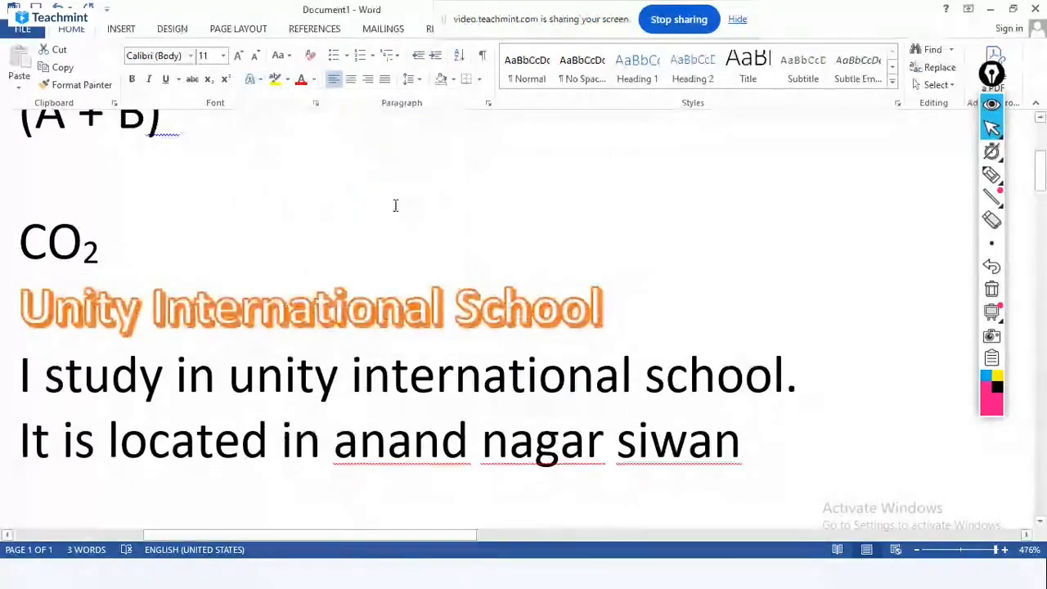
# Add a perspective shadow and a reflection variation to the "Unity International School" line
pyautogui.click(258, 80)
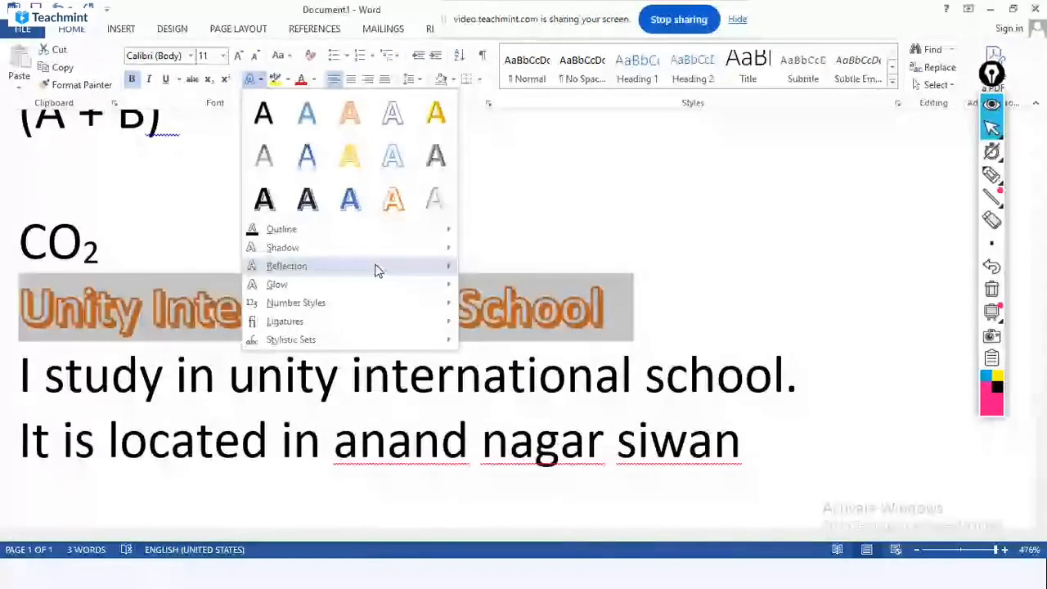
pyautogui.moveTo(385, 247)
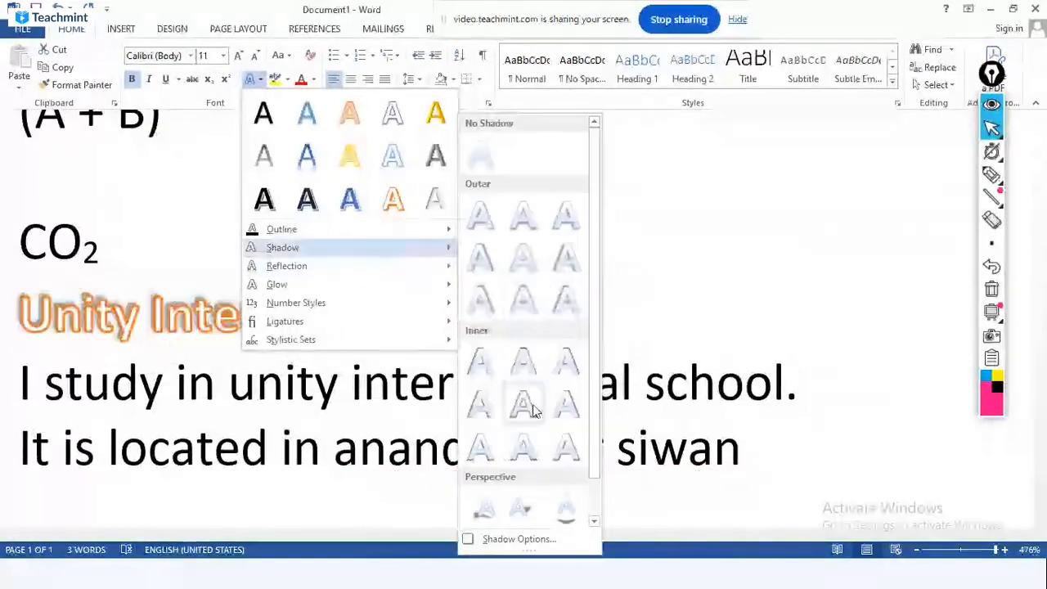
pyautogui.click(524, 497)
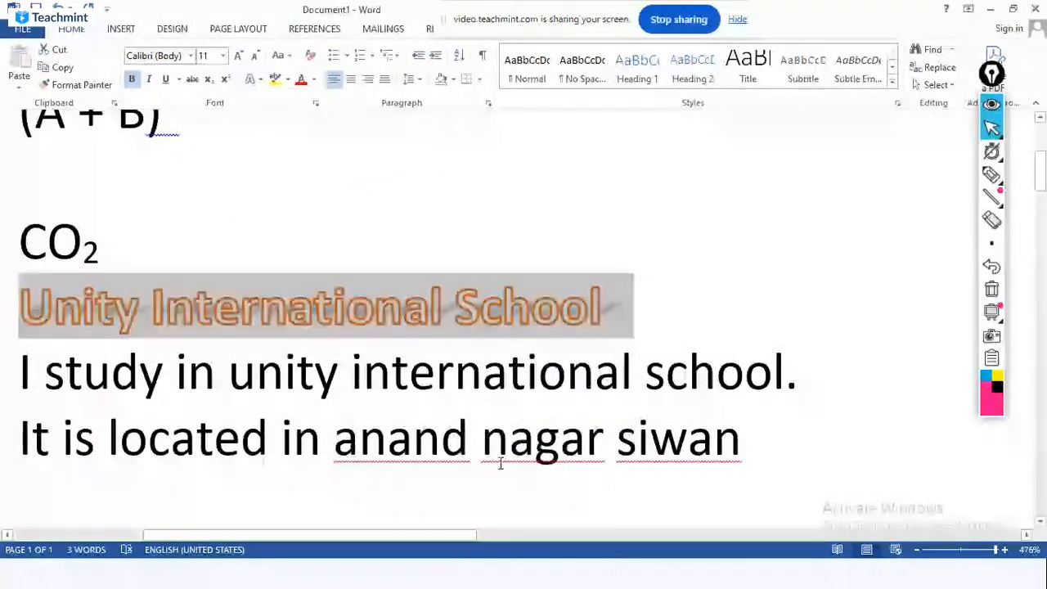
pyautogui.click(259, 79)
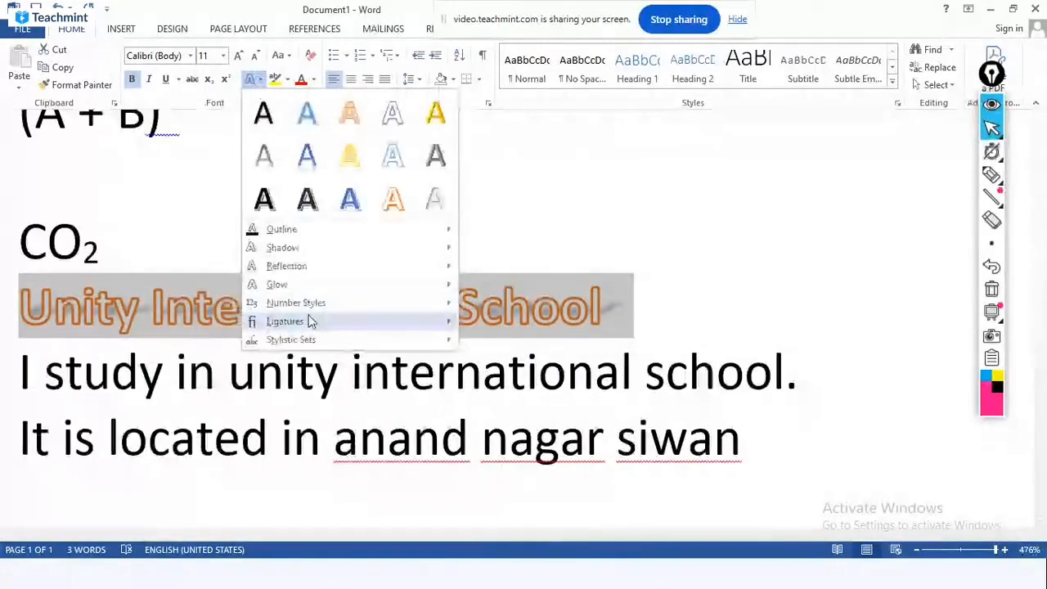
pyautogui.moveTo(312, 273)
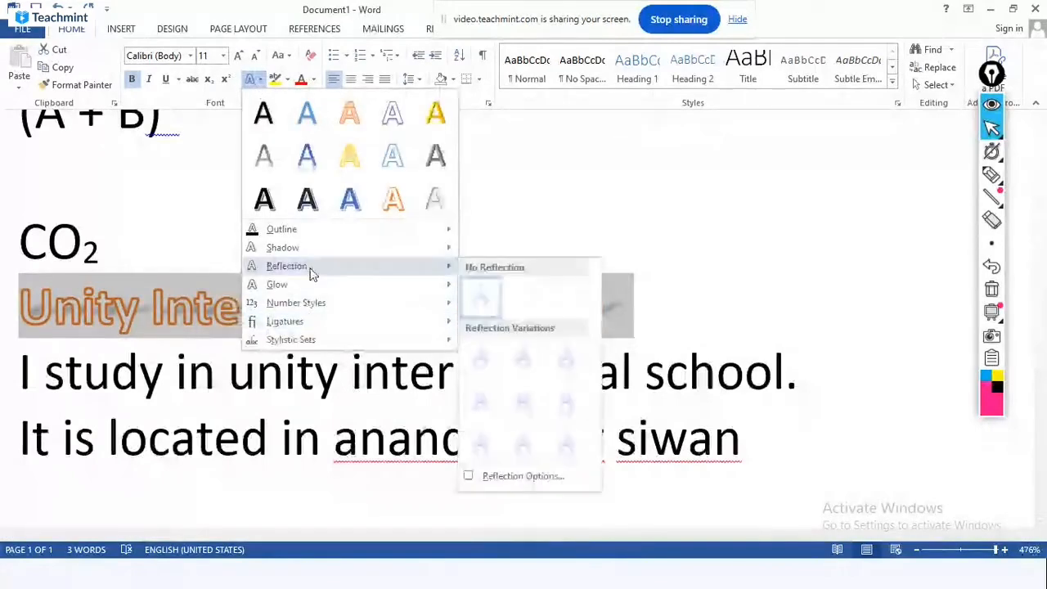
pyautogui.click(536, 442)
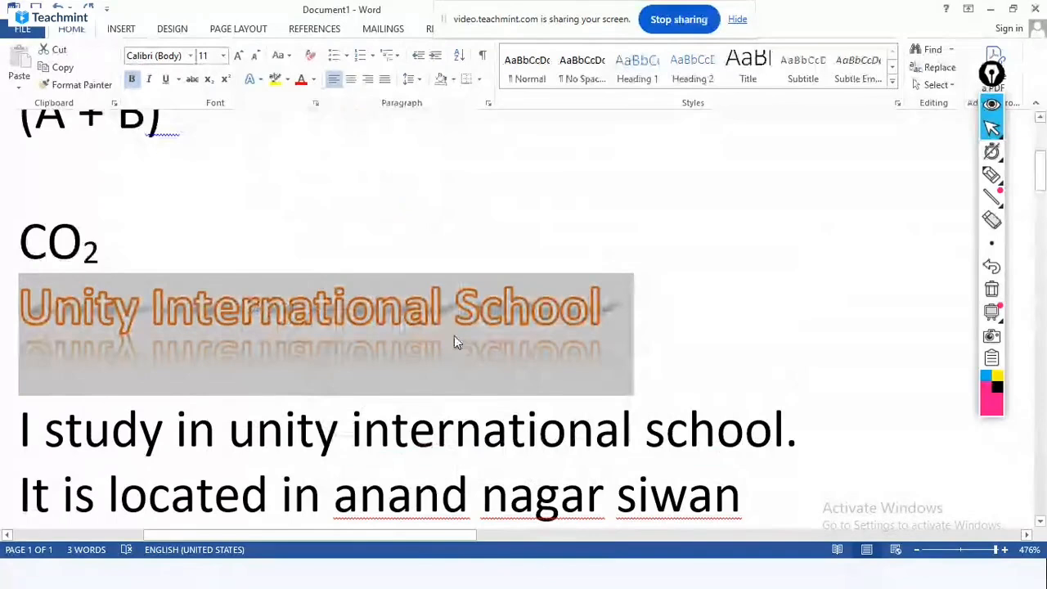
# Highlight the "Unity International School" line in yellow
pyautogui.click(287, 79)
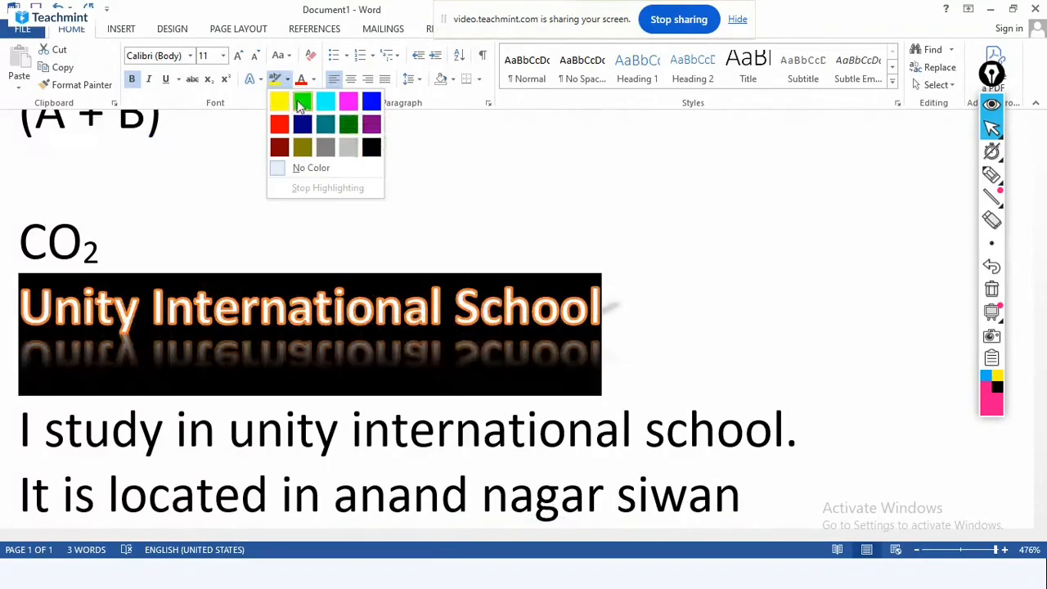
pyautogui.click(281, 102)
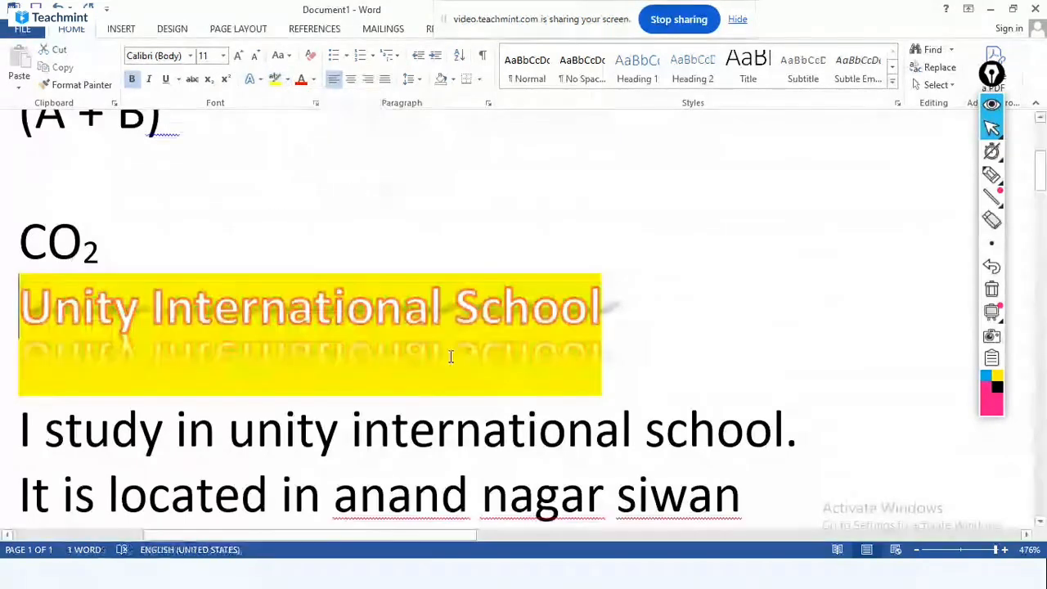
# Try to remove the reflection from the "Unity International School" line with the No Reflection option
pyautogui.click(253, 79)
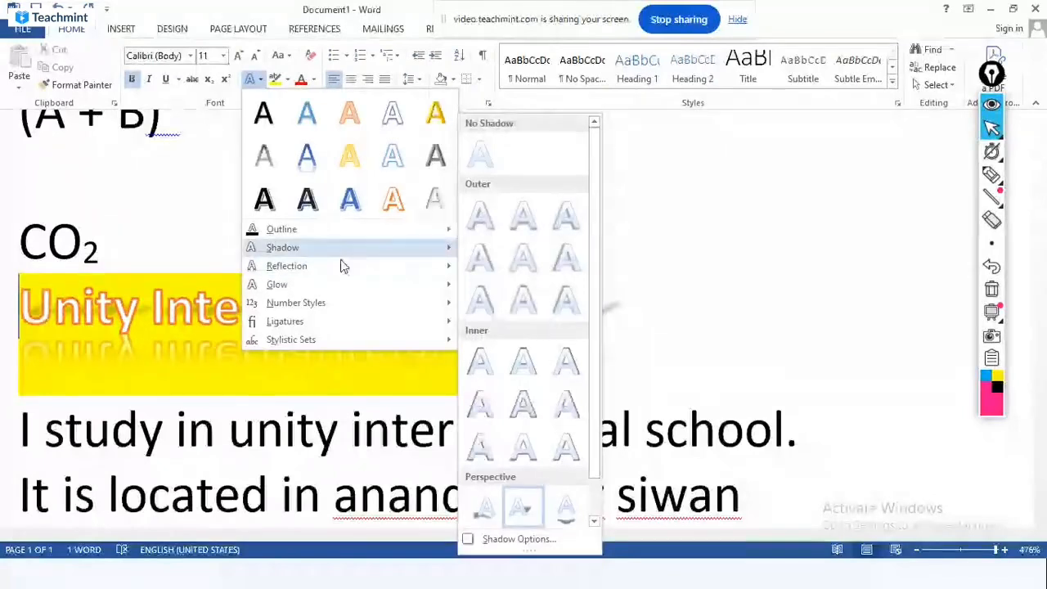
pyautogui.moveTo(341, 267)
pyautogui.click(486, 299)
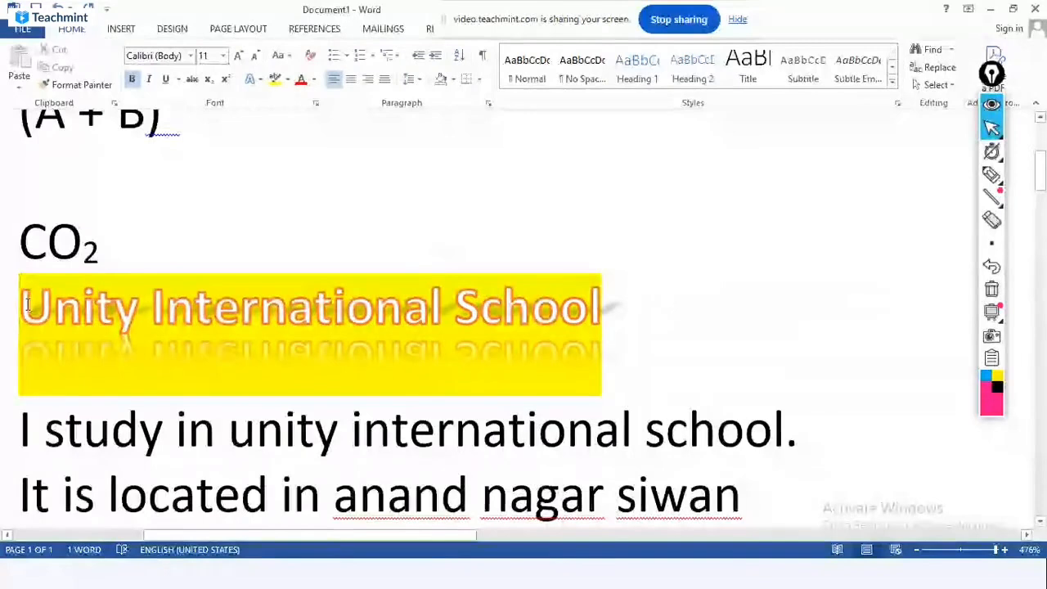
# Remove the reflection from the whole "Unity International School" line with the No Reflection option
pyautogui.moveTo(25, 303); pyautogui.dragTo(642, 383)
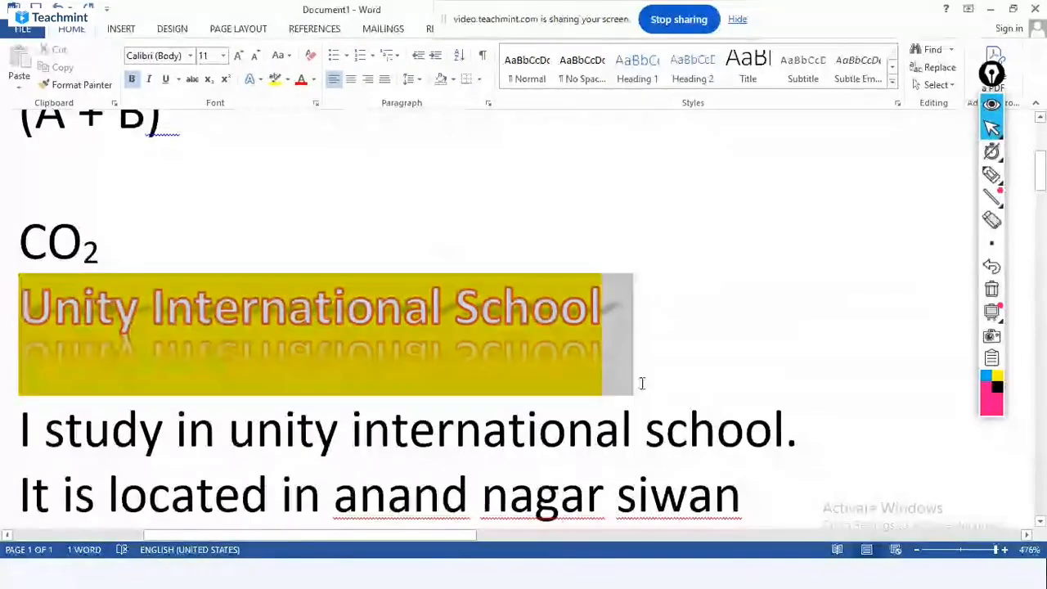
pyautogui.click(258, 80)
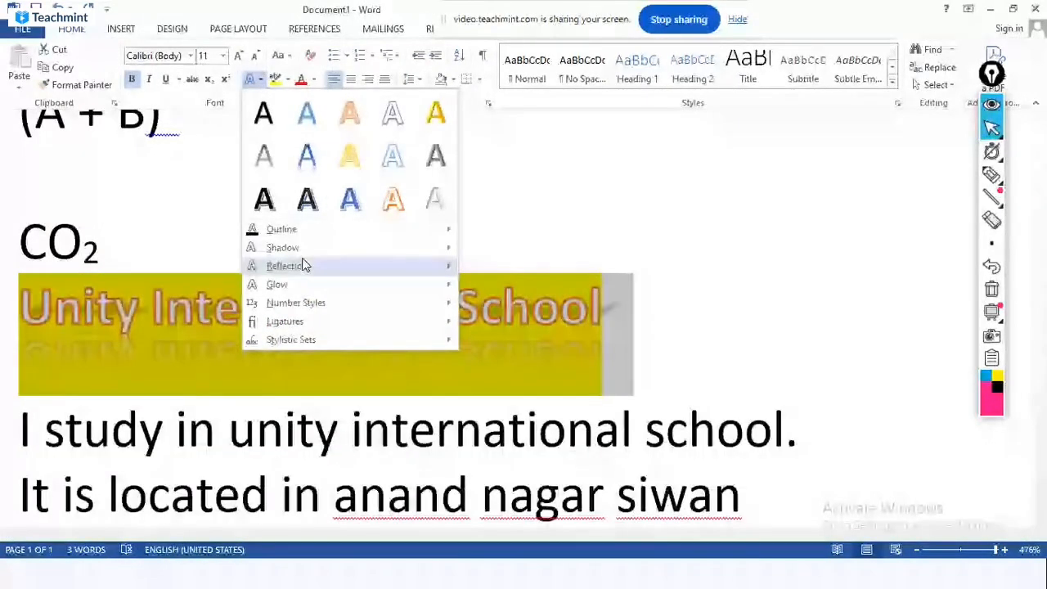
pyautogui.moveTo(303, 266)
pyautogui.click(486, 299)
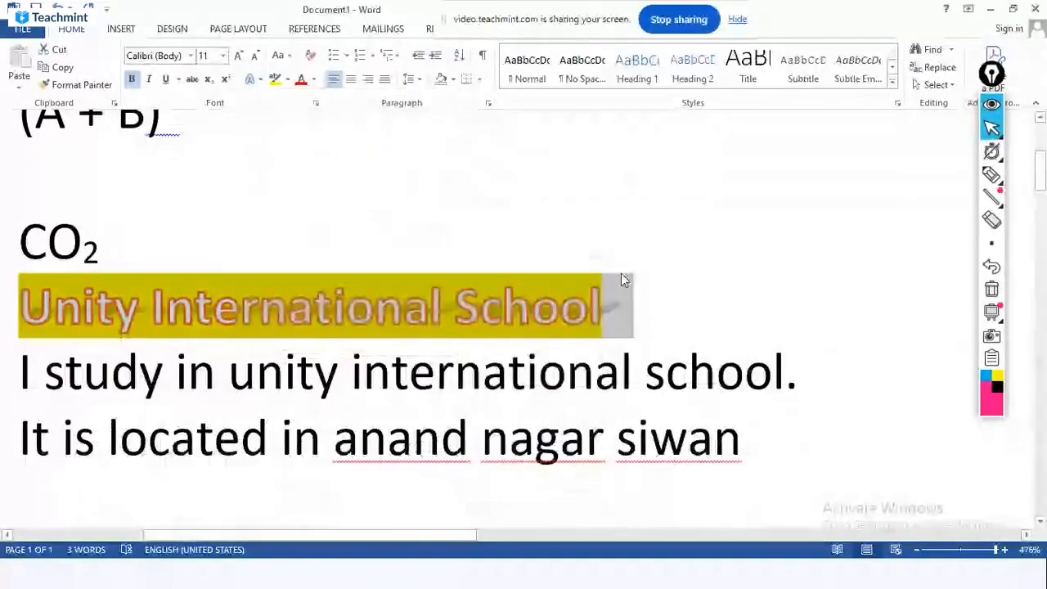
# Highlight the sentence "I study in unity international school." in yellow with the text highlighter
pyautogui.click(612, 292)
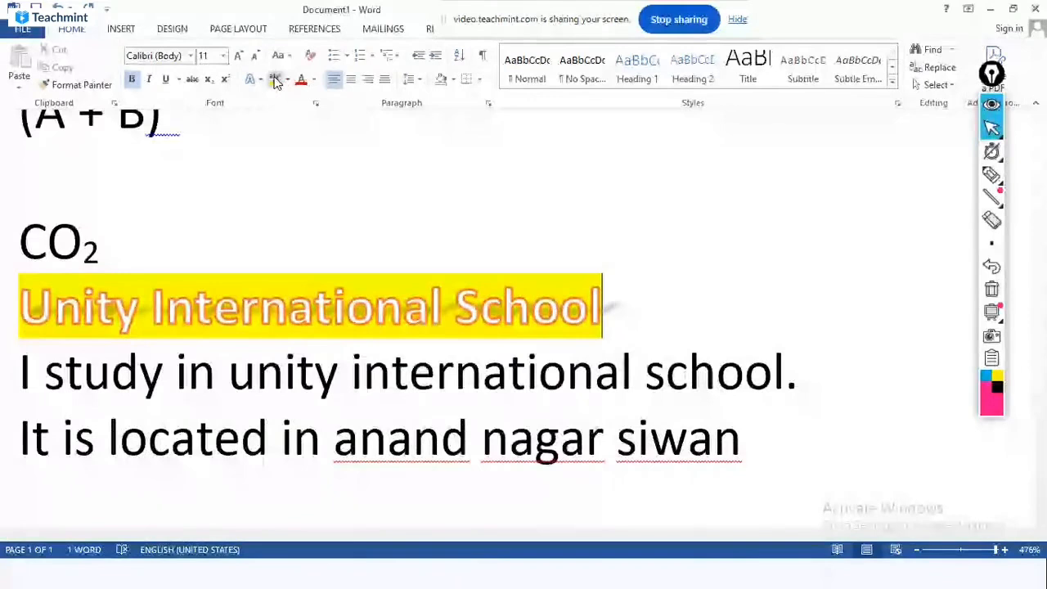
pyautogui.click(276, 79)
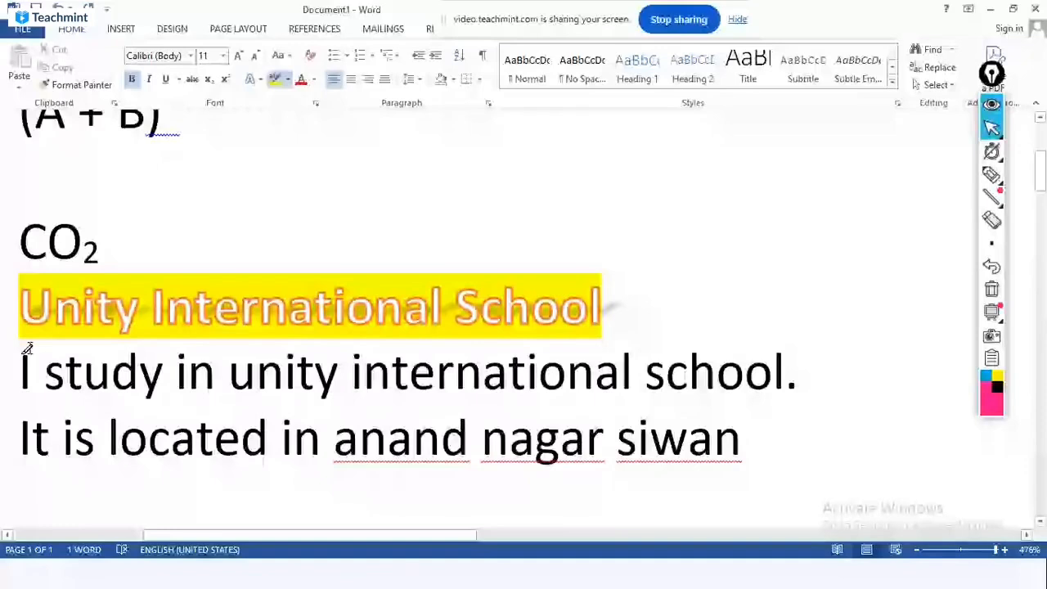
pyautogui.moveTo(27, 349); pyautogui.dragTo(830, 371)
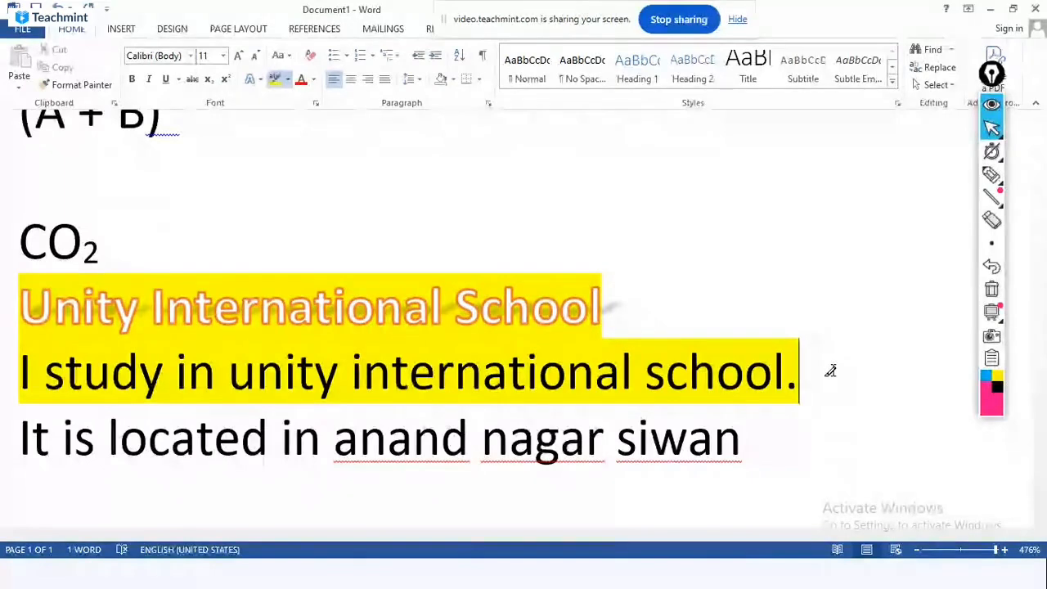
# Switch to the PowerPoint slide show and advance from the Applying Text Effect slide to the Drop Cap slide
pyautogui.press('super+Tab')
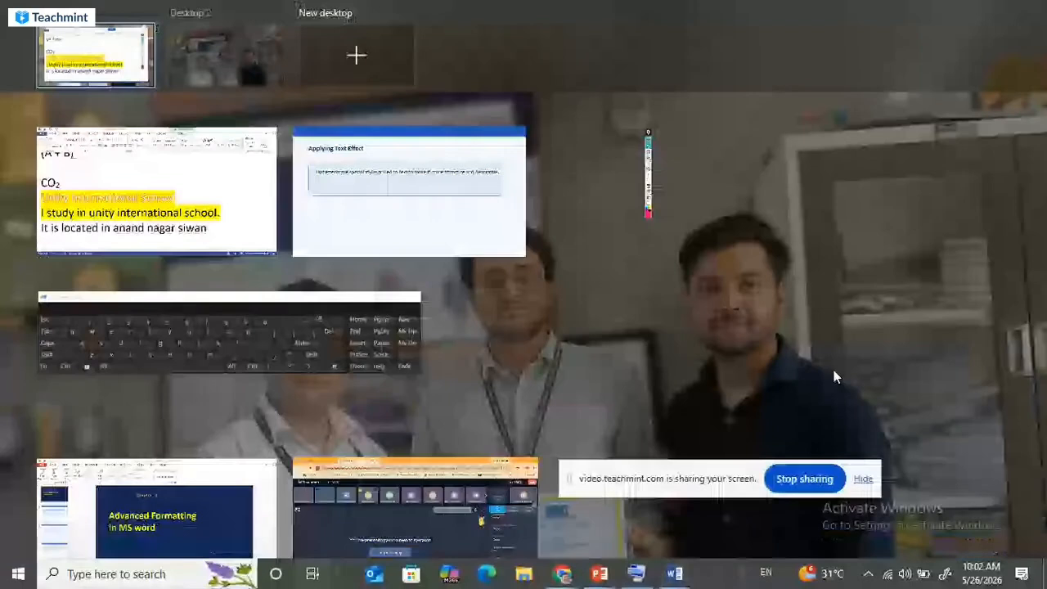
pyautogui.press('super+Tab')
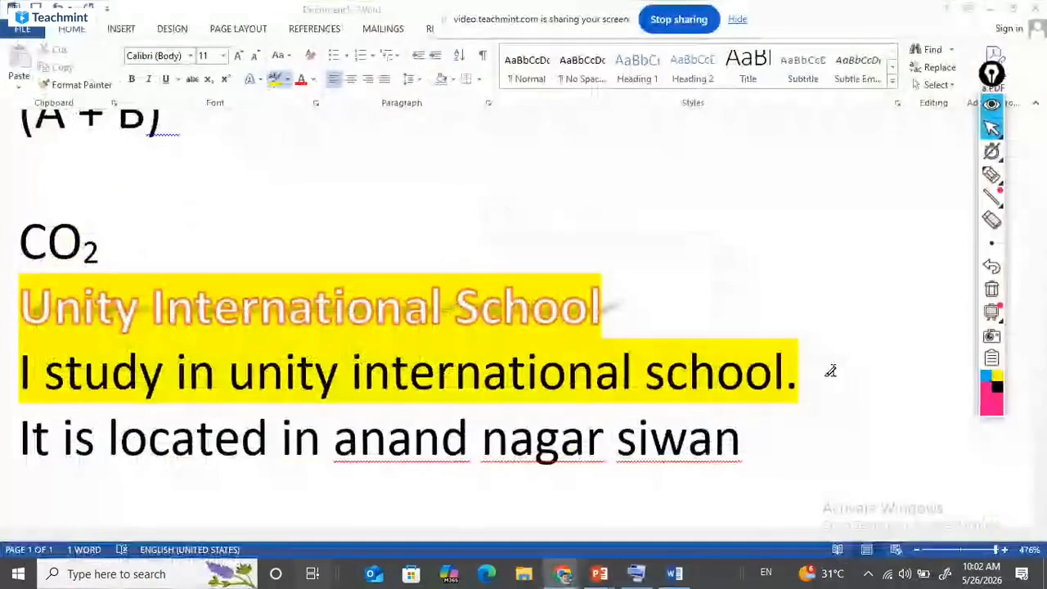
pyautogui.press('super+Tab')
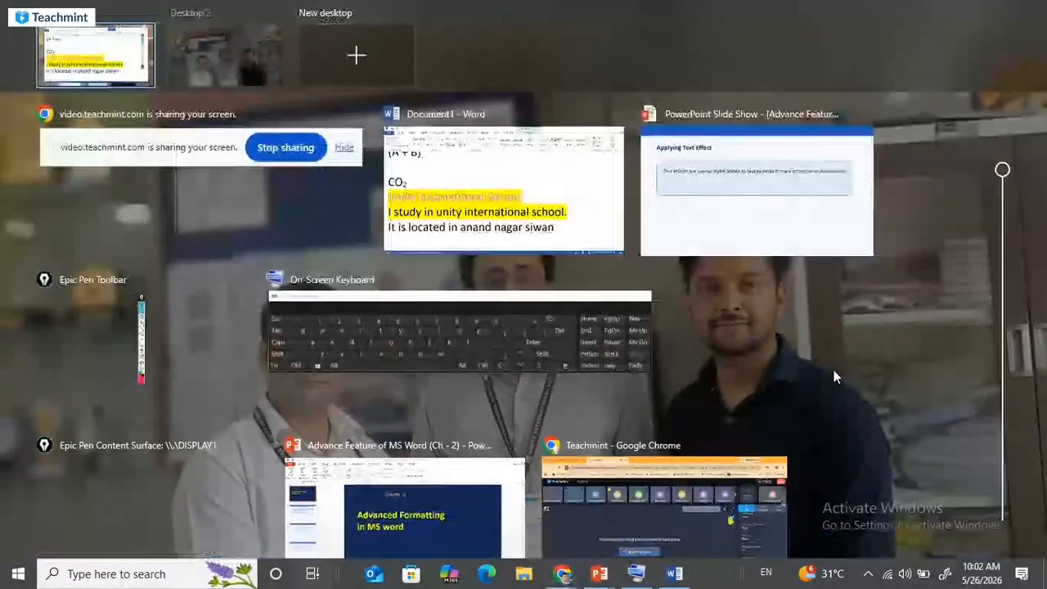
pyautogui.hotkey('alt', 'Tab')
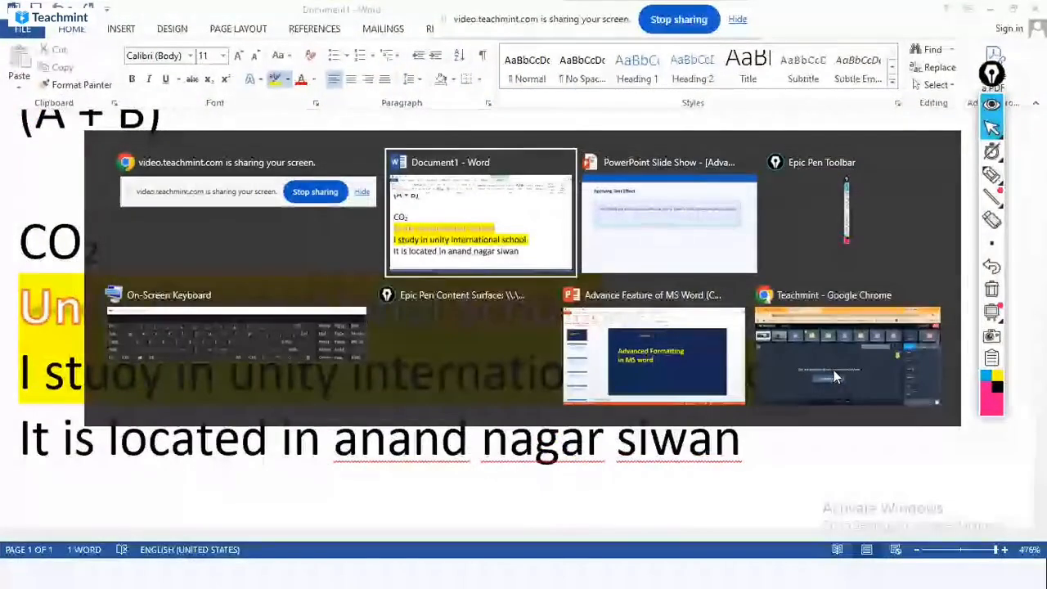
pyautogui.hotkey('alt', 'Tab')
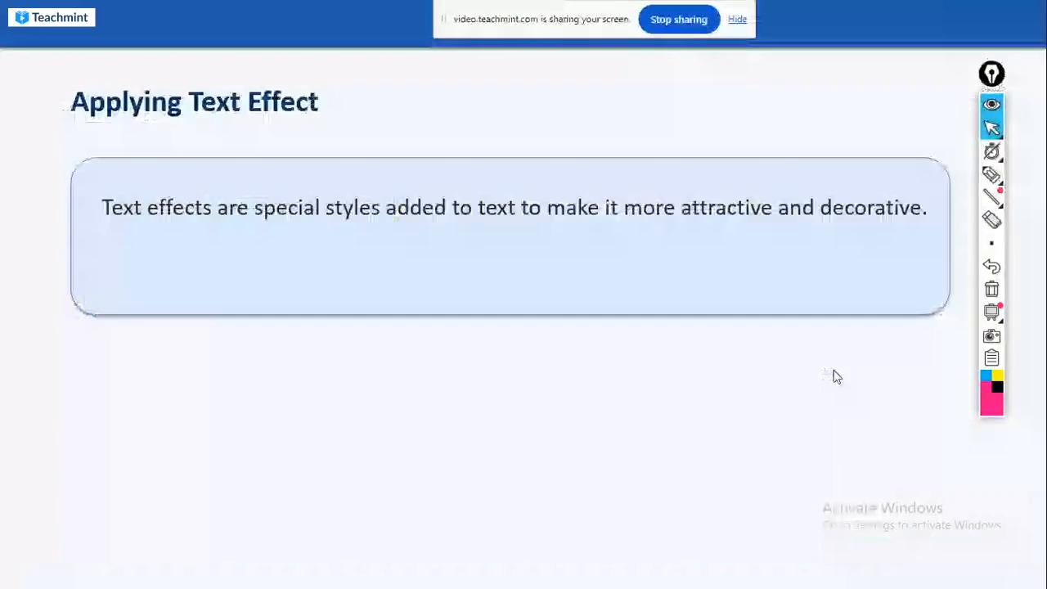
pyautogui.click(836, 376)
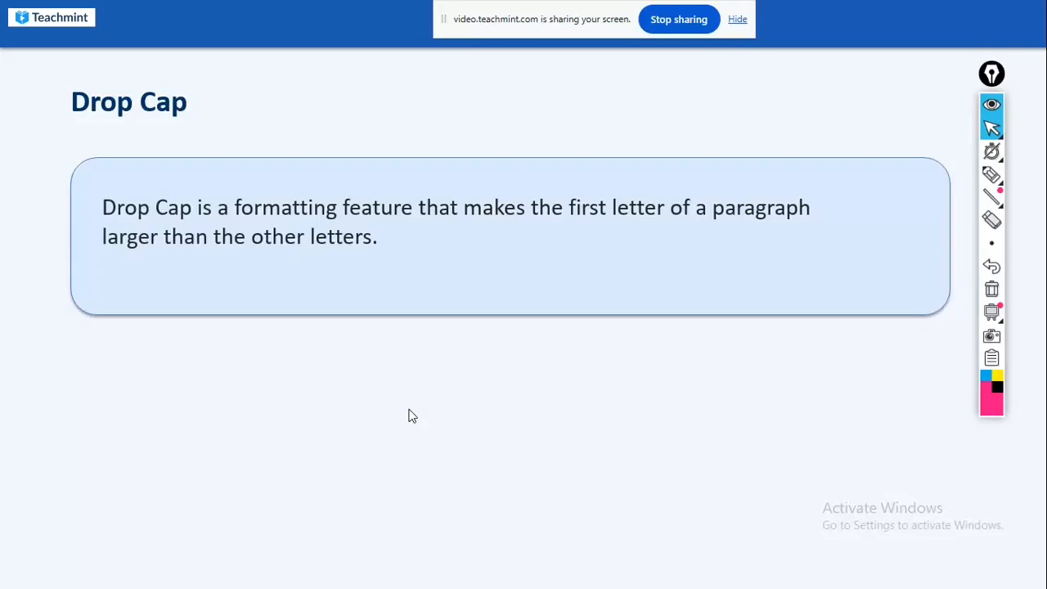
# Switch back to the Word document, add blank lines below the "It is located in" sentence and enter "=ran"
pyautogui.press('super+Tab')
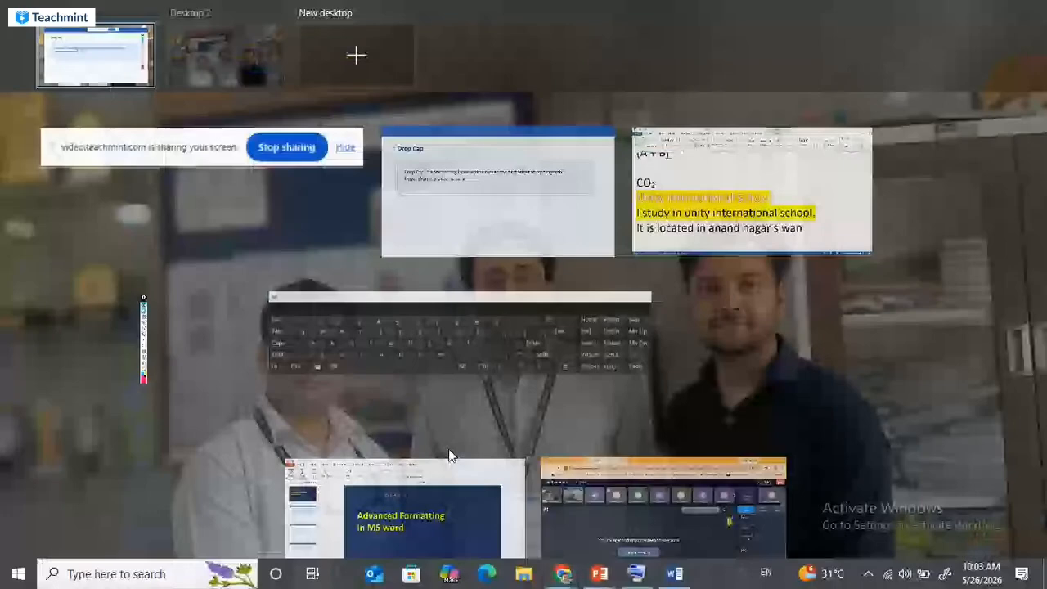
pyautogui.click(732, 206)
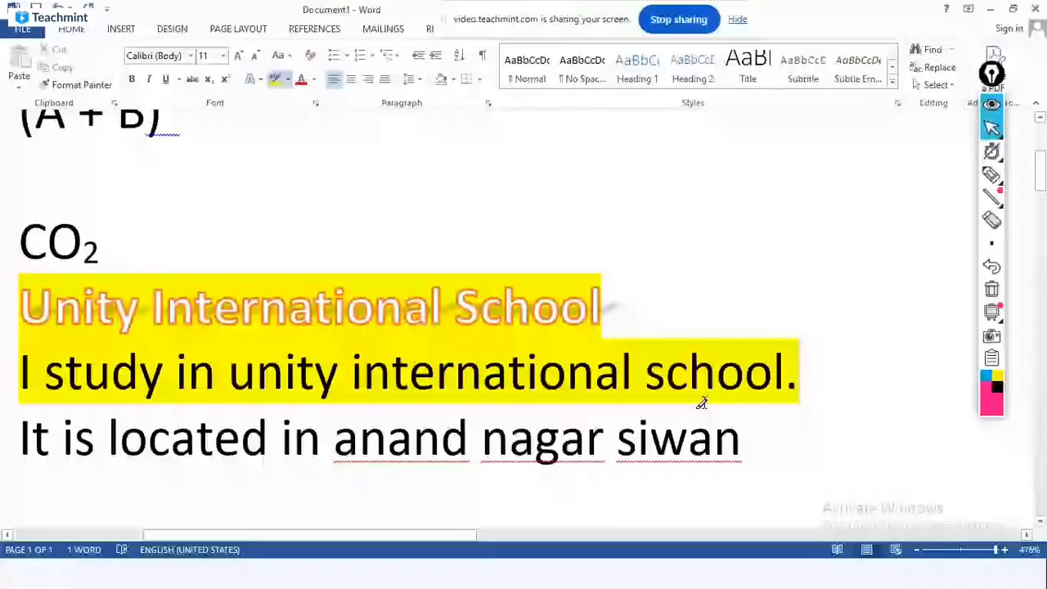
pyautogui.click(772, 446)
pyautogui.press('Return')
pyautogui.press('Return')
pyautogui.press('Return')
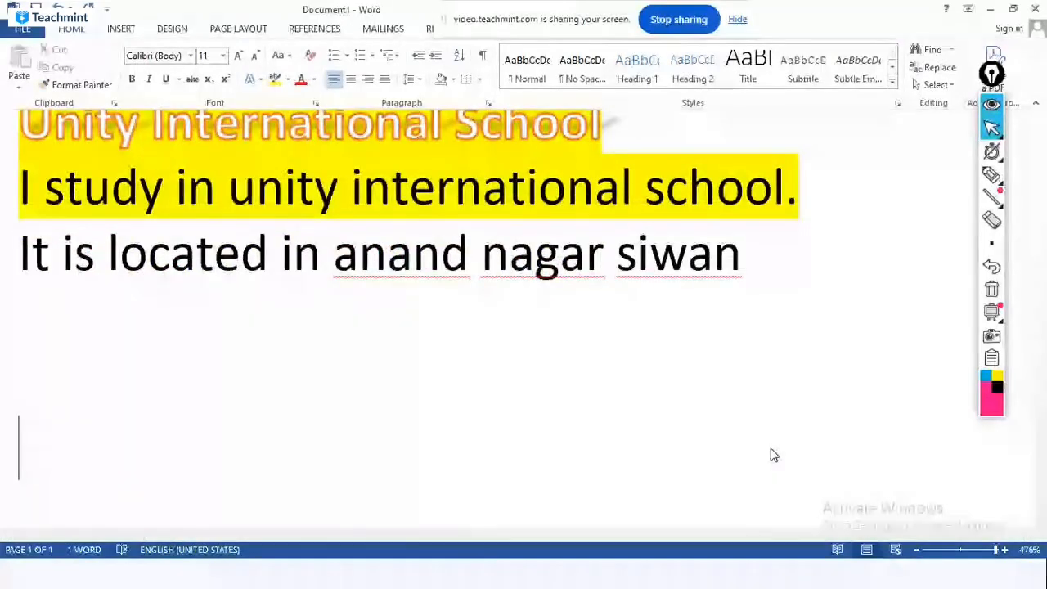
pyautogui.write('=ran')
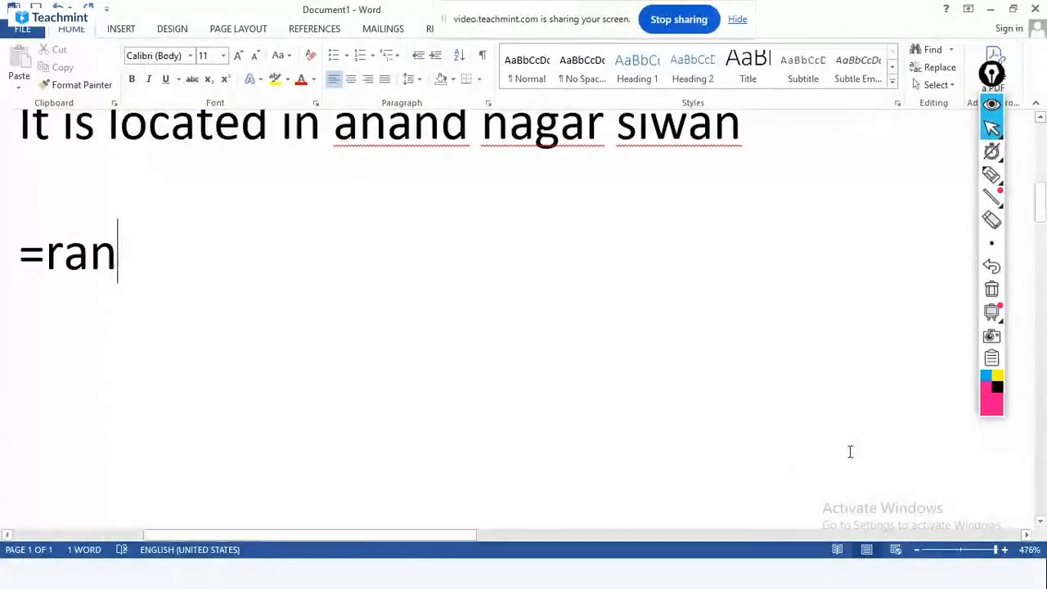
# Bring up the On-Screen Keyboard over Word, complete the formula as =rand() and generate the sample paragraphs
pyautogui.press('super')
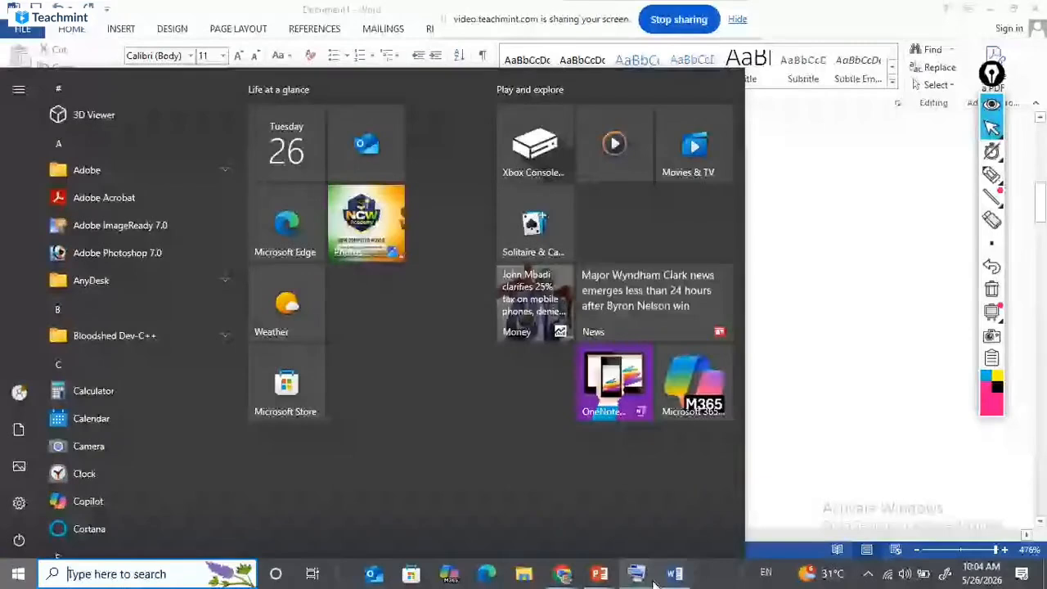
pyautogui.press('super')
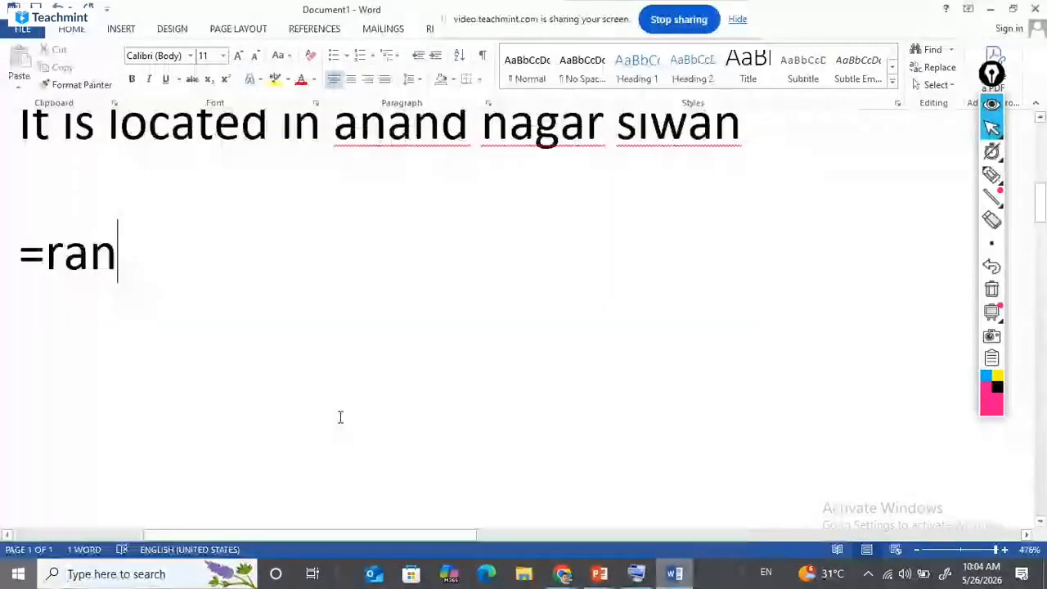
pyautogui.doubleClick(401, 420)
pyautogui.press('super')
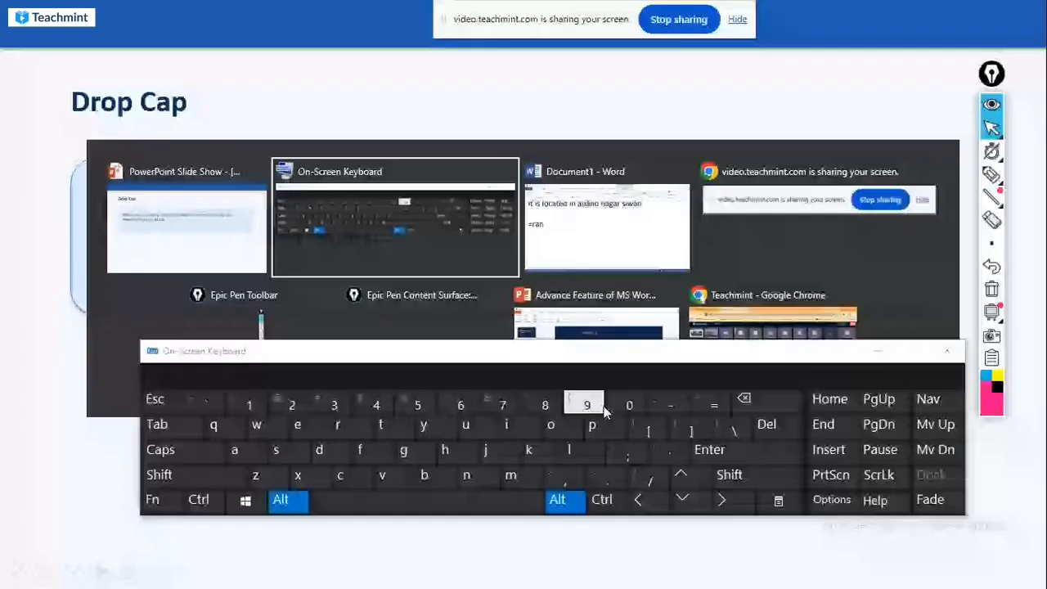
pyautogui.hotkey('alt', 'Tab')
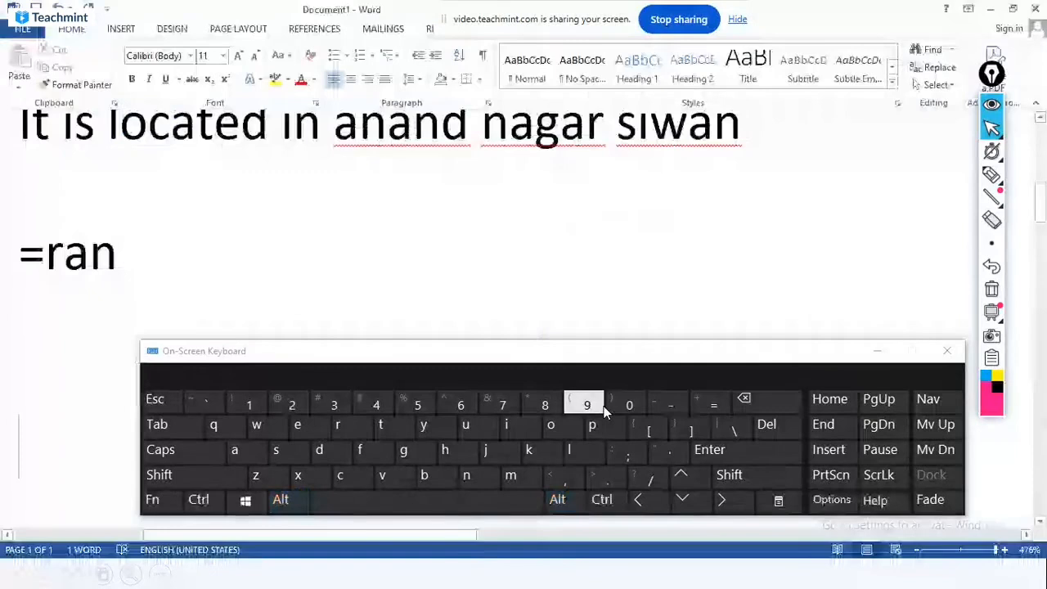
pyautogui.click(319, 450)
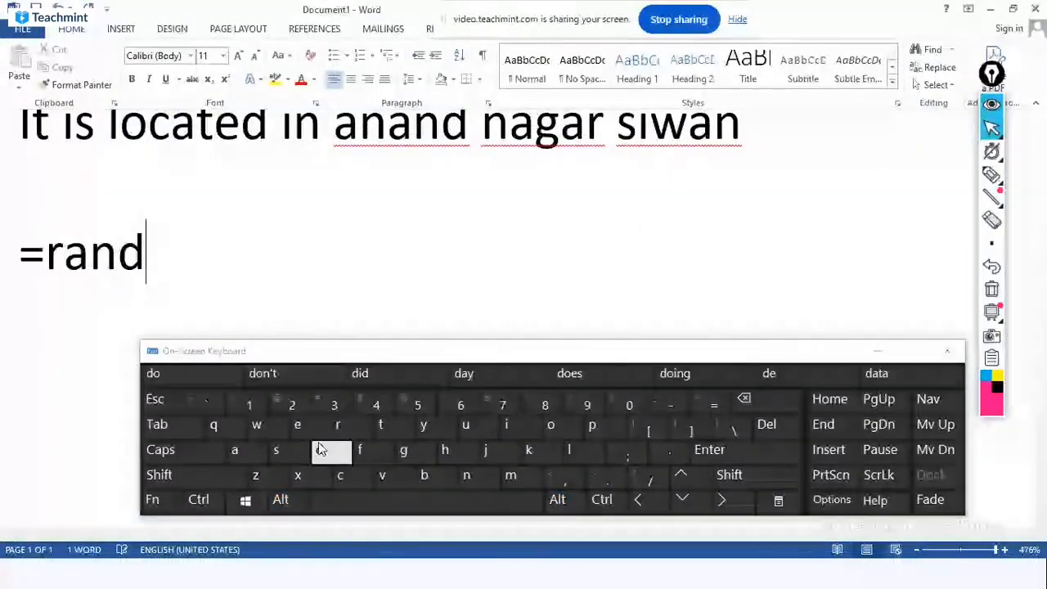
pyautogui.write('()')
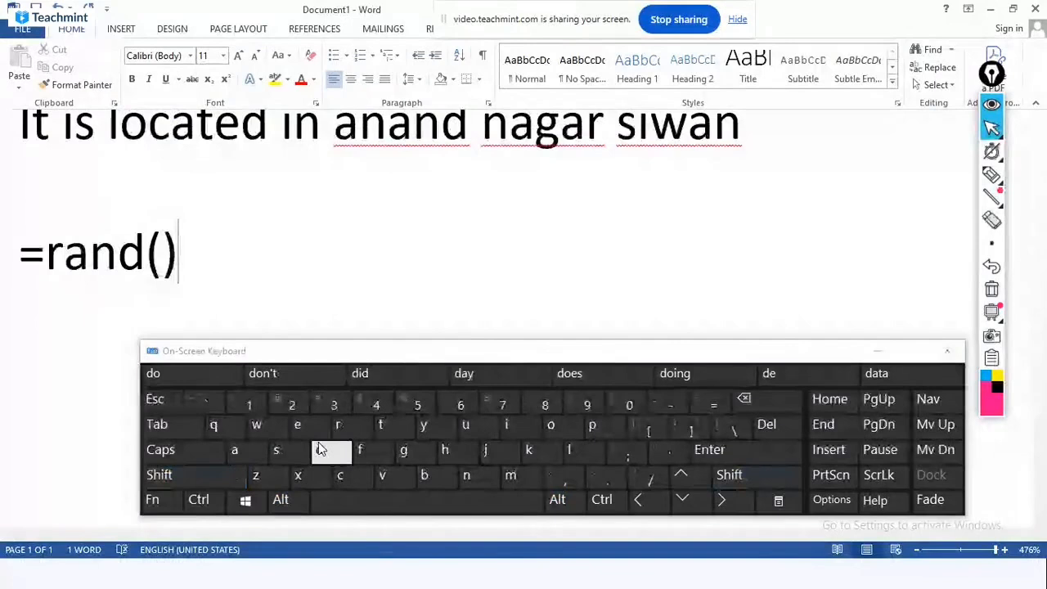
pyautogui.press('Return')
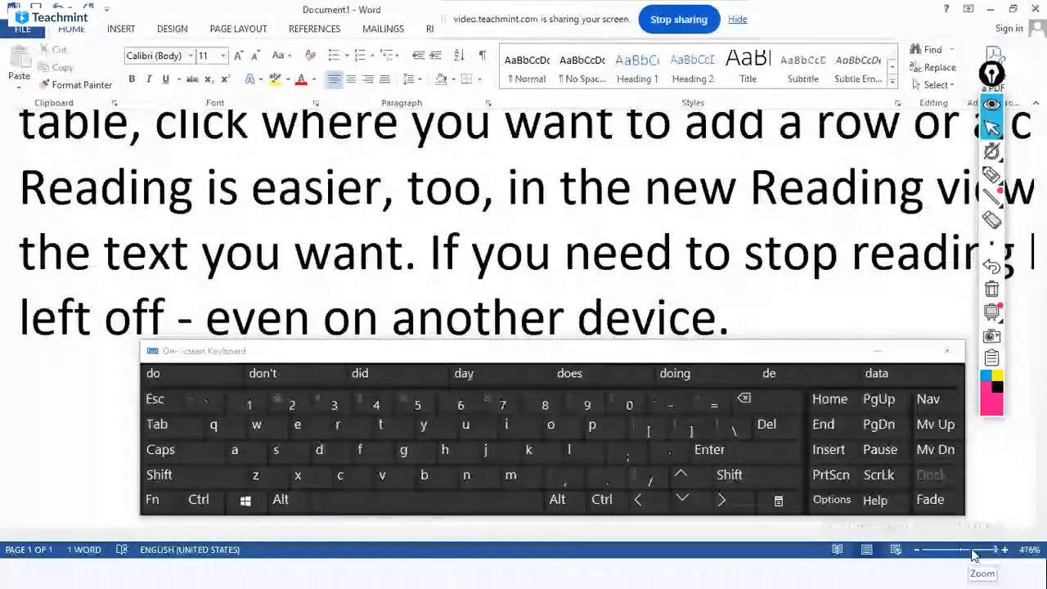
# Zoom the document out to 172% and close the On-Screen Keyboard
pyautogui.click(973, 555)
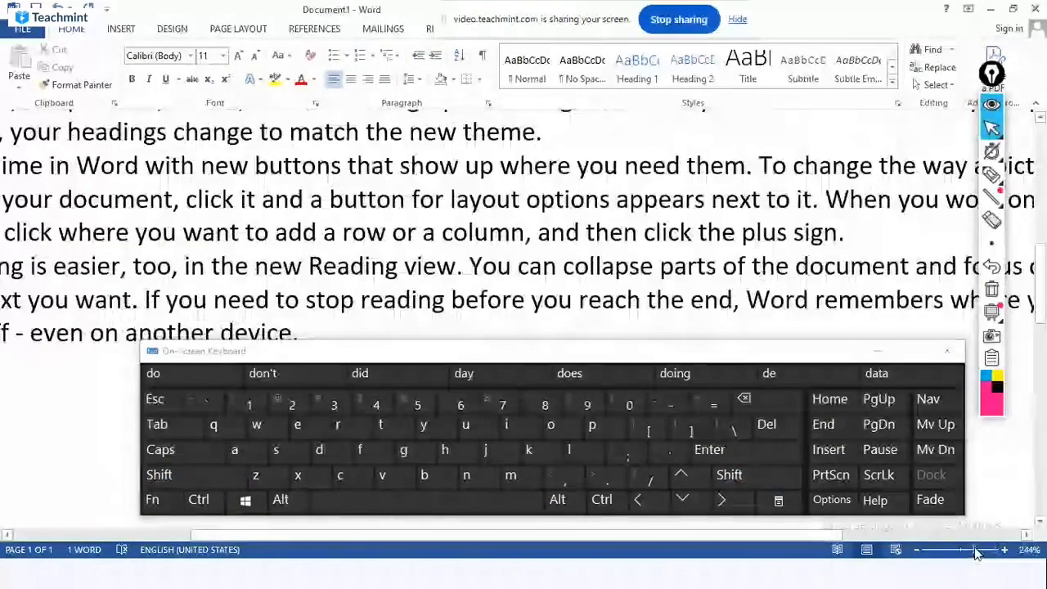
pyautogui.moveTo(973, 555); pyautogui.dragTo(969, 555)
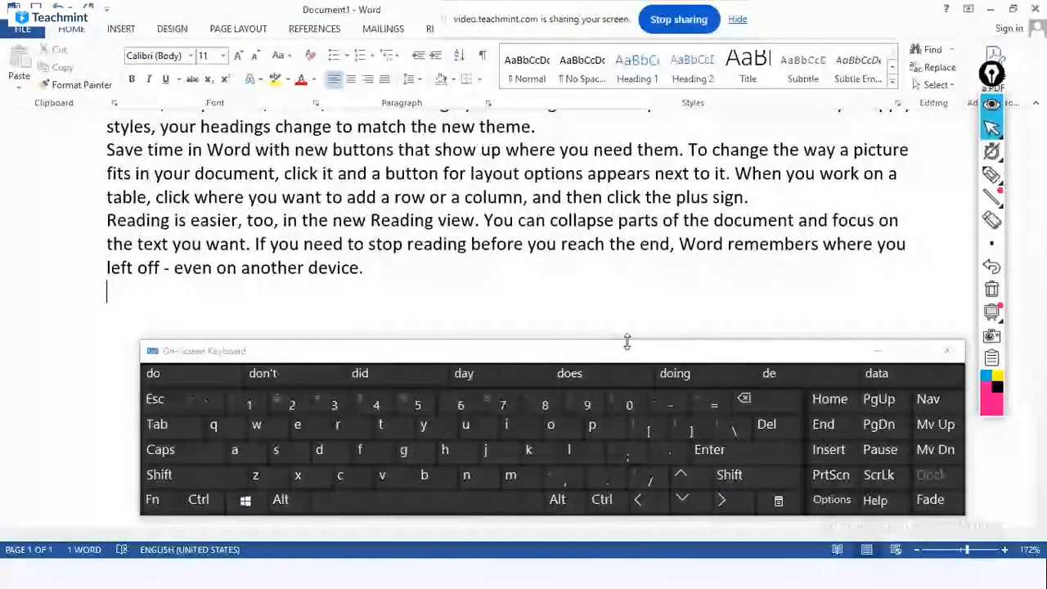
pyautogui.click(947, 350)
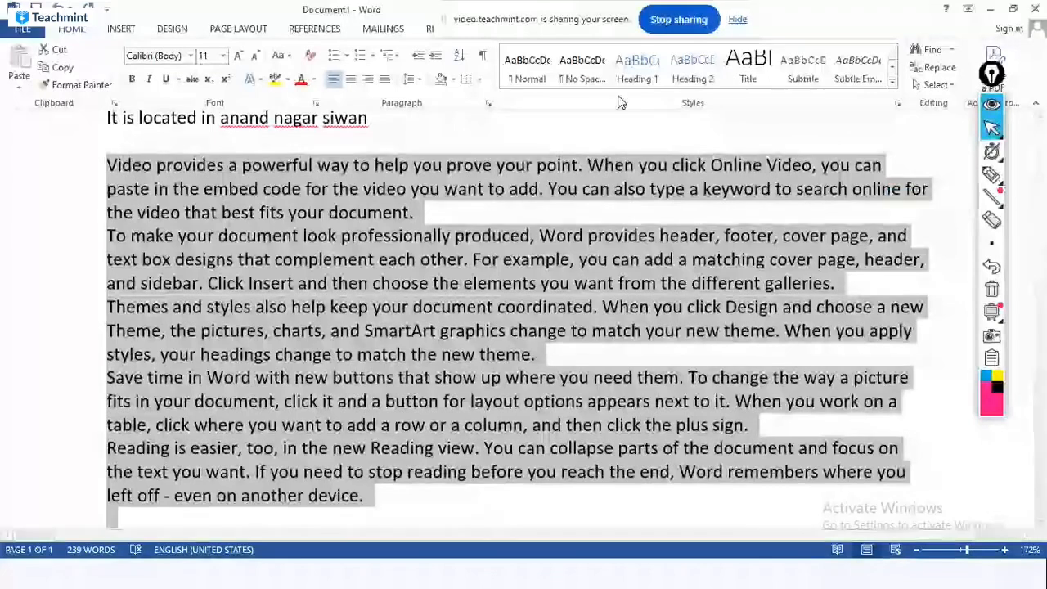
# Try to make Drop Cap available for the generated text, selecting only the first sample paragraph
pyautogui.click(123, 30)
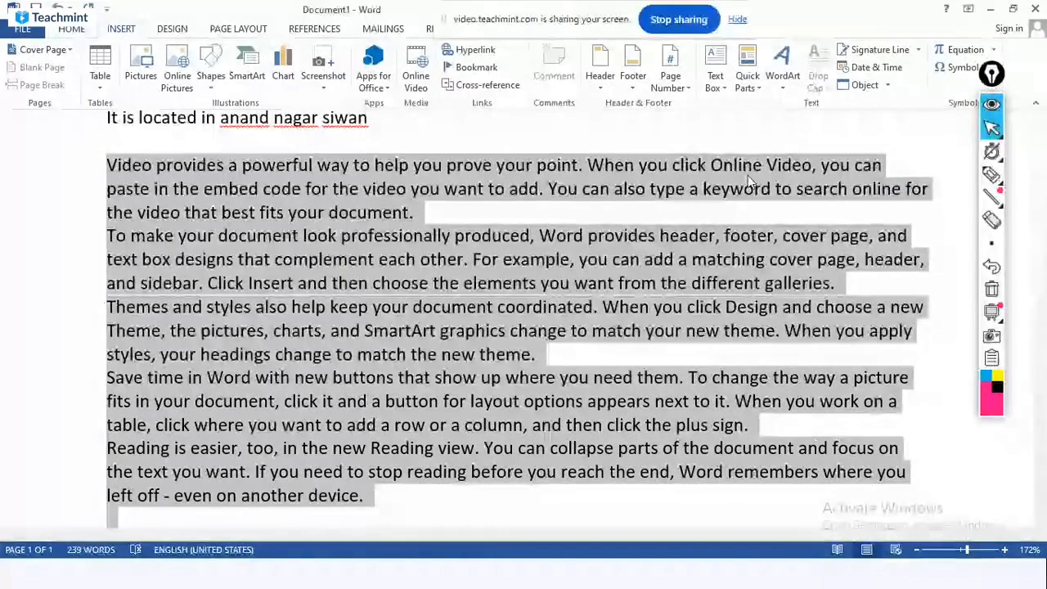
pyautogui.click(776, 217)
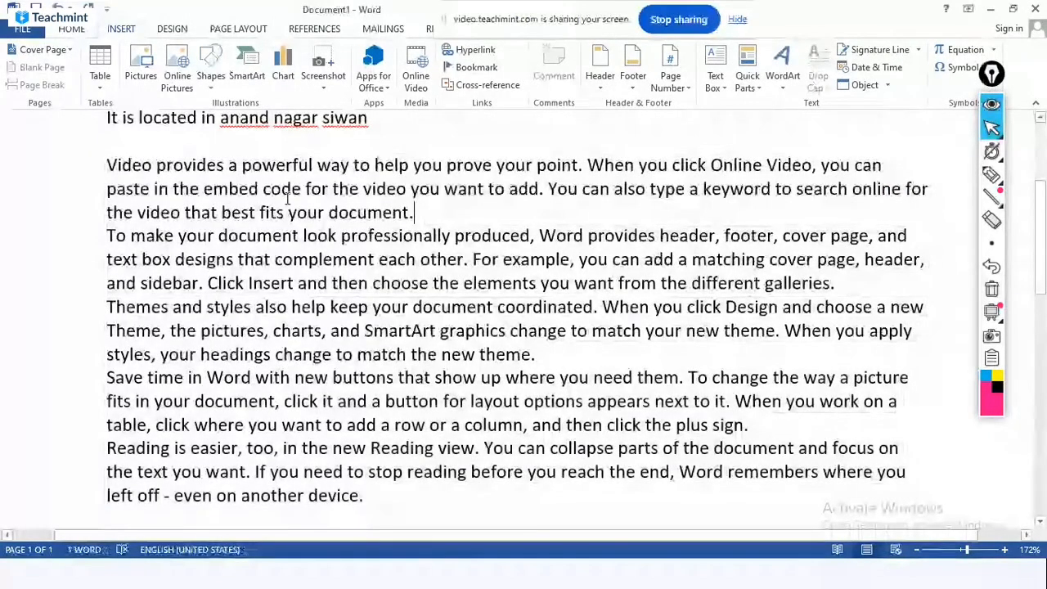
pyautogui.tripleClick(287, 199)
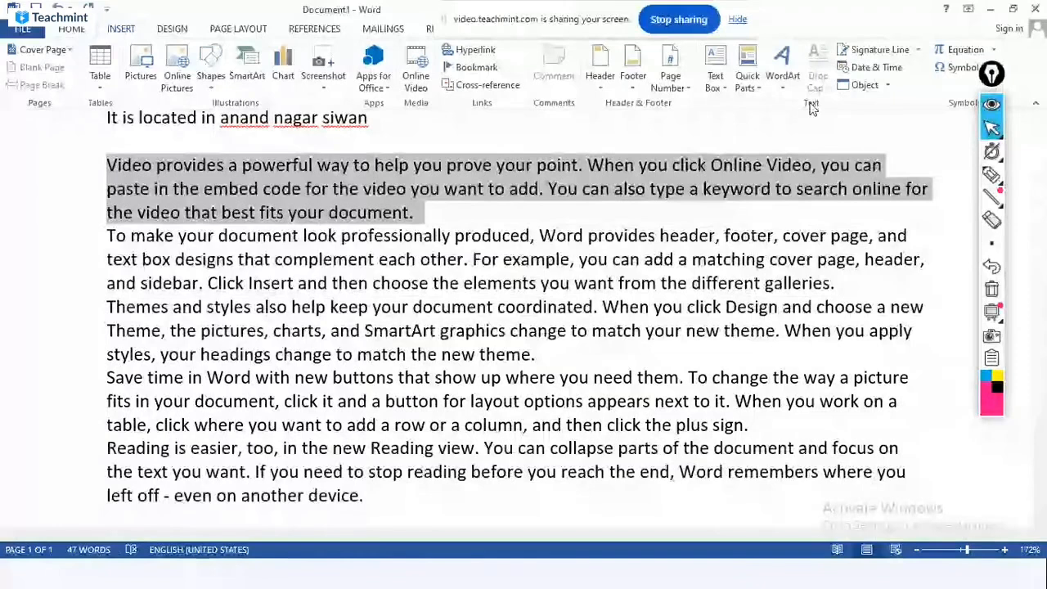
pyautogui.click(503, 182)
pyautogui.click(359, 252)
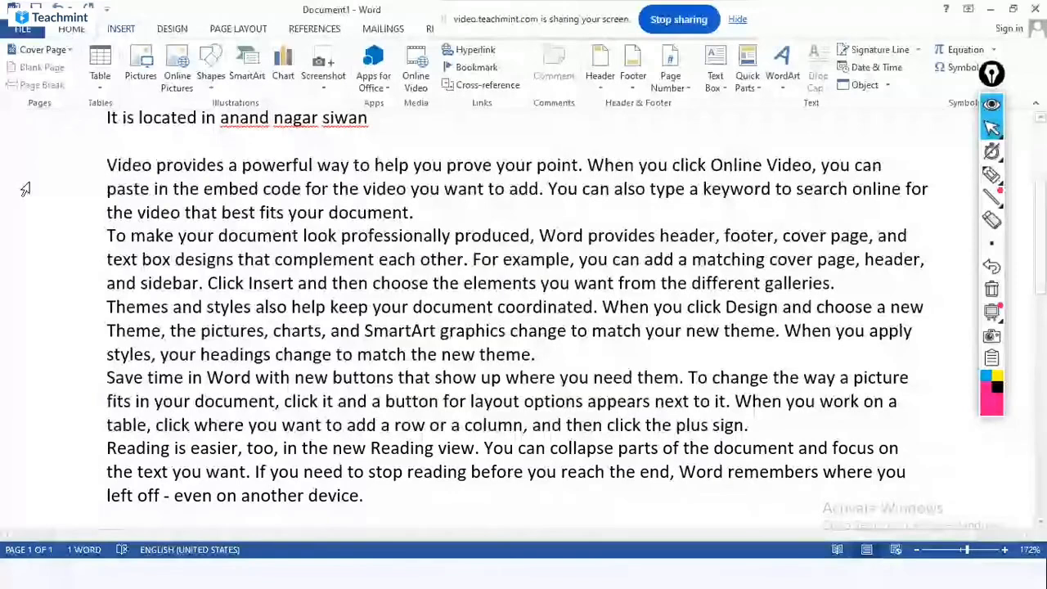
# Reselect the paragraph starting "Video provides", view the Text Box and WordArt galleries, and try to apply Drop Cap
pyautogui.tripleClick(104, 163)
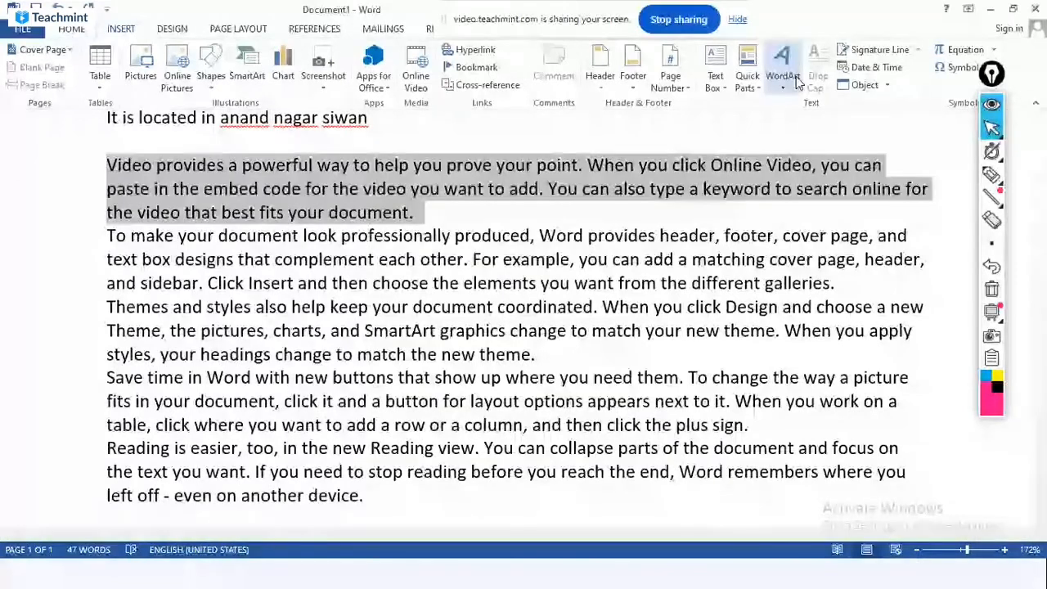
pyautogui.click(717, 82)
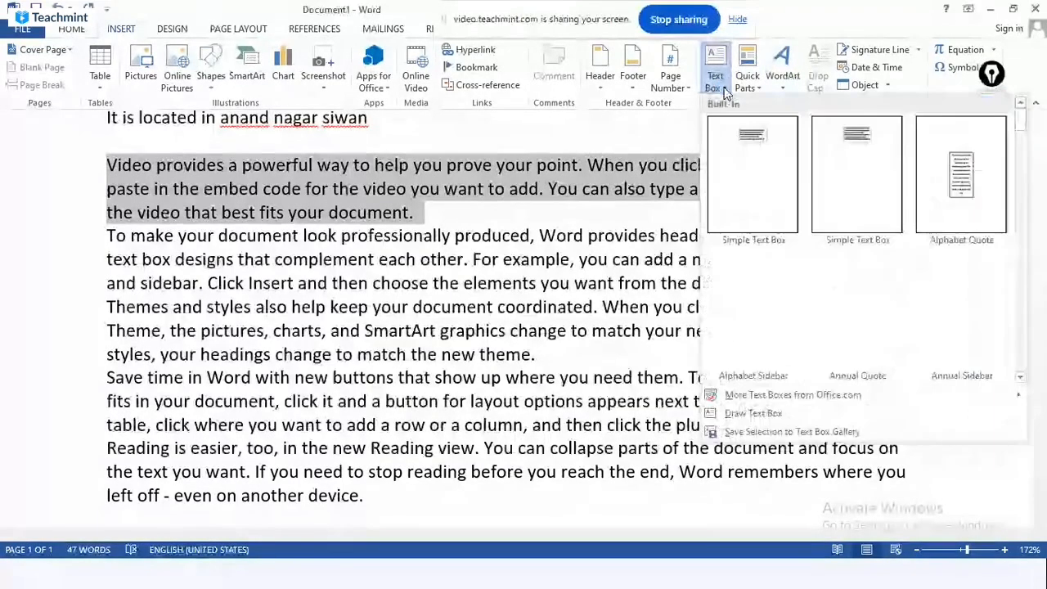
pyautogui.click(718, 229)
pyautogui.click(783, 66)
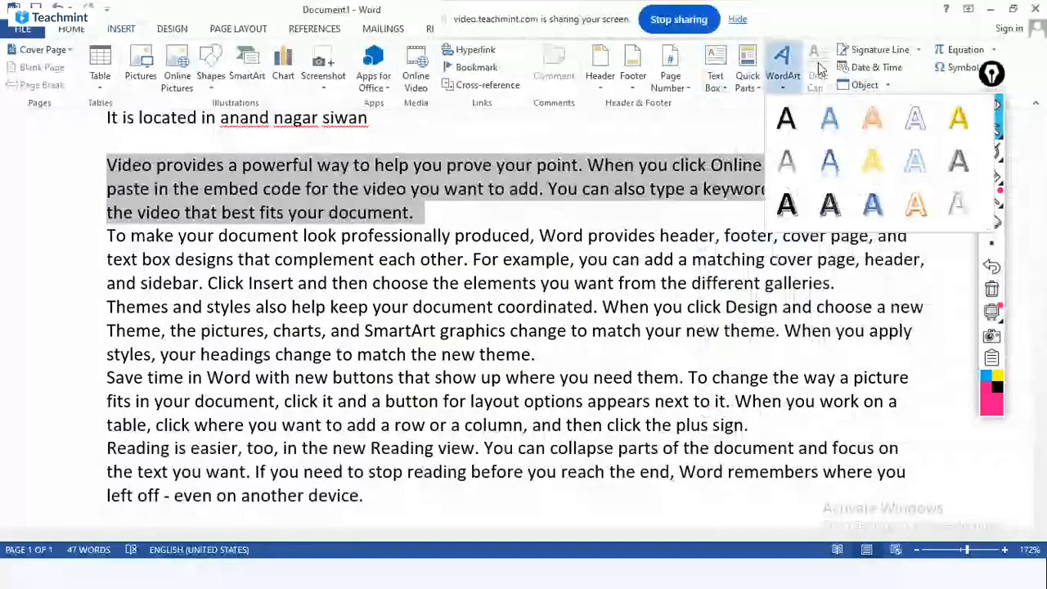
pyautogui.click(822, 69)
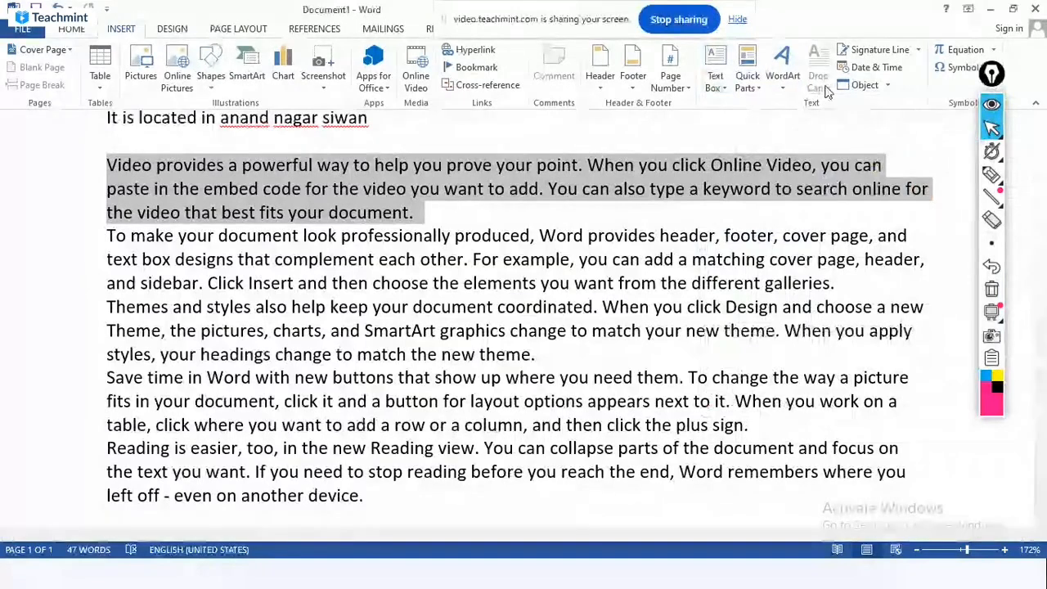
pyautogui.click(119, 163)
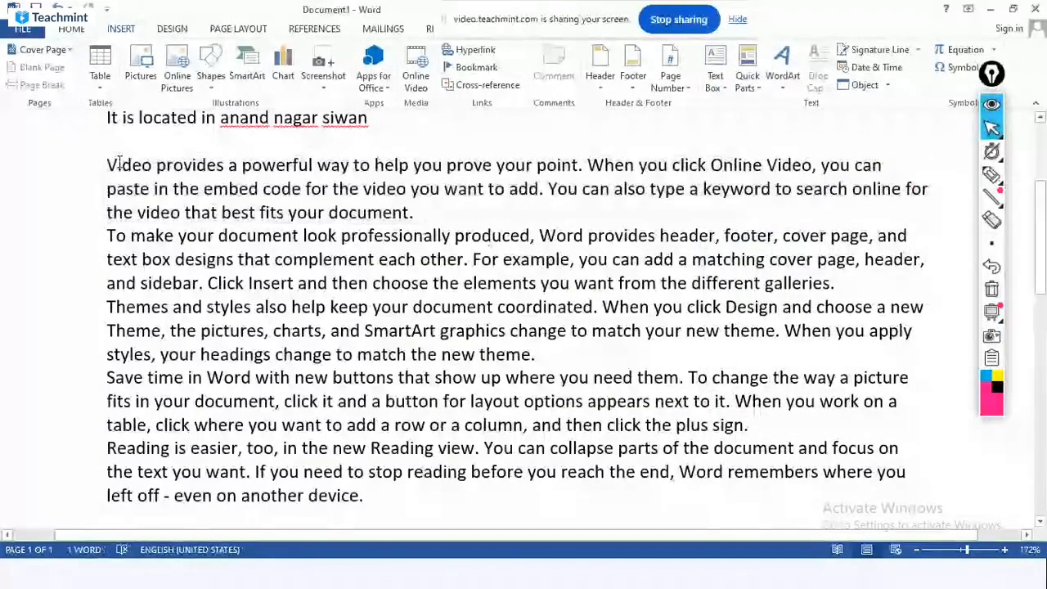
# Add two blank lines above the paragraph starting "Video provides" and select its first word
pyautogui.click(374, 123)
pyautogui.press('Return')
pyautogui.press('Return')
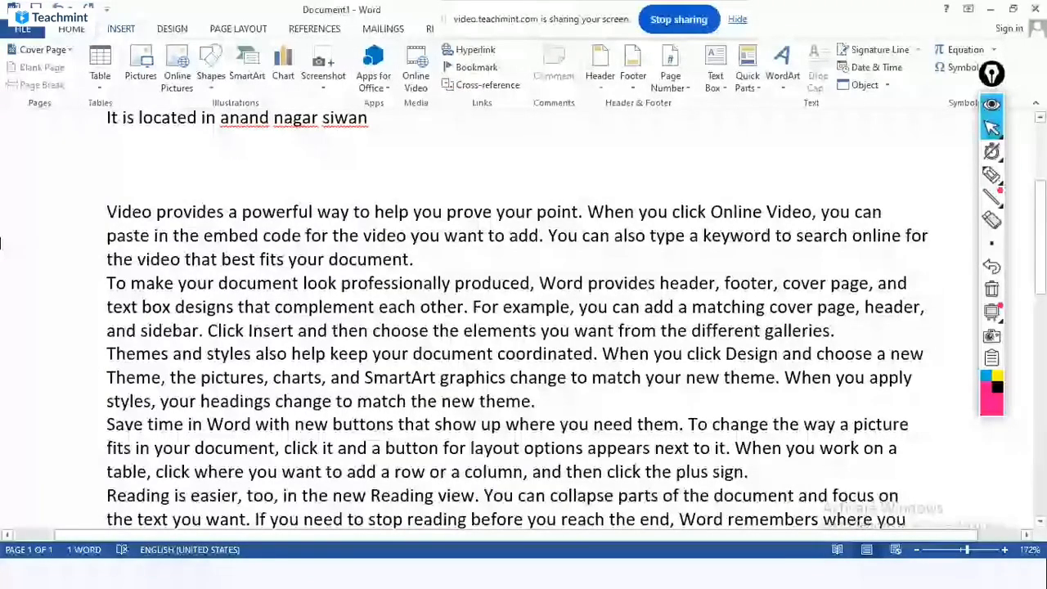
pyautogui.tripleClick(134, 217)
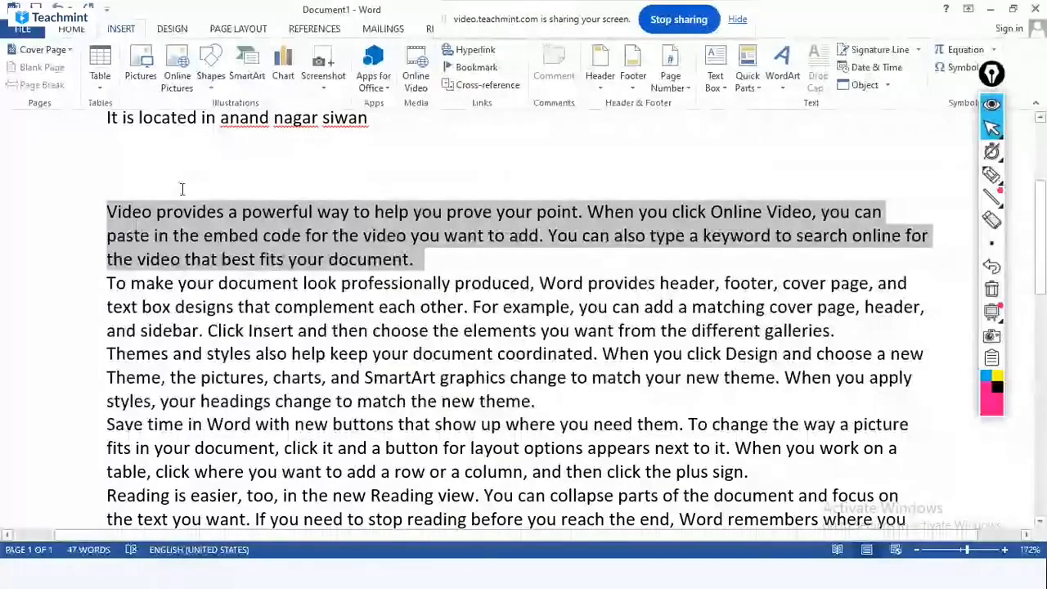
pyautogui.doubleClick(134, 212)
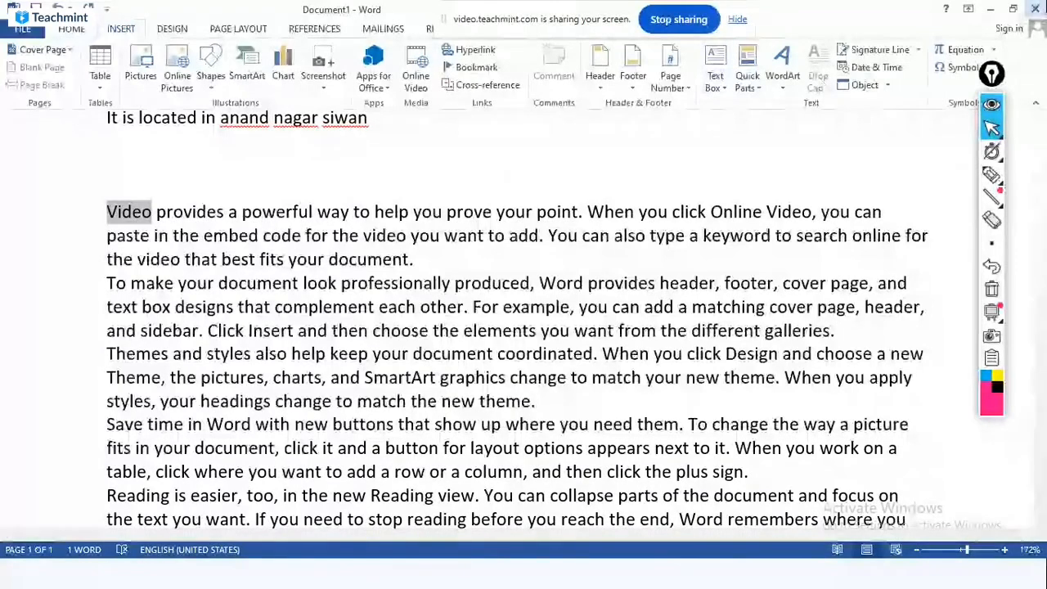
# Close the document without saving and restart Word through the Run command winword with a blank document
pyautogui.click(1039, 9)
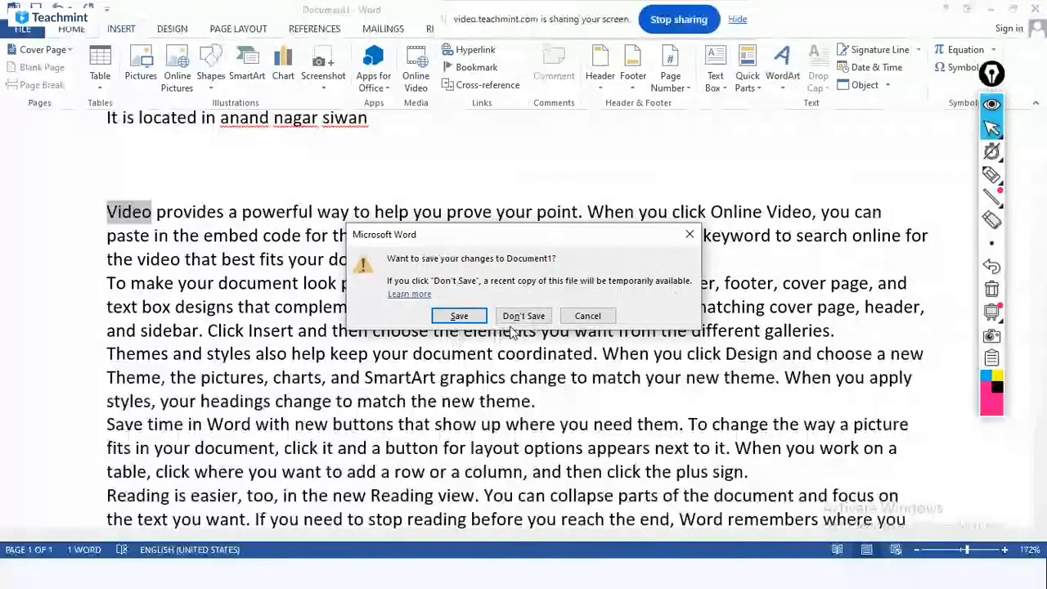
pyautogui.click(514, 320)
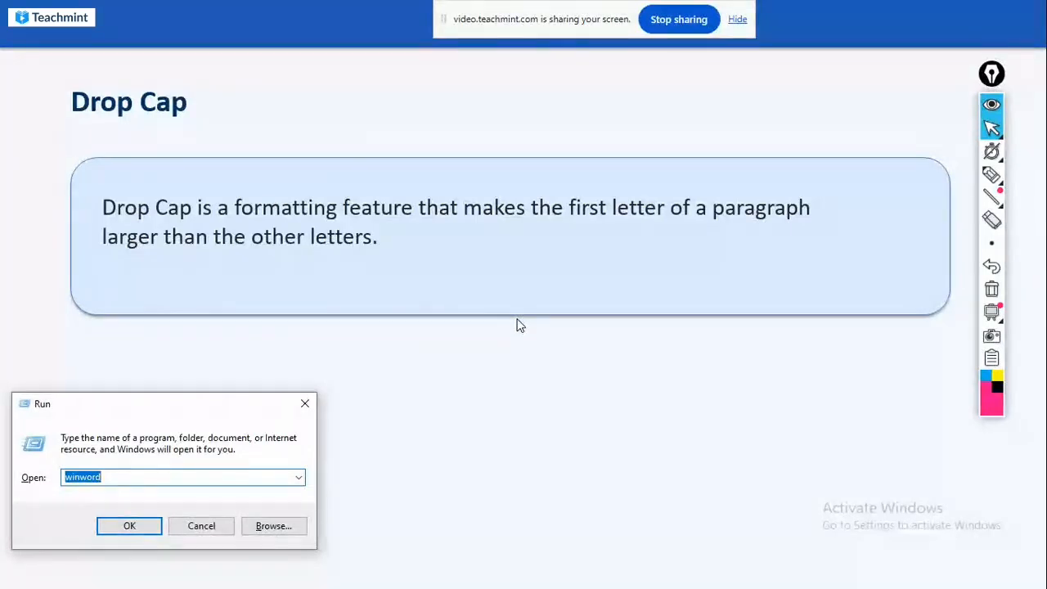
pyautogui.write('winwor')
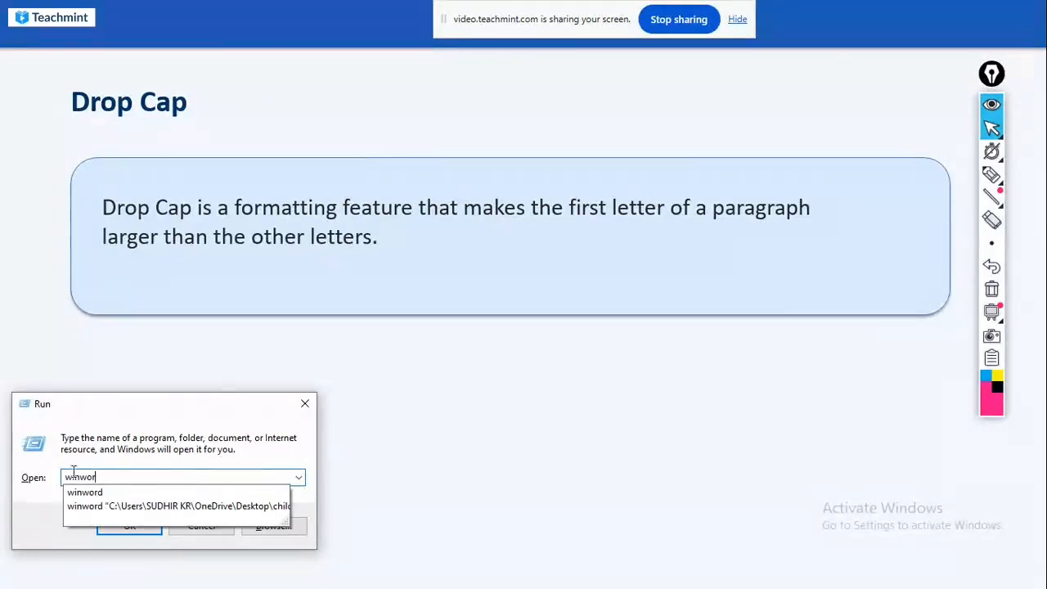
pyautogui.click(95, 494)
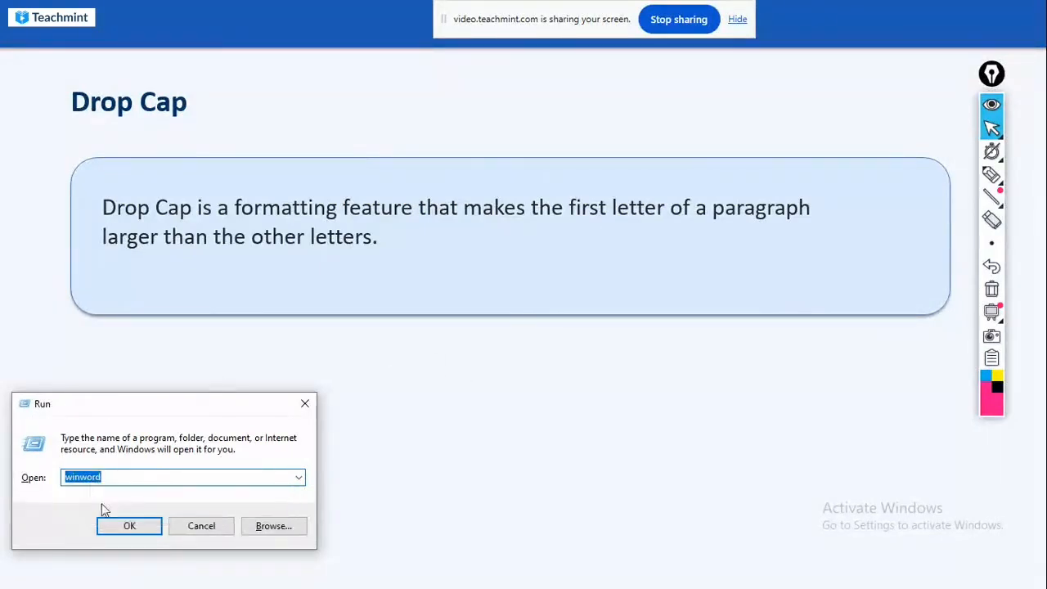
pyautogui.click(127, 525)
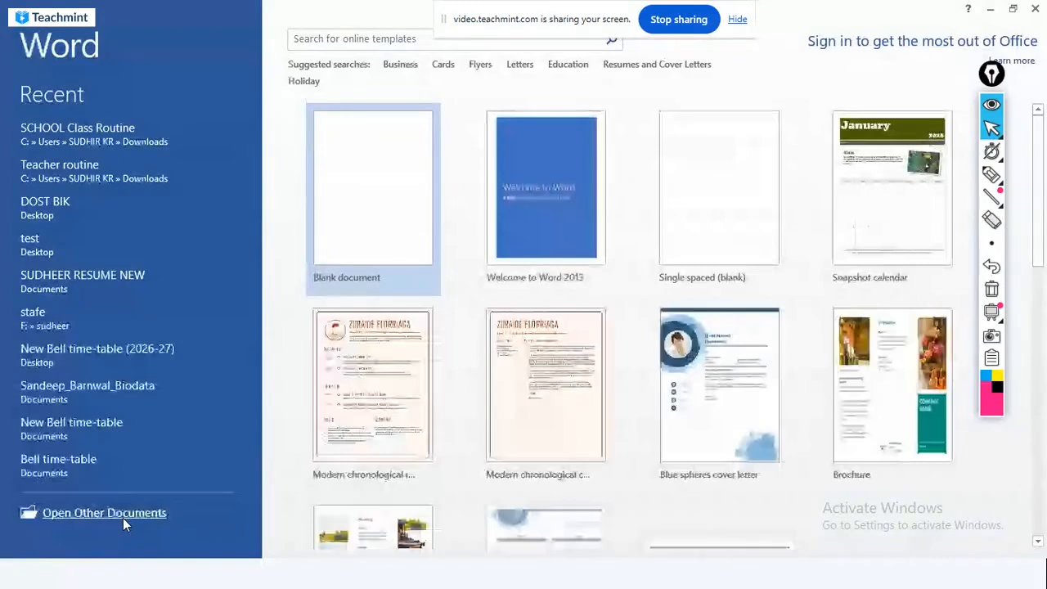
pyautogui.click(363, 232)
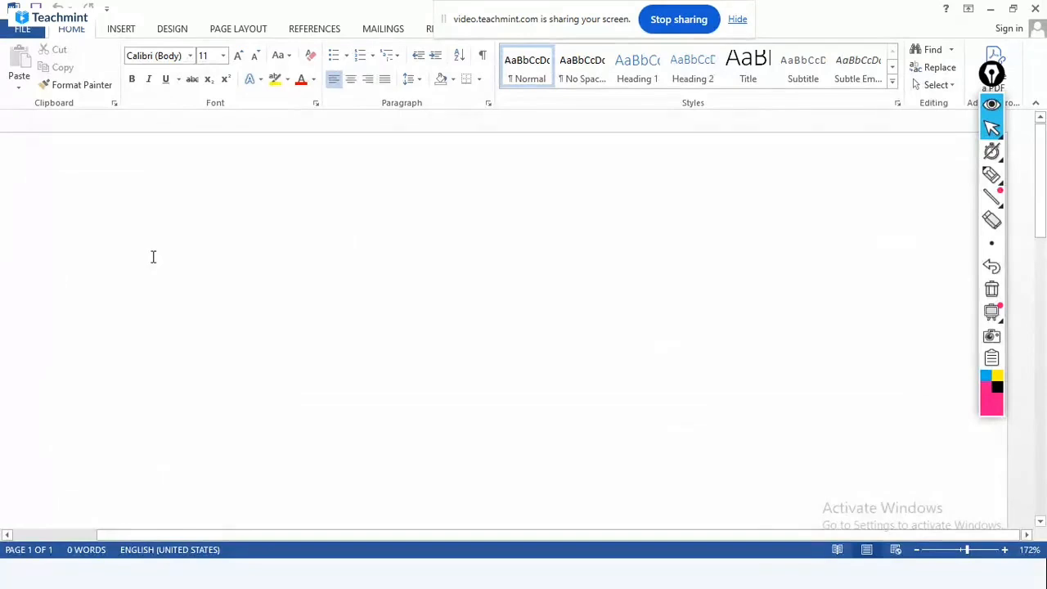
# Enter =ran in the blank document and bring up the On-Screen Keyboard over it
pyautogui.write('=')
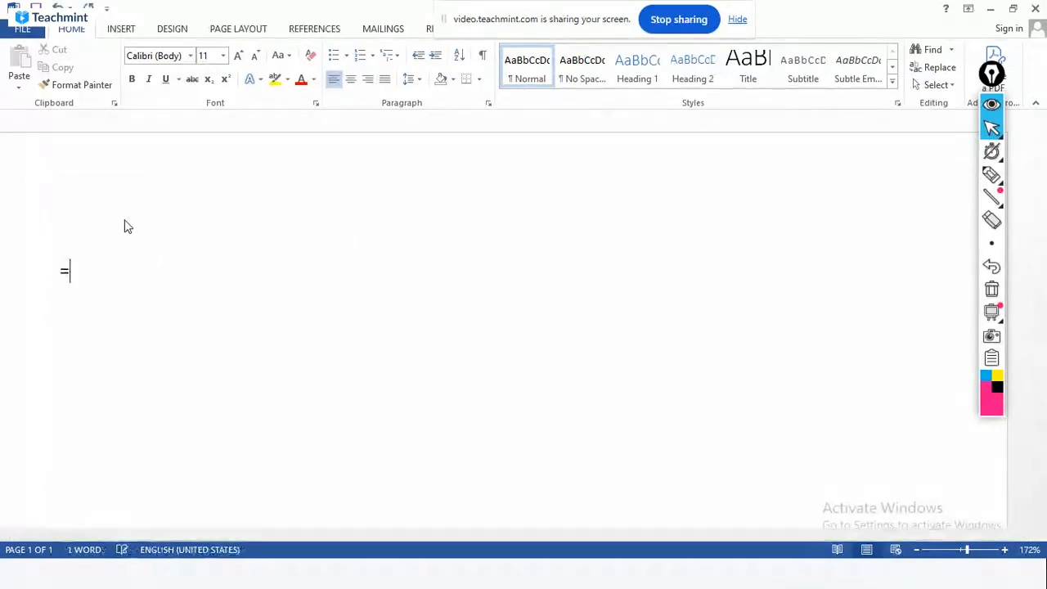
pyautogui.write('ran')
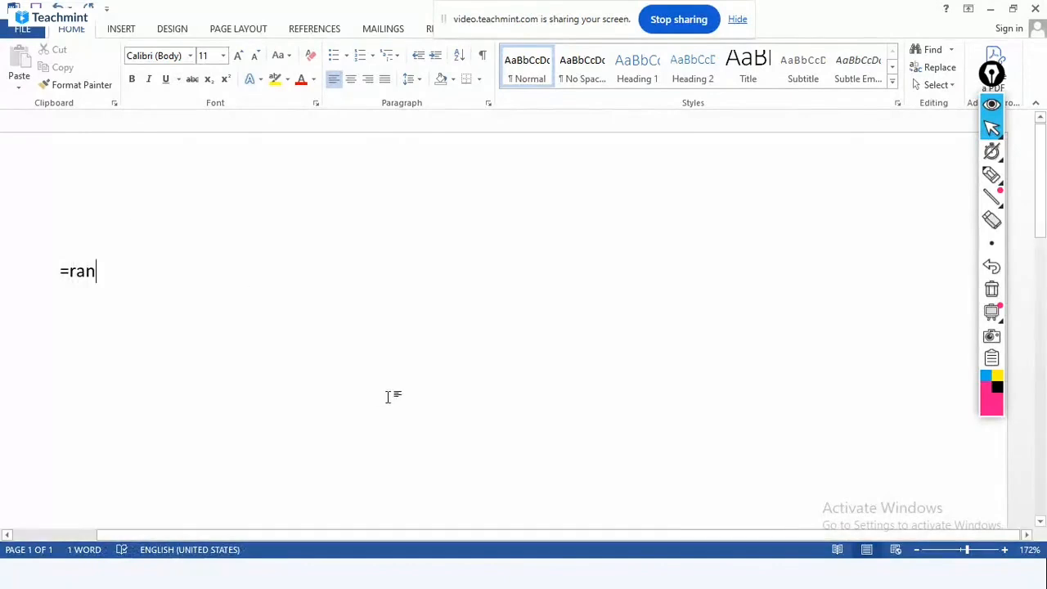
pyautogui.press('super')
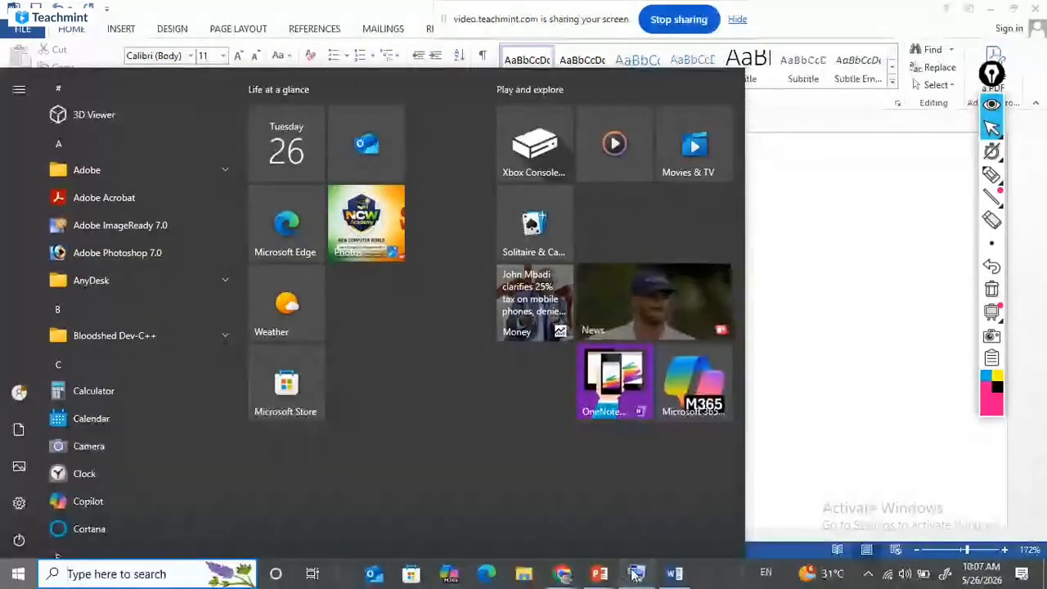
pyautogui.click(637, 573)
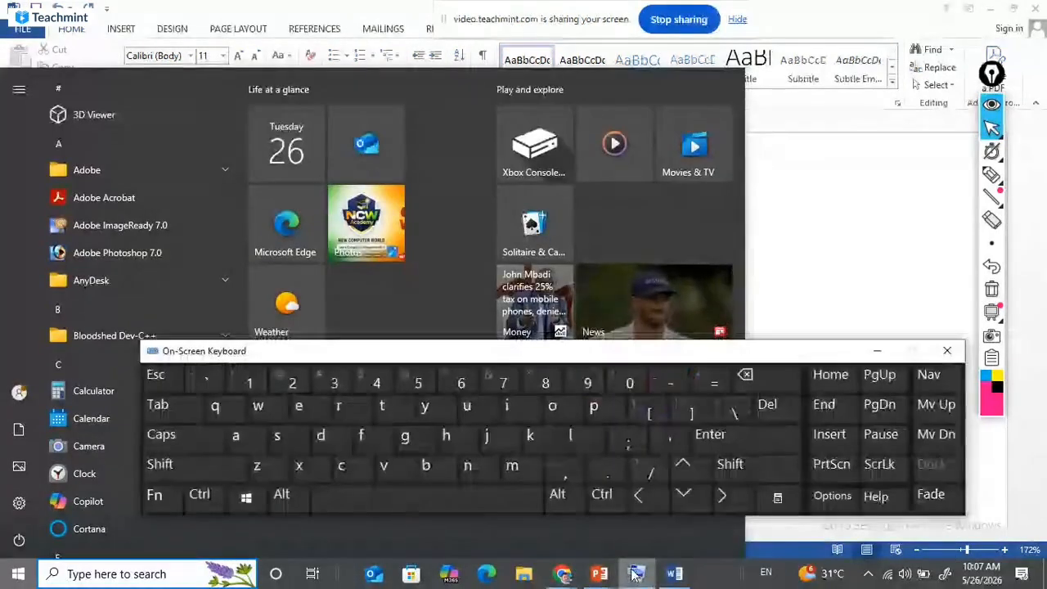
pyautogui.click(788, 269)
pyautogui.click(223, 281)
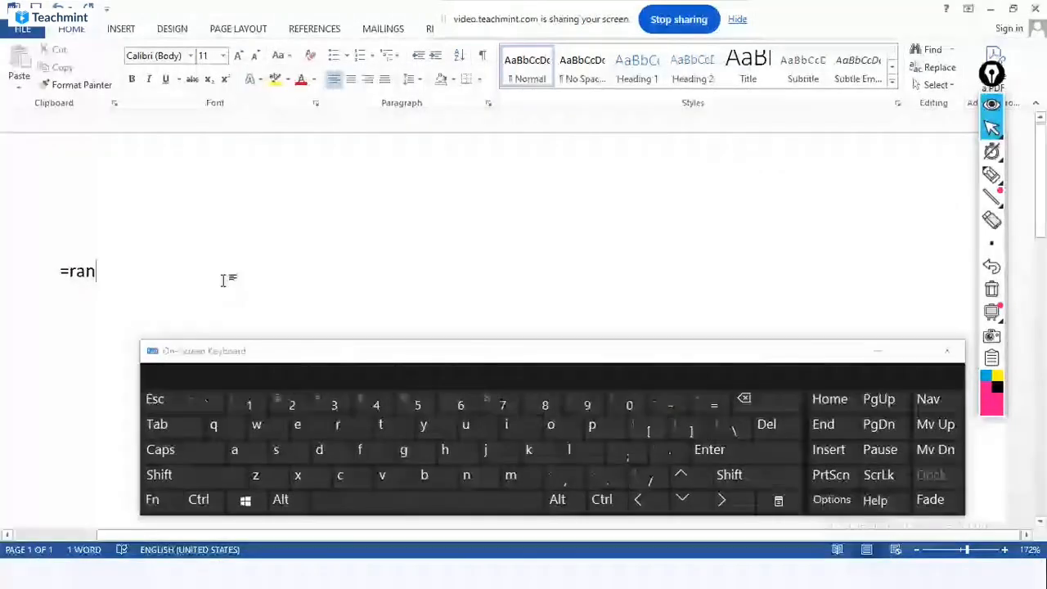
# Complete the formula as =rand() and generate the sample paragraphs
pyautogui.click(342, 457)
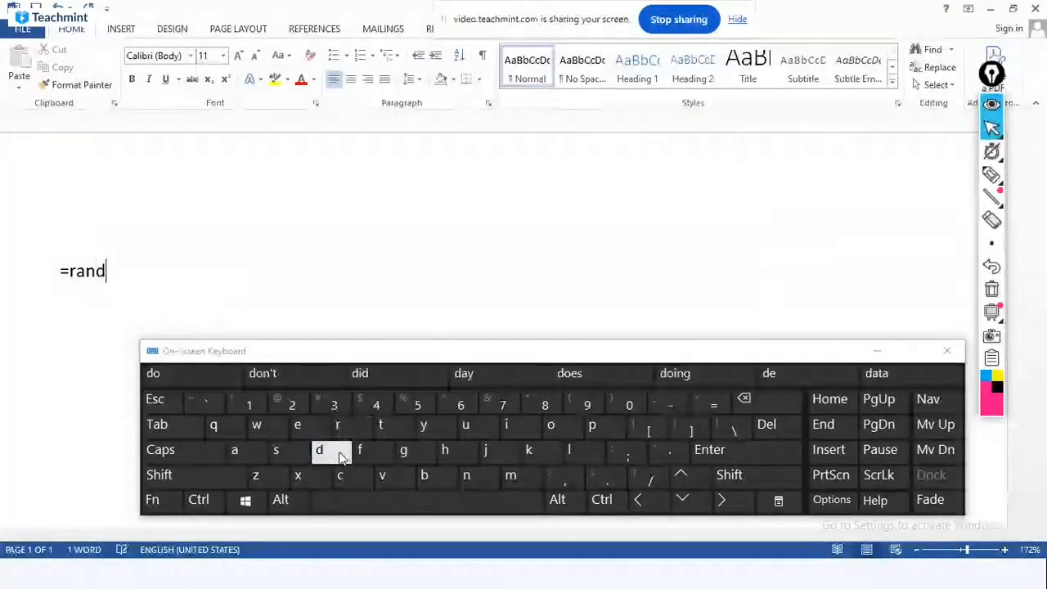
pyautogui.press('shift')
pyautogui.write('()')
pyautogui.press('Return')
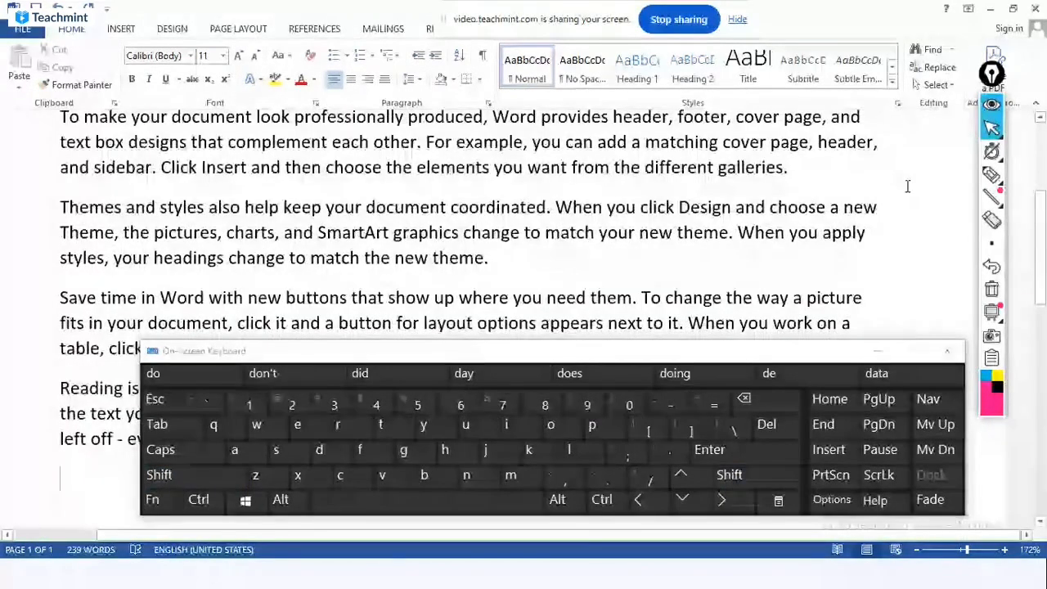
# Apply the Dropped style of Drop Cap to the first sample paragraph, starting "Video provides"
pyautogui.scroll(3, 908, 186)
pyautogui.moveTo(61, 245); pyautogui.dragTo(408, 305)
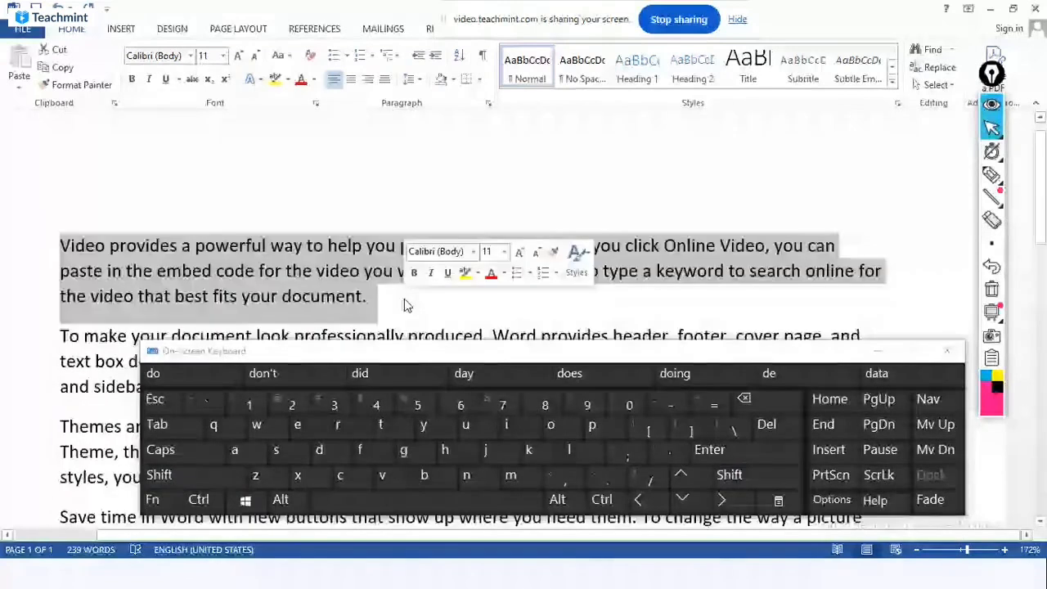
pyautogui.click(112, 30)
pyautogui.click(819, 85)
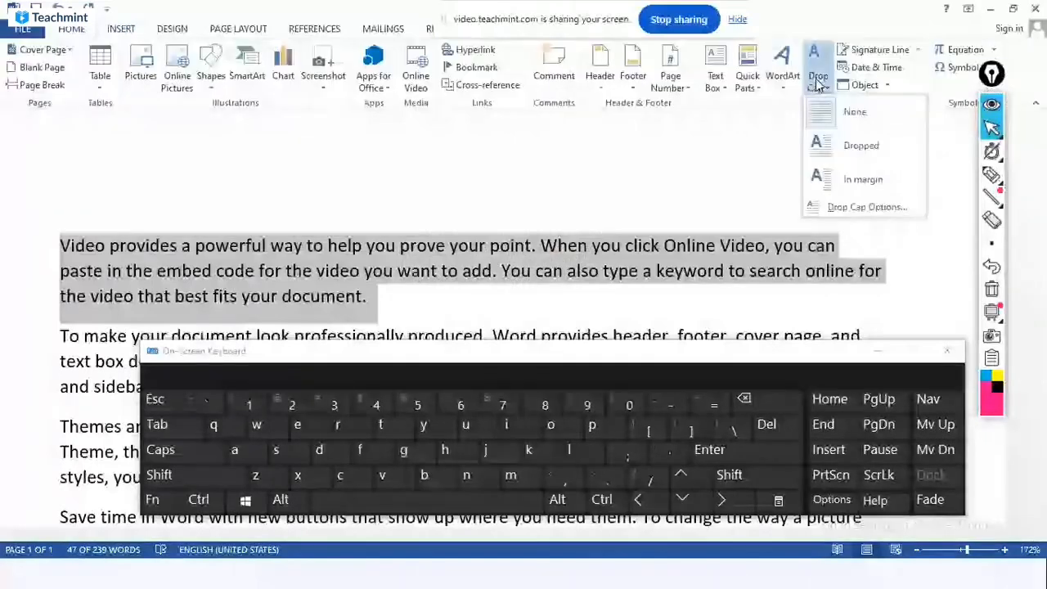
pyautogui.click(859, 145)
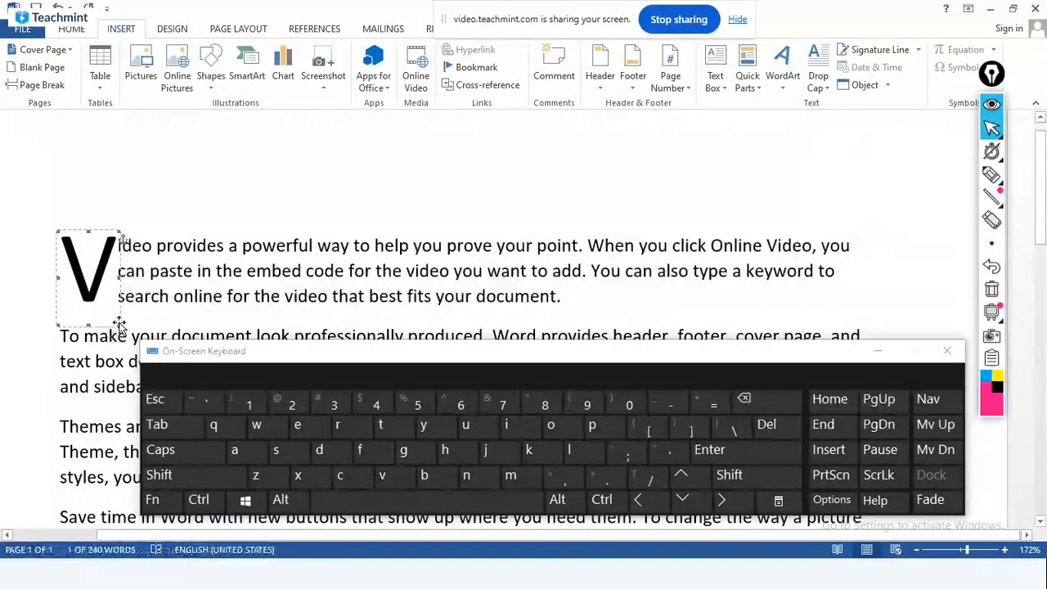
# Enlarge the dropped letter V until it spans the first two paragraphs, and minimize the On-Screen Keyboard
pyautogui.moveTo(120, 324); pyautogui.dragTo(135, 405)
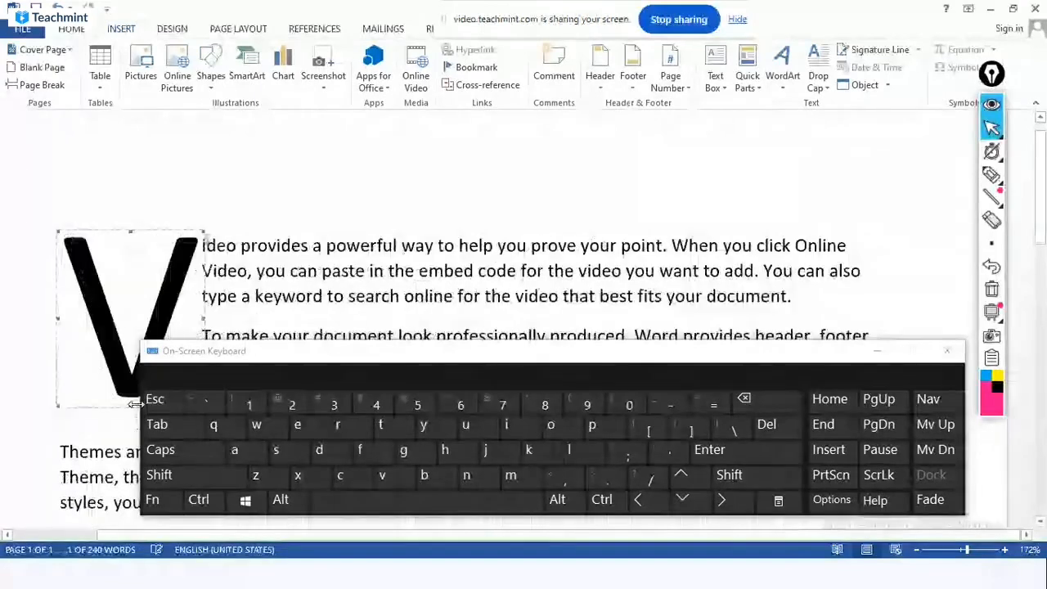
pyautogui.click(877, 351)
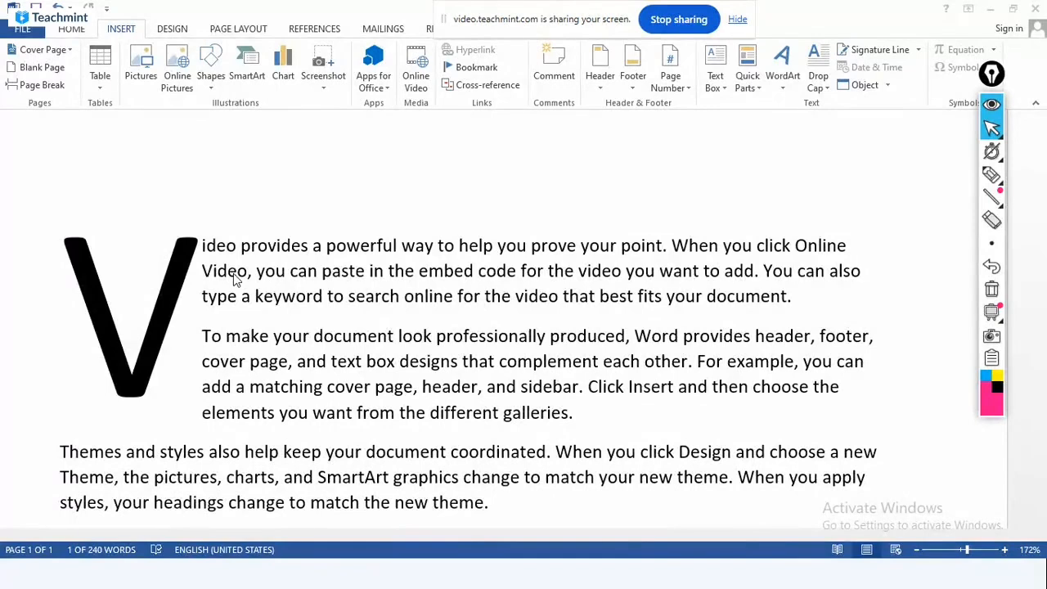
# Undo the enlargement of the letter V and the drop cap on the first paragraph
pyautogui.click(310, 318)
pyautogui.hotkey('ctrl', 'z')
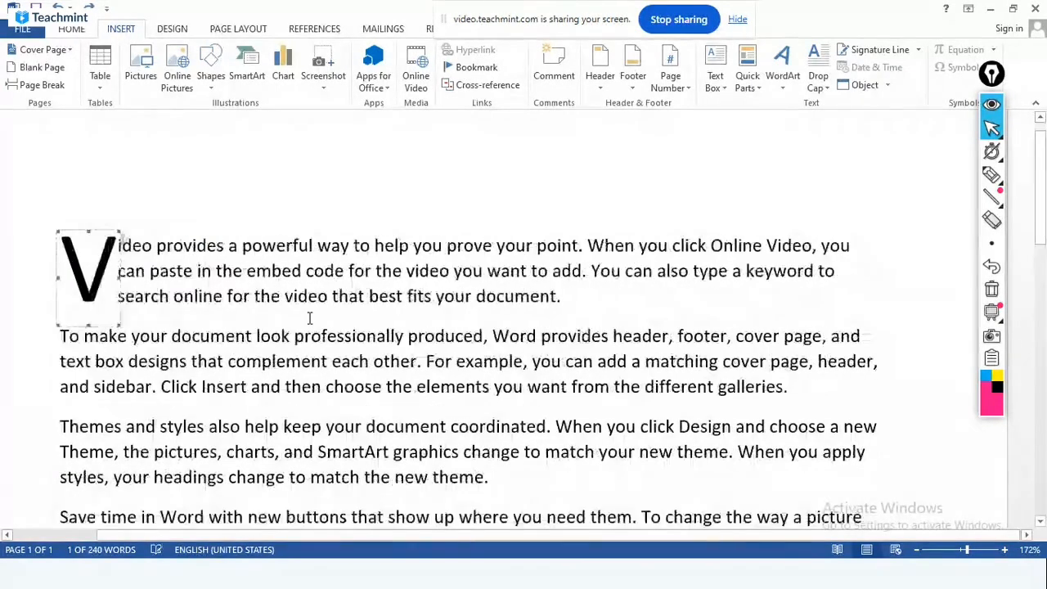
pyautogui.tripleClick(310, 316)
pyautogui.click(252, 297)
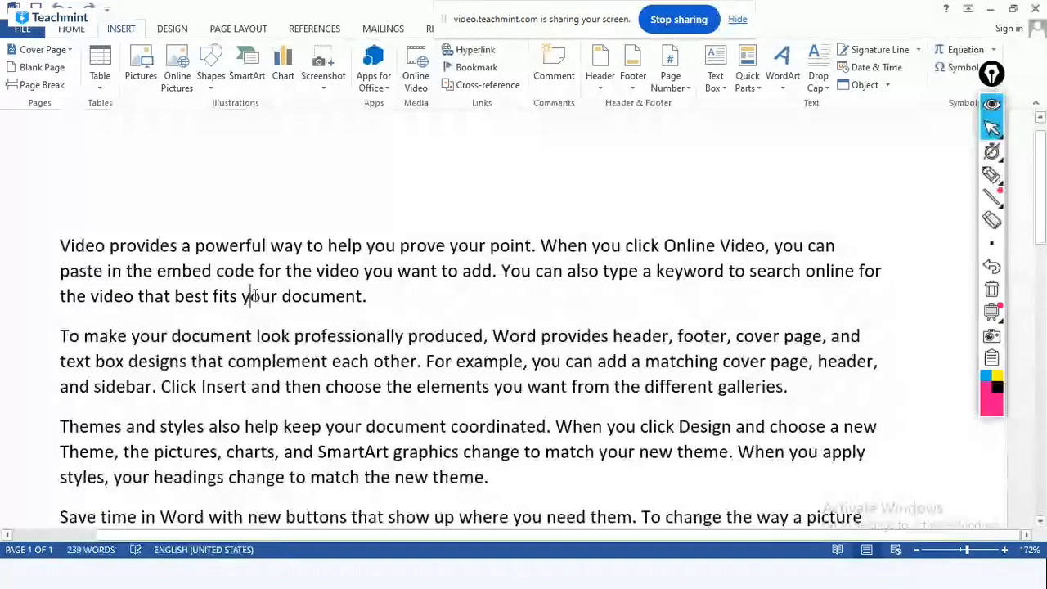
# Select the whole first paragraph again and give it a Drop Cap in the Dropped style
pyautogui.moveTo(71, 248); pyautogui.dragTo(62, 250)
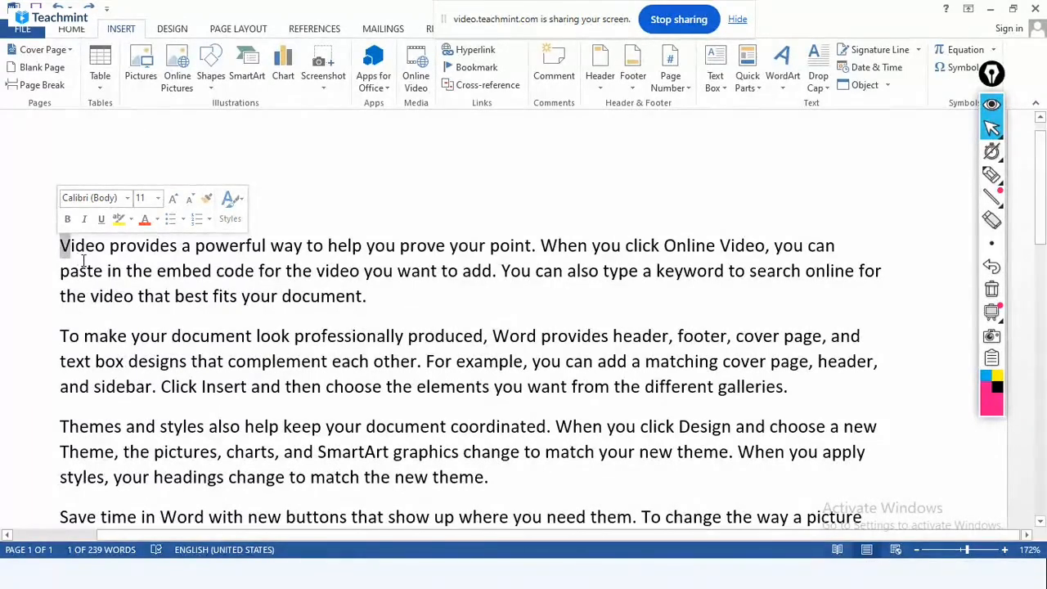
pyautogui.moveTo(65, 245); pyautogui.dragTo(375, 296)
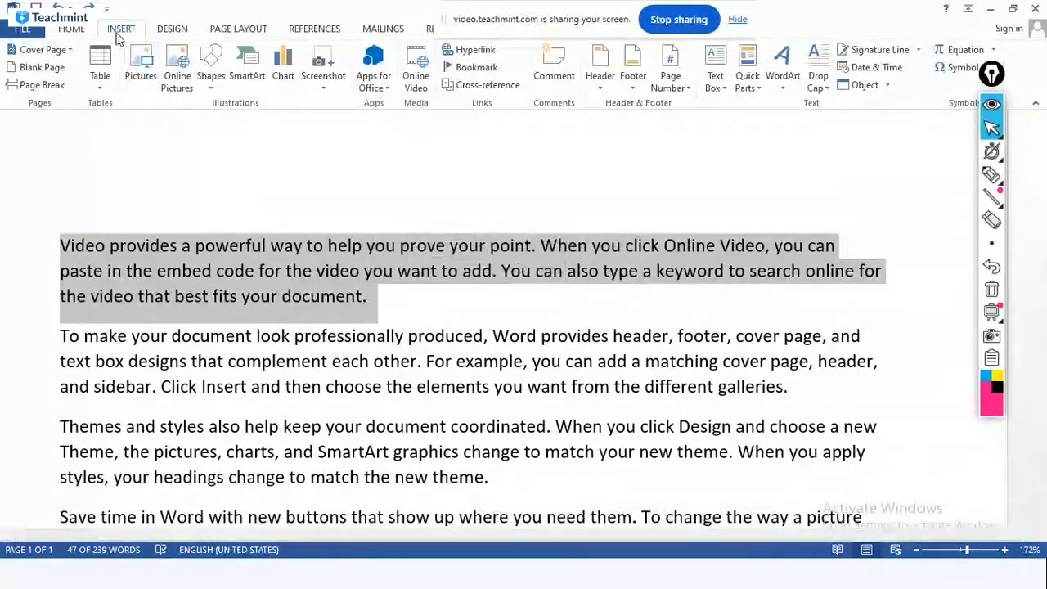
pyautogui.click(819, 93)
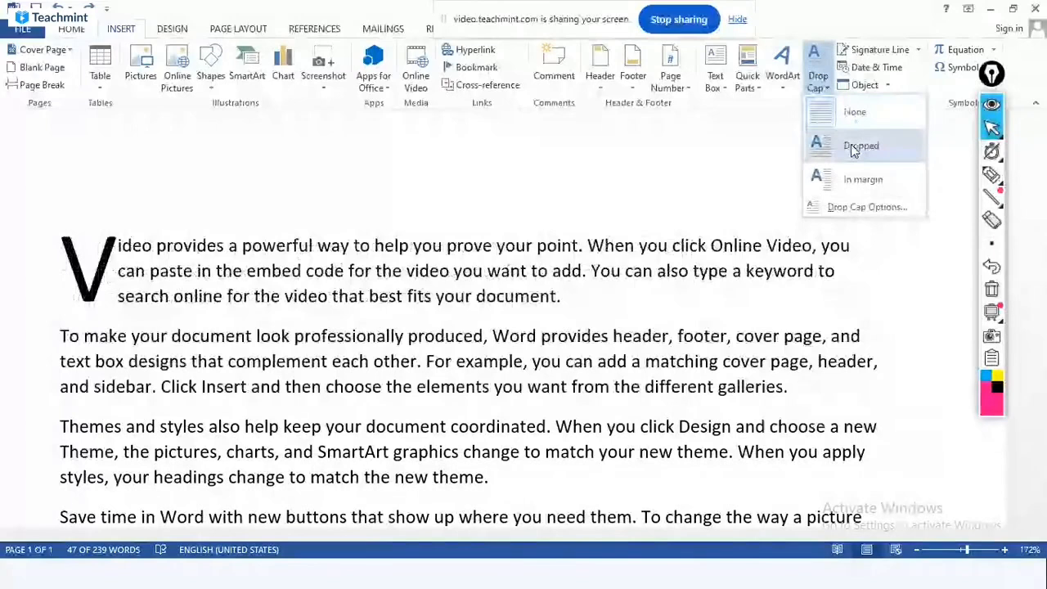
pyautogui.click(851, 146)
pyautogui.click(140, 252)
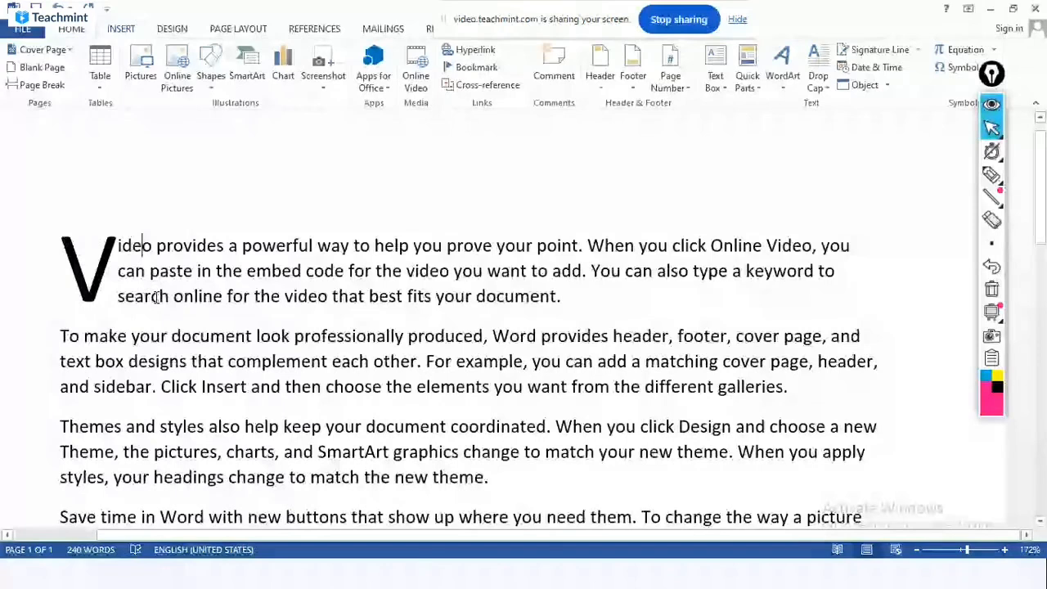
# Apply a Dropped drop cap to the second paragraph, starting "To make your document"
pyautogui.click(57, 334)
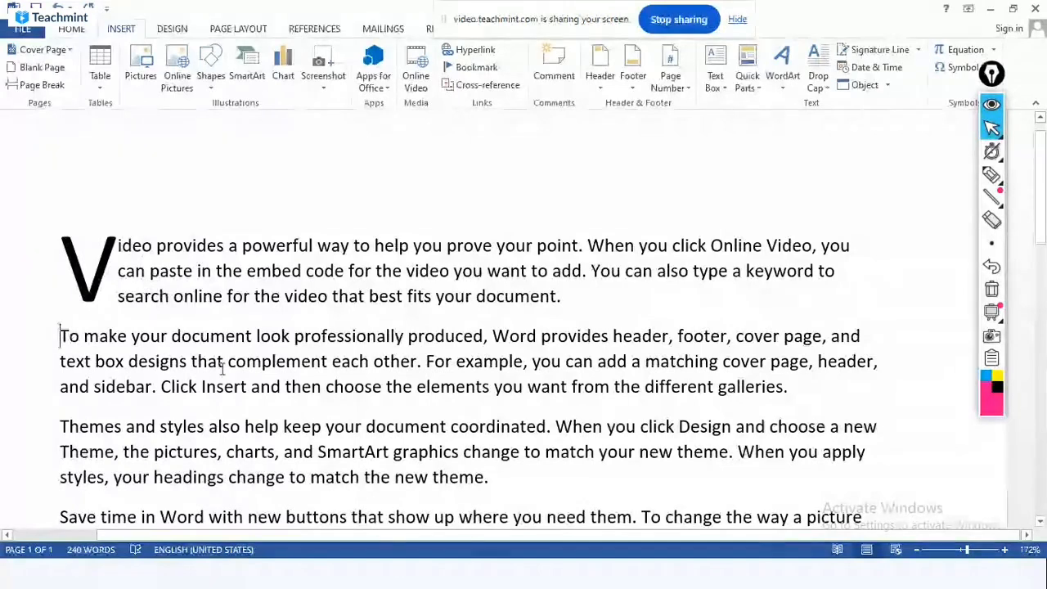
pyautogui.moveTo(62, 335); pyautogui.dragTo(507, 396)
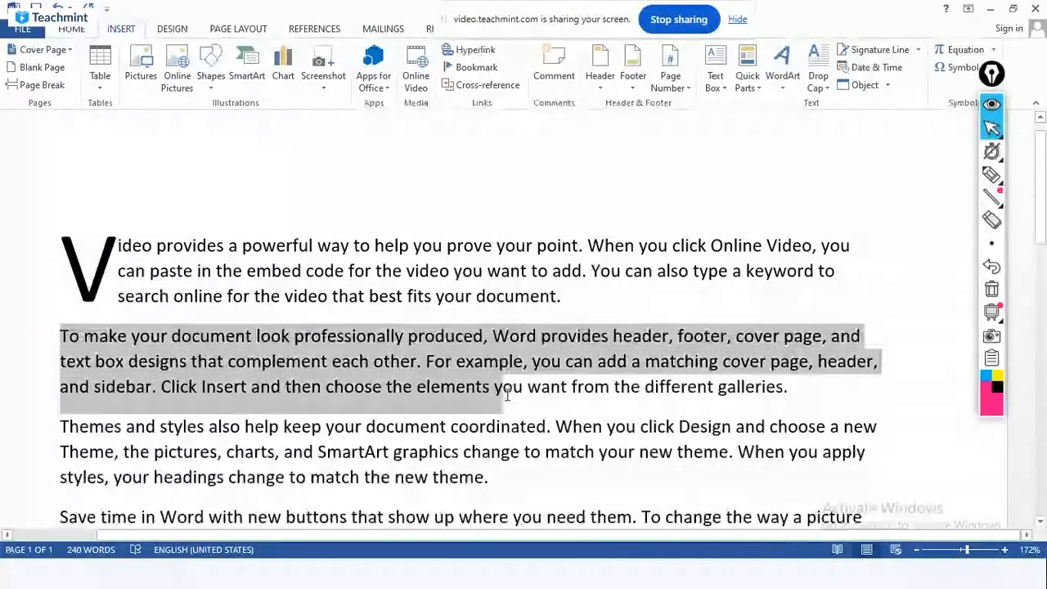
pyautogui.click(818, 80)
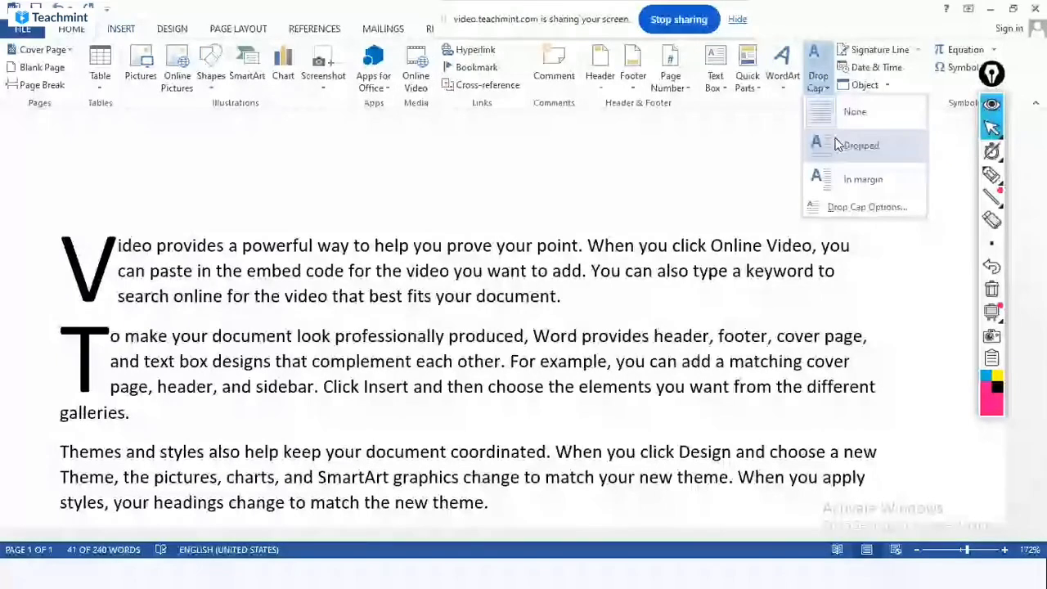
pyautogui.click(838, 145)
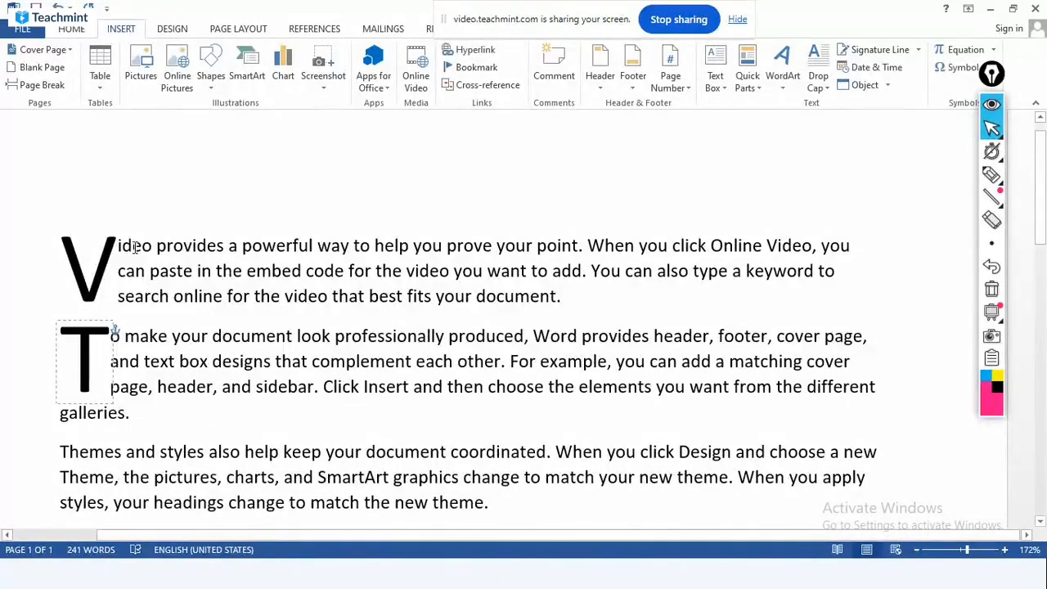
# Apply the white-filled, orange-outlined text effect to the first paragraph's text from "ideo provides" through "You can also"
pyautogui.moveTo(137, 246); pyautogui.dragTo(693, 273)
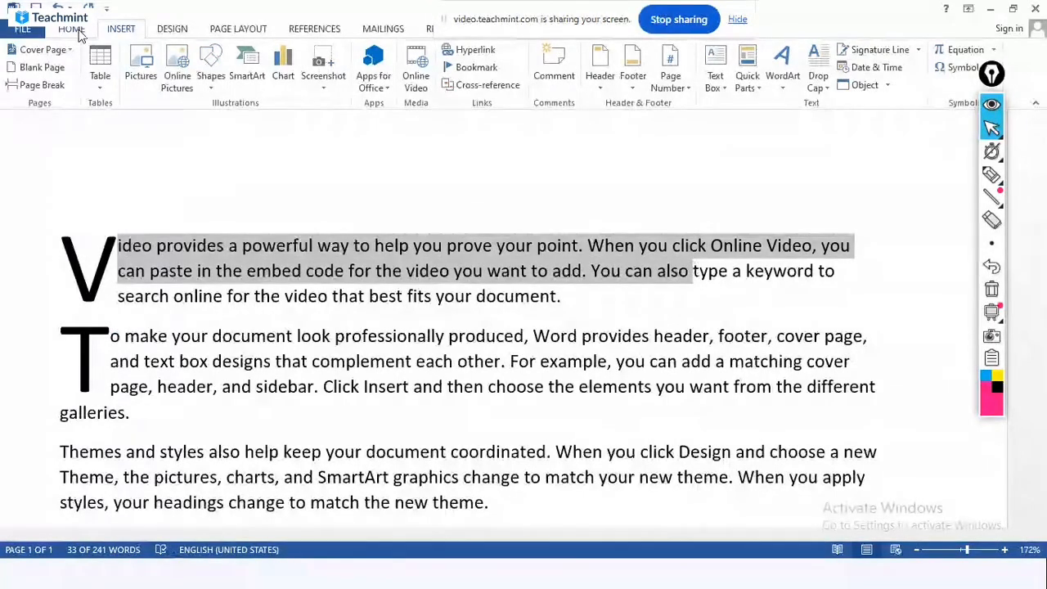
pyautogui.click(72, 30)
pyautogui.click(256, 79)
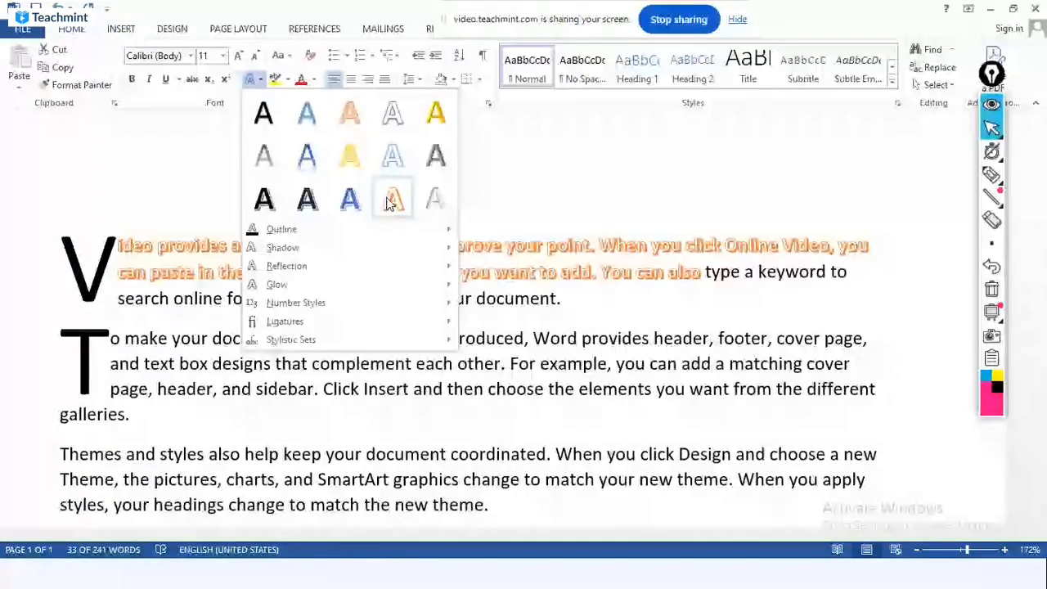
pyautogui.click(390, 205)
pyautogui.moveTo(120, 246); pyautogui.dragTo(374, 450)
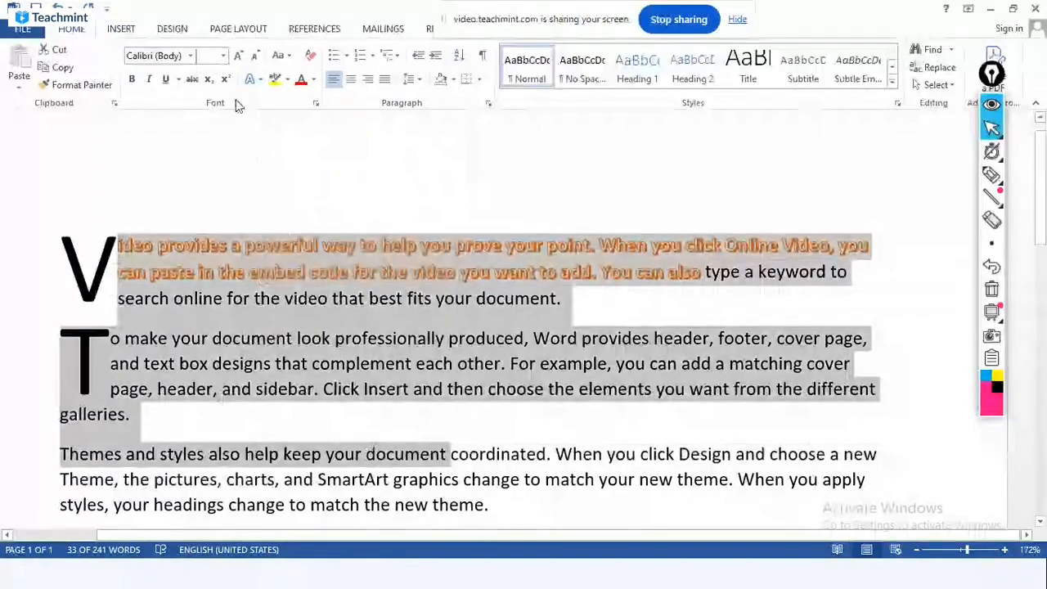
pyautogui.click(254, 79)
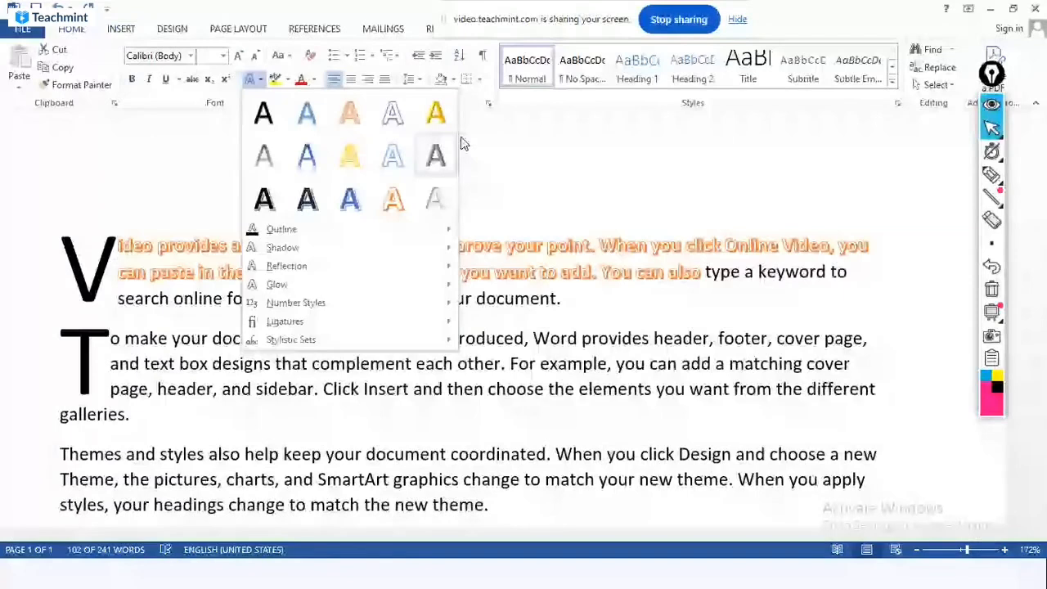
pyautogui.click(111, 344)
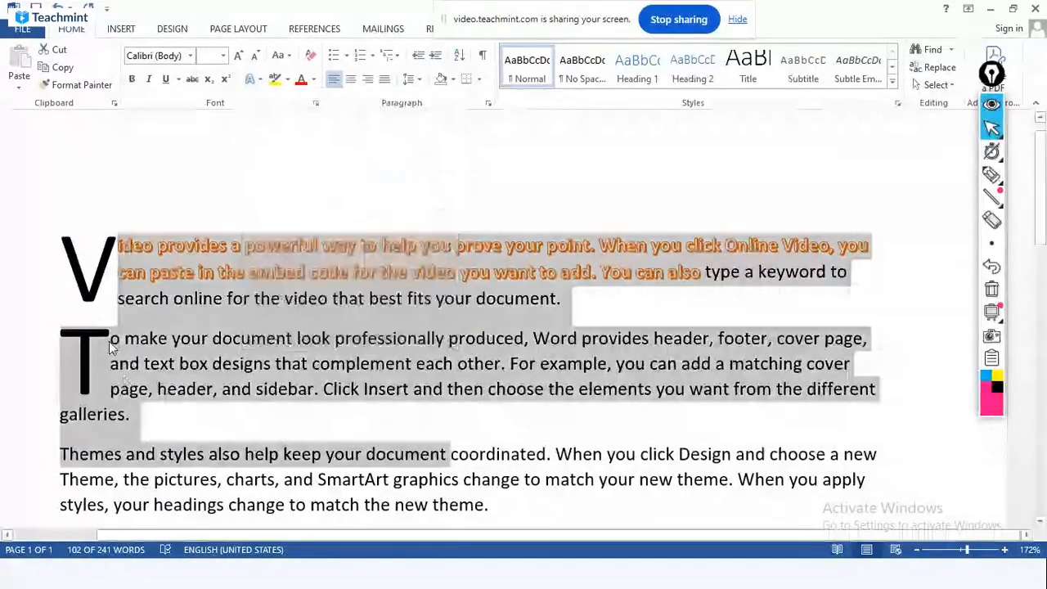
pyautogui.click(65, 337)
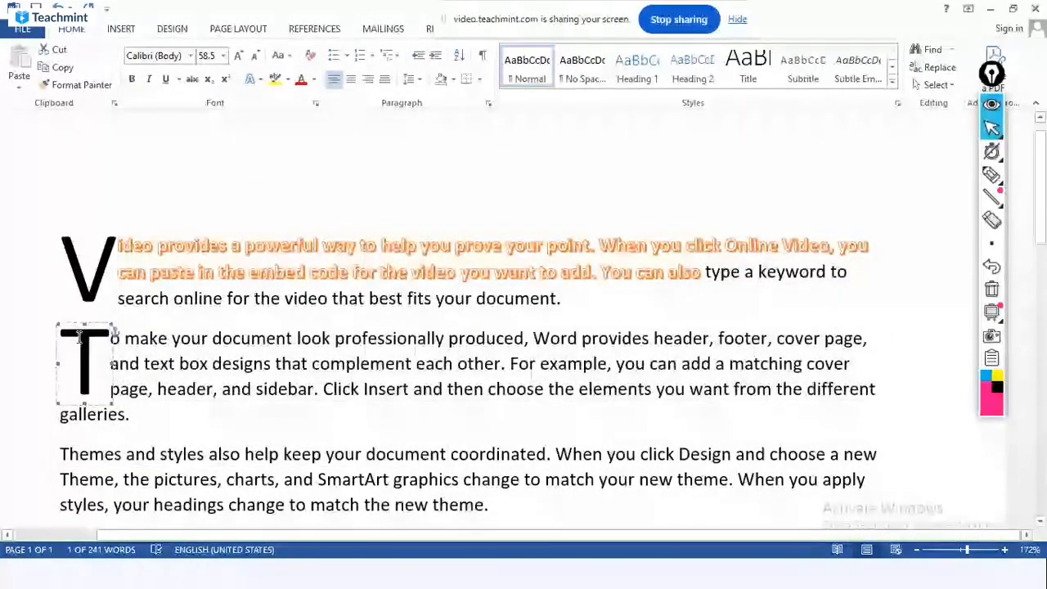
# Apply the blue-outlined text effect from "make your document" in the second paragraph through "Themes and styles also help keep"
pyautogui.click(145, 363)
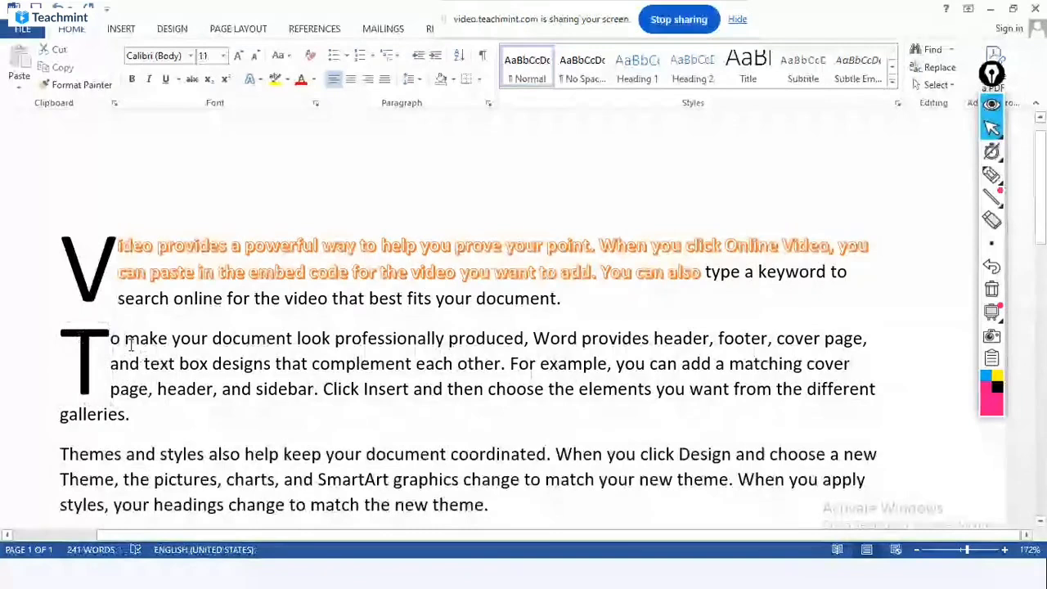
pyautogui.click(250, 79)
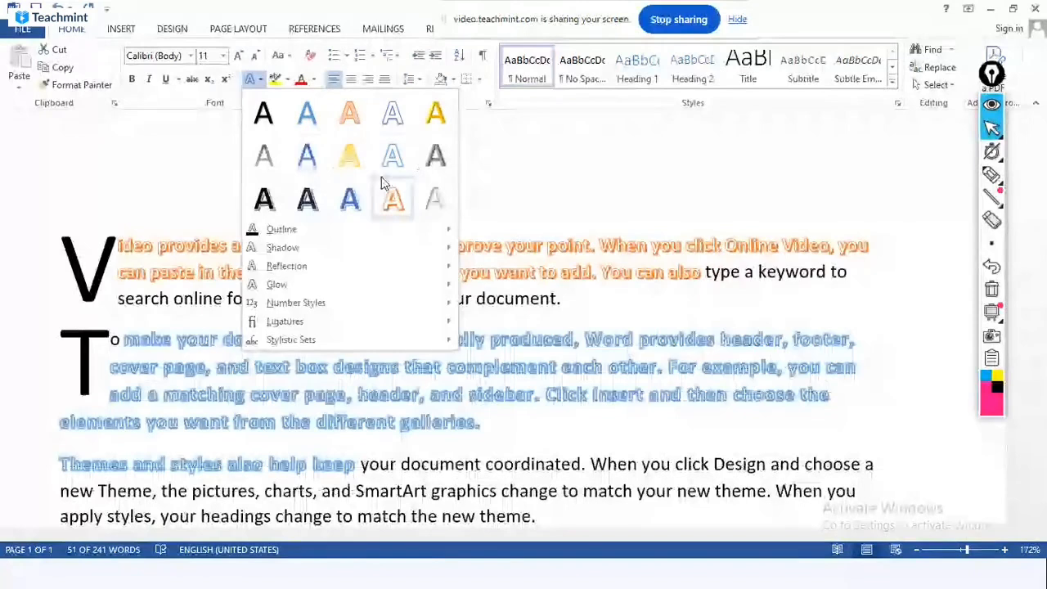
pyautogui.press('Escape')
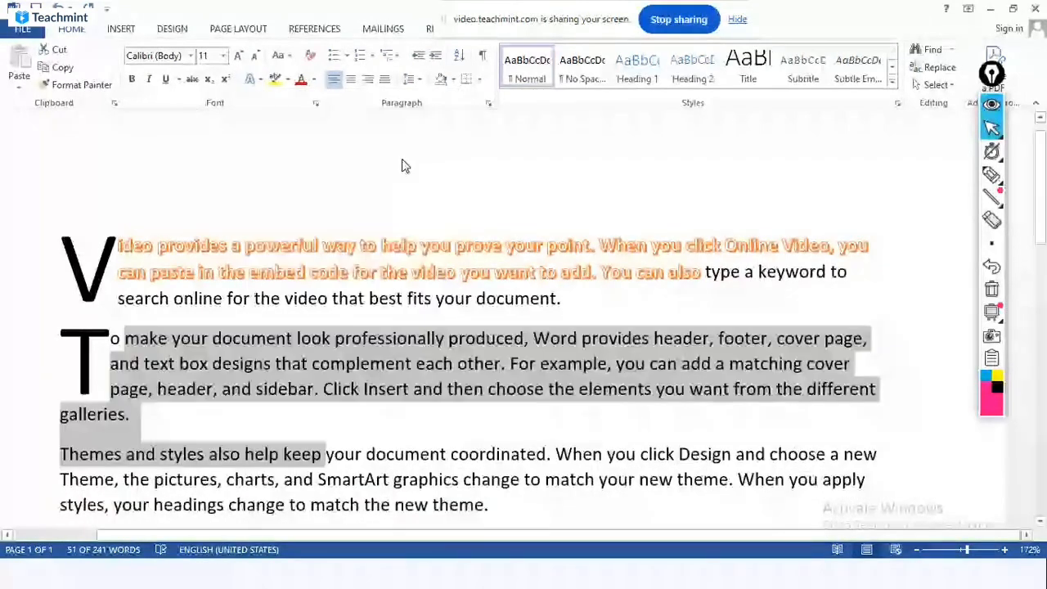
pyautogui.click(251, 394)
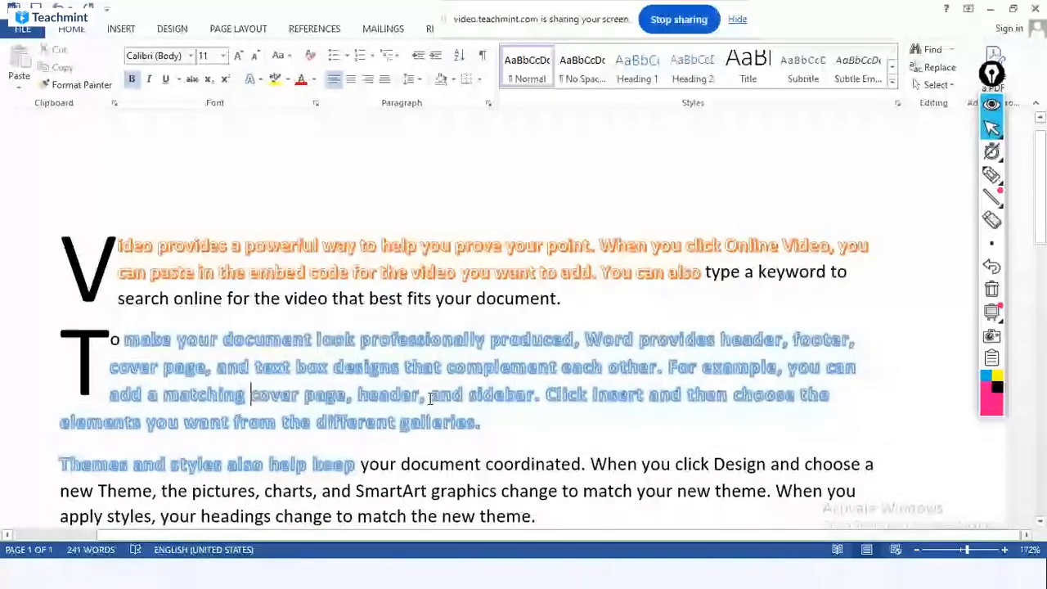
# Enlarge the text from "powerful way" in the first paragraph through the end of the second paragraph to 14 pt
pyautogui.moveTo(487, 422); pyautogui.dragTo(258, 248)
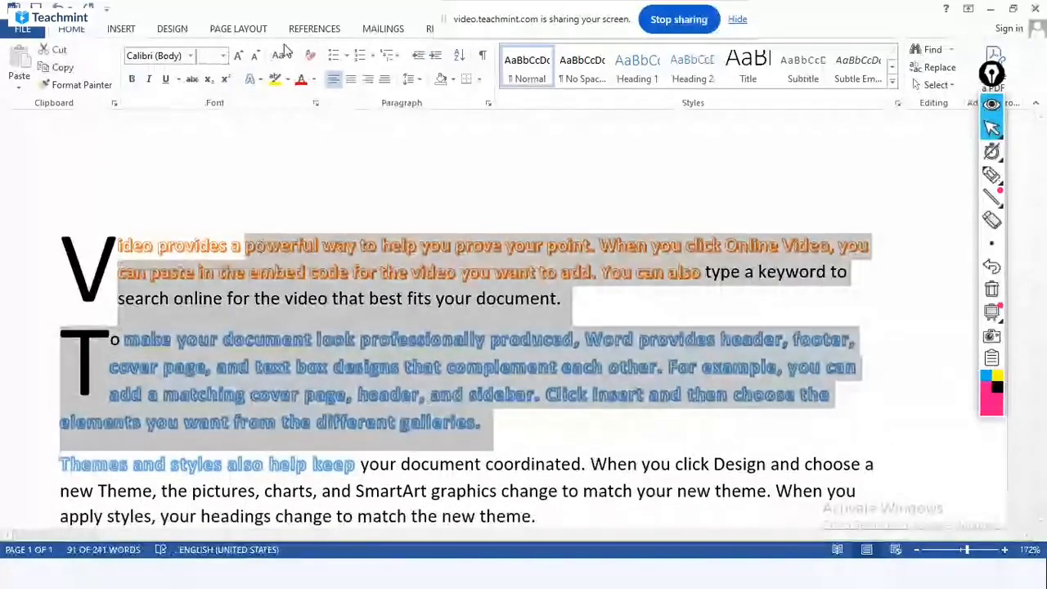
pyautogui.click(238, 57)
pyautogui.click(384, 321)
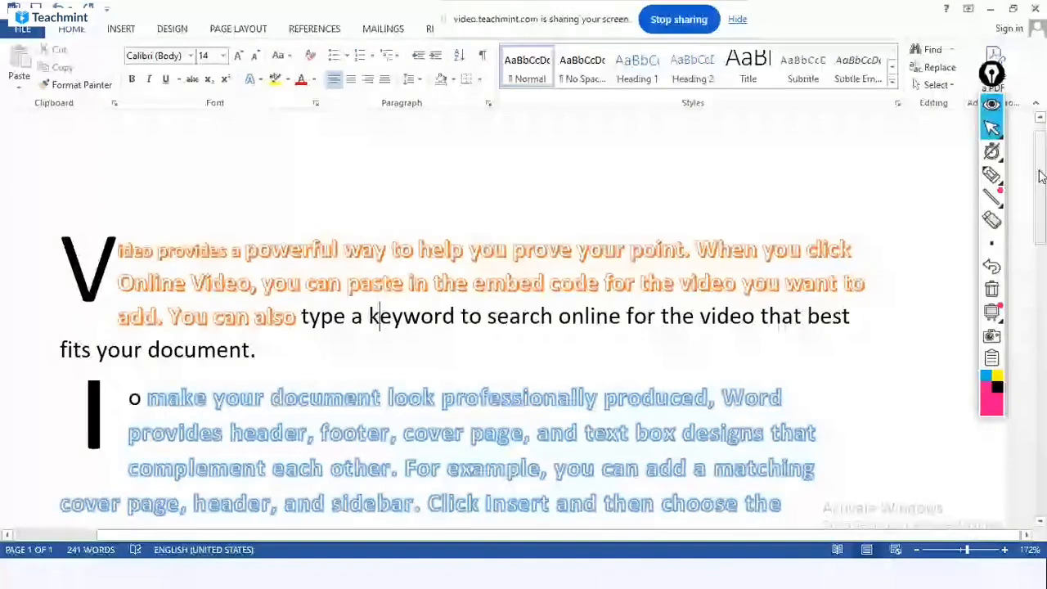
# Try clearing all formatting from the first two paragraphs, and undo the clearing
pyautogui.moveTo(1042, 176); pyautogui.dragTo(1044, 197)
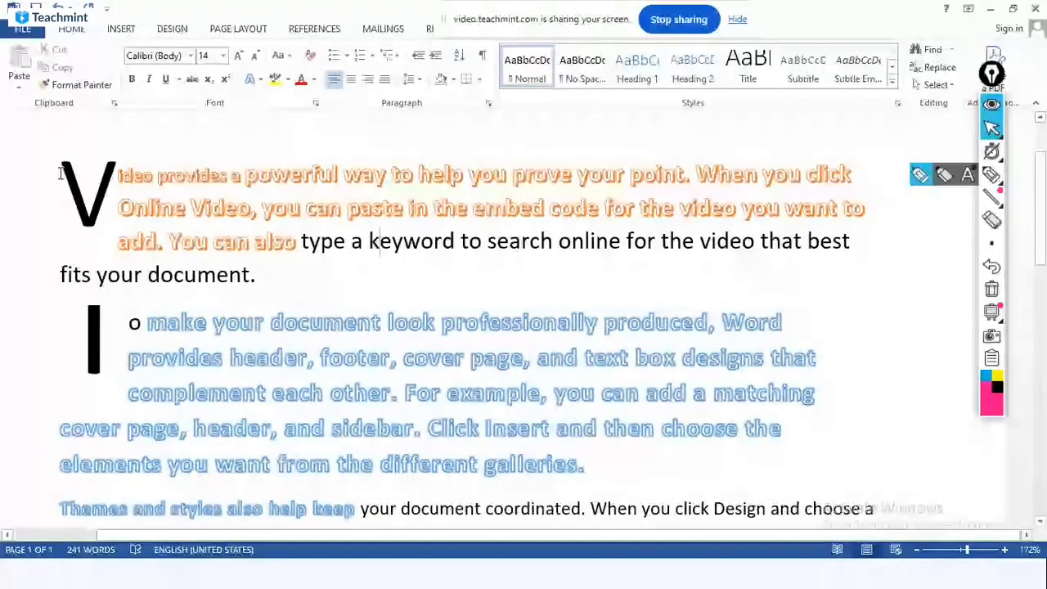
pyautogui.click(186, 175)
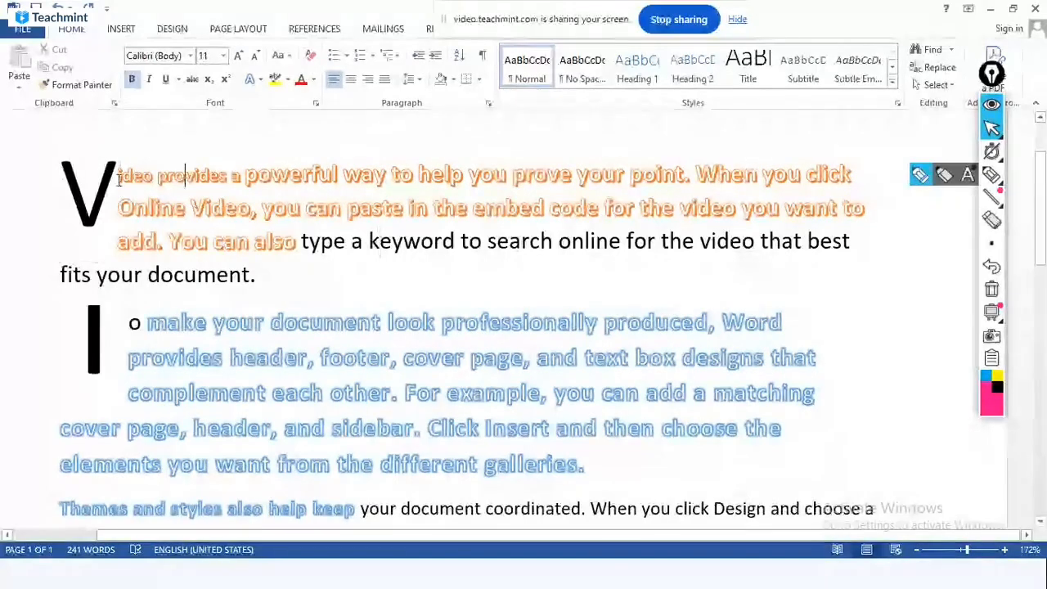
pyautogui.click(48, 184)
pyautogui.click(153, 175)
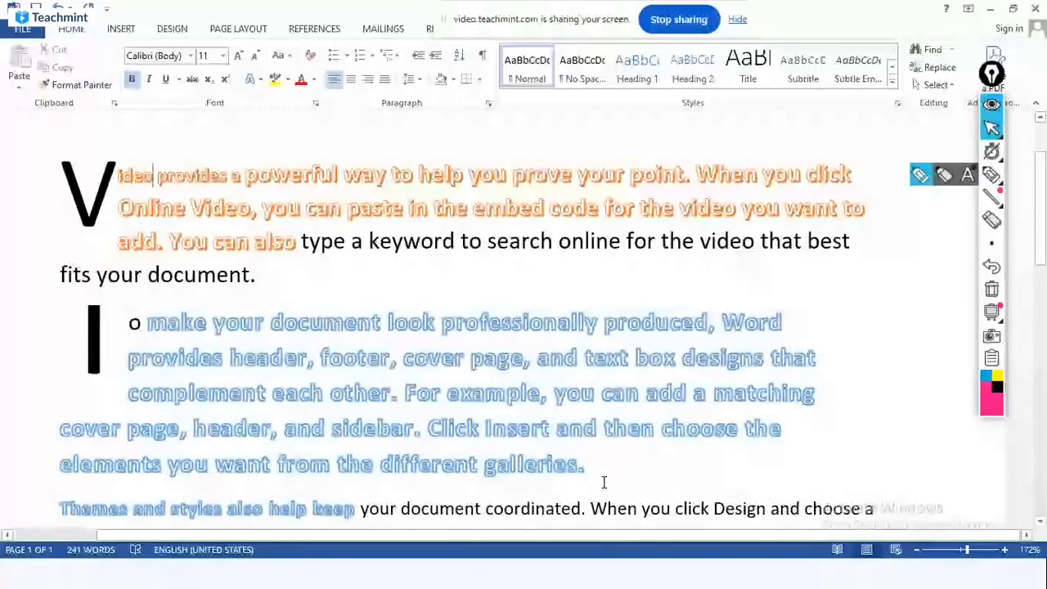
pyautogui.moveTo(604, 482); pyautogui.dragTo(107, 155)
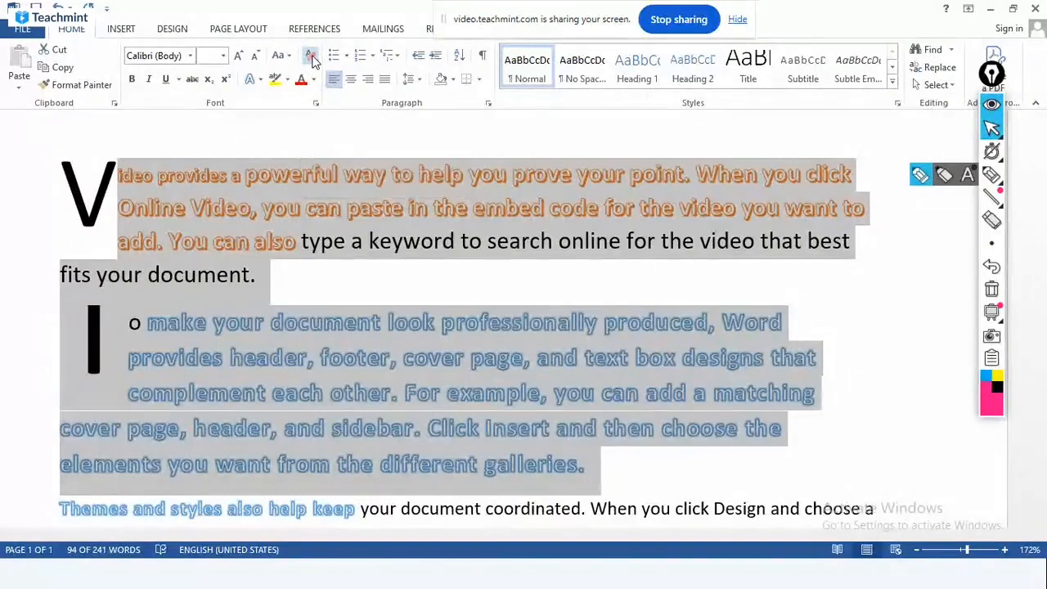
pyautogui.click(312, 58)
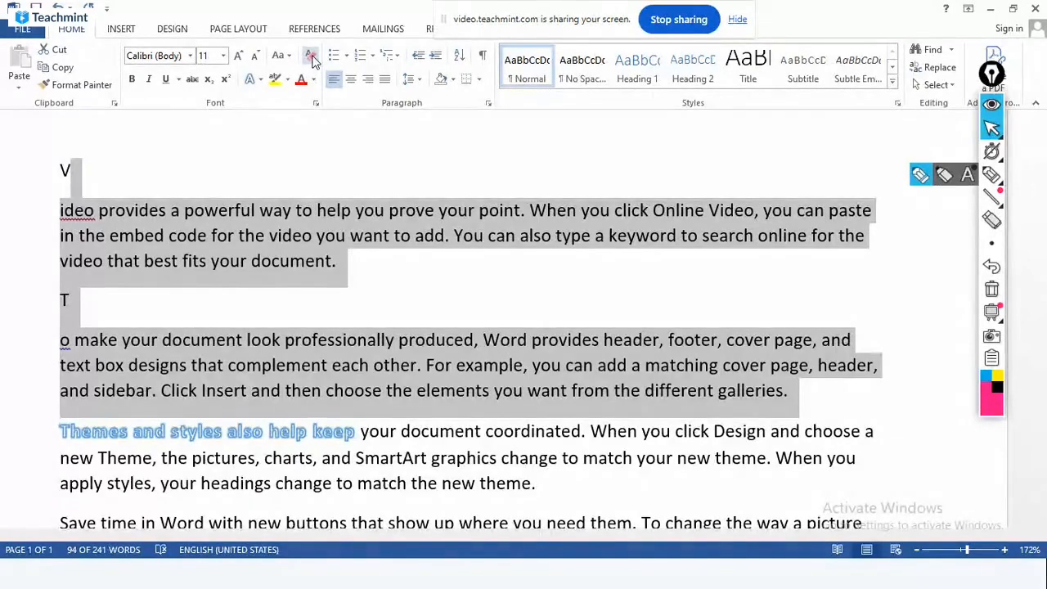
pyautogui.hotkey('ctrl', 'z')
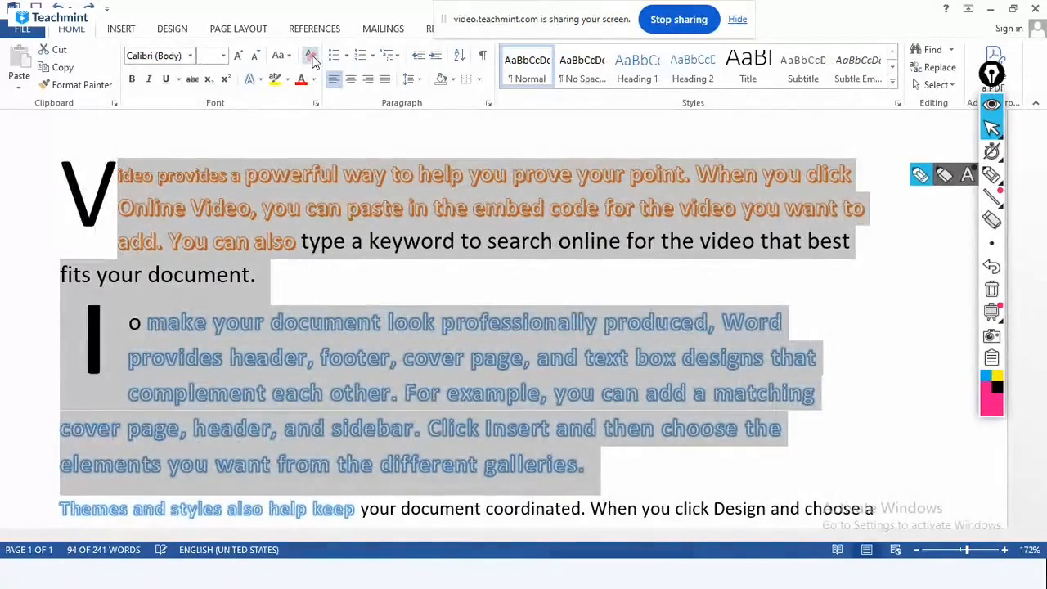
# Switch to the PowerPoint slide that explains Drop Cap
pyautogui.click(994, 79)
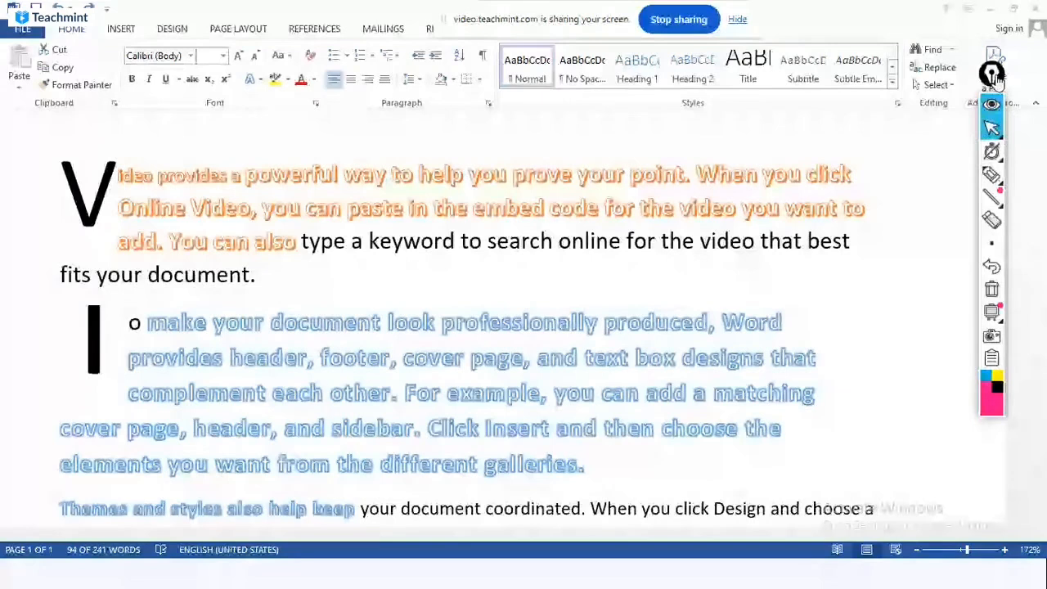
pyautogui.click(586, 476)
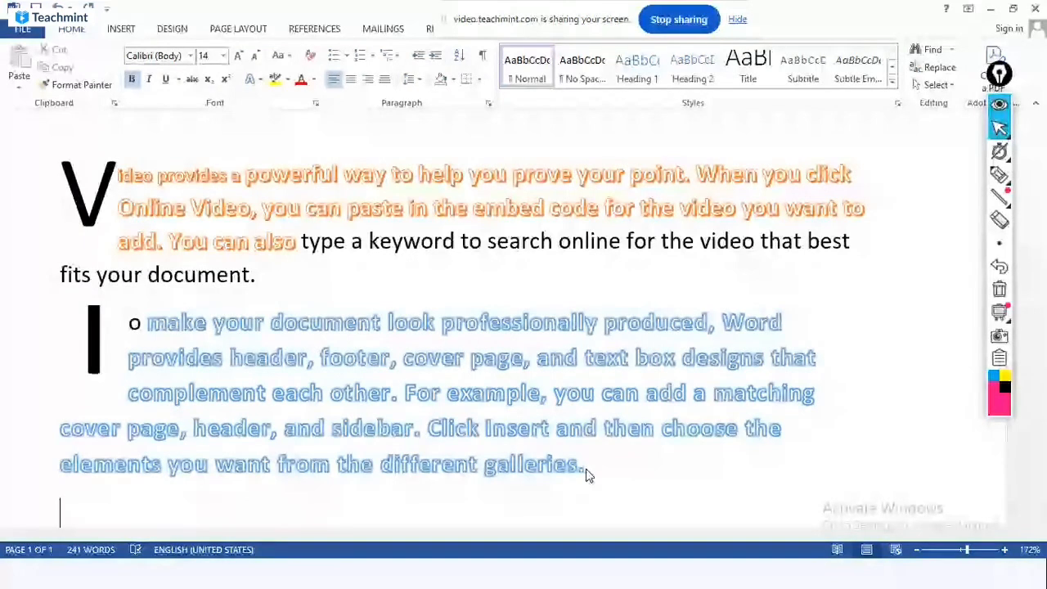
pyautogui.scroll(-5, 586, 469)
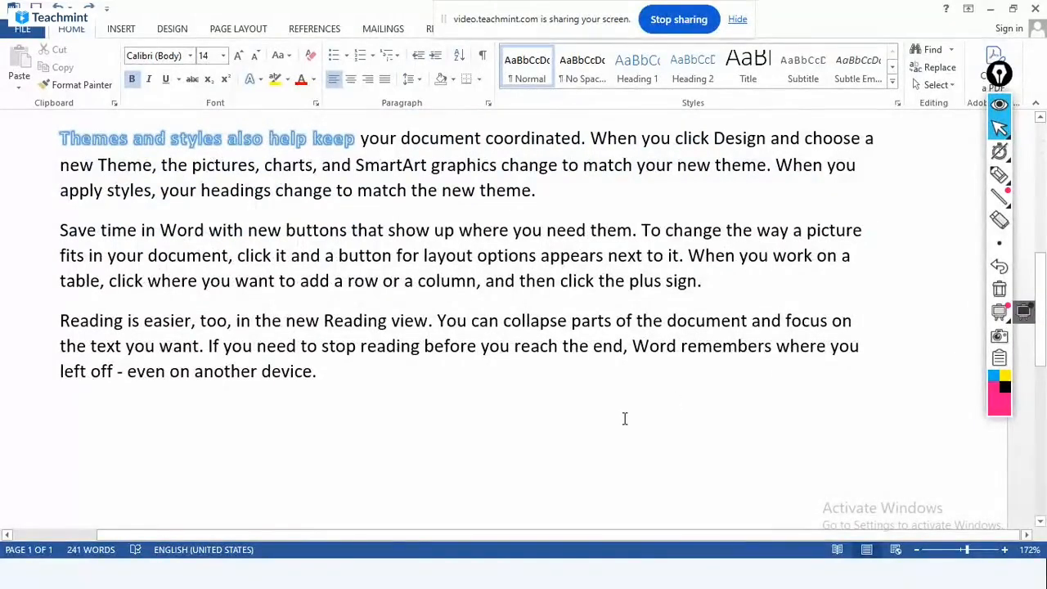
pyautogui.press('super')
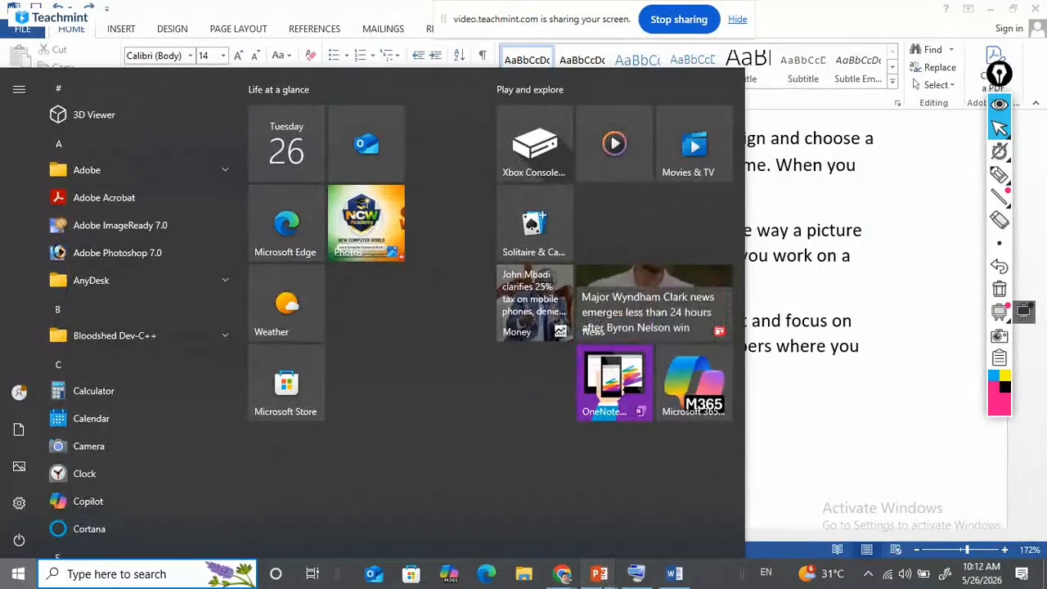
pyautogui.click(708, 511)
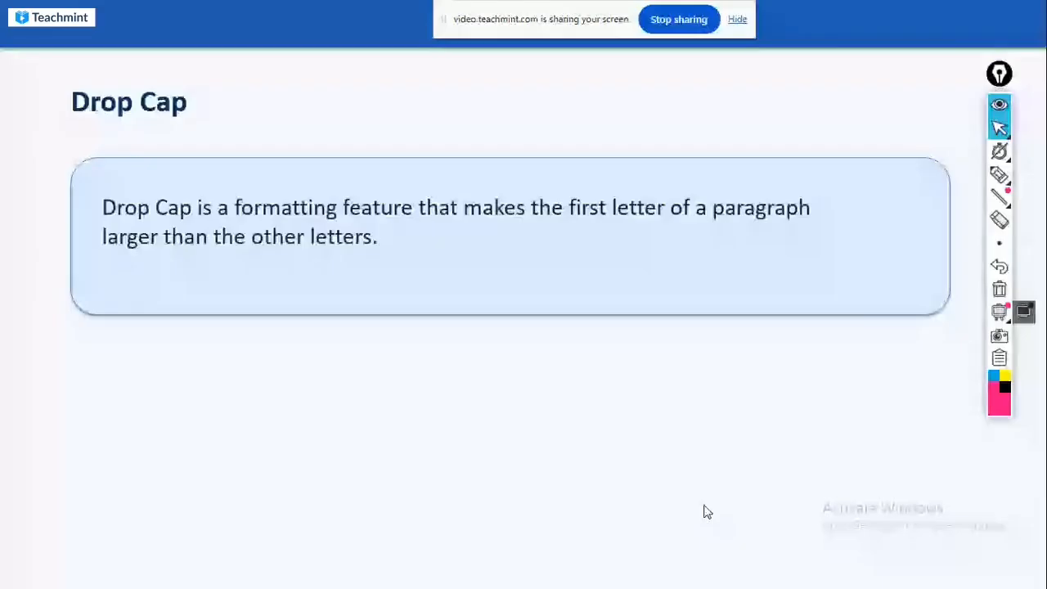
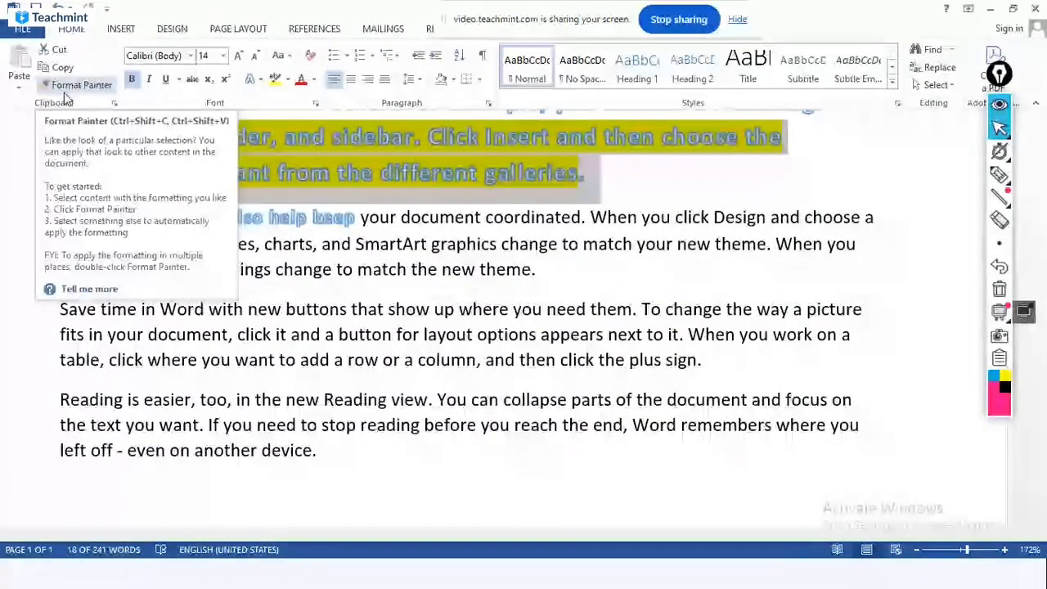
# Copy the selected yellow-highlighted formatting with Format Painter onto the "Save time in Word" paragraph, leaving out the words "plus sign"
pyautogui.click(68, 88)
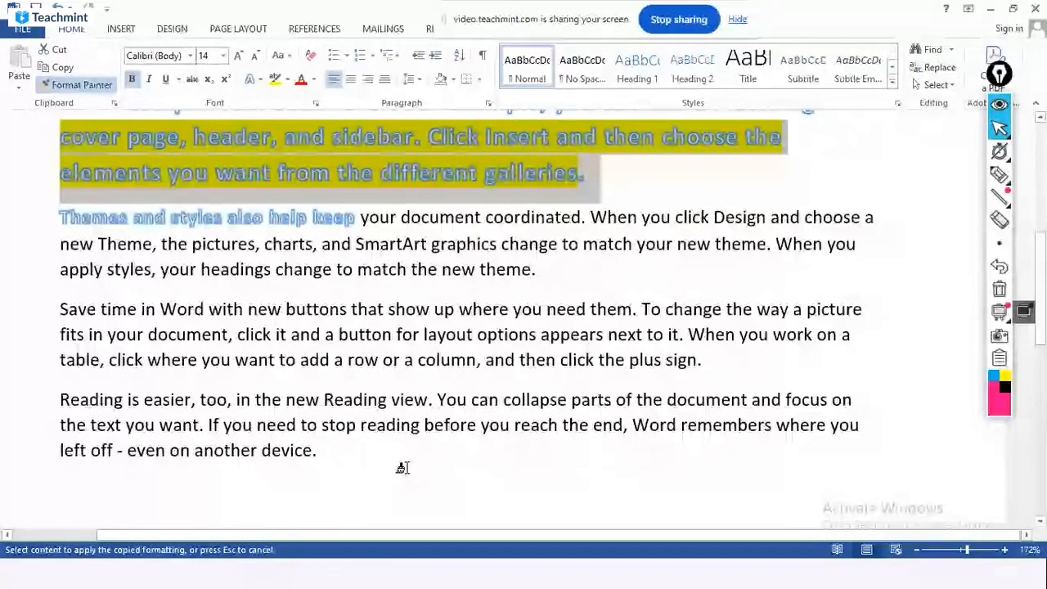
pyautogui.moveTo(59, 306); pyautogui.dragTo(607, 368)
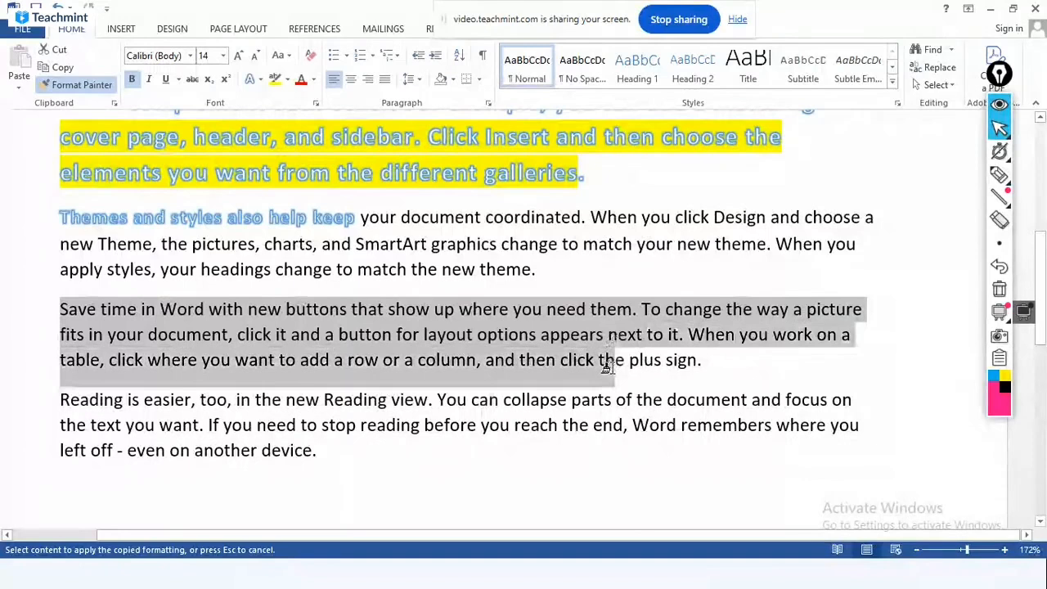
pyautogui.moveTo(607, 367); pyautogui.dragTo(607, 368)
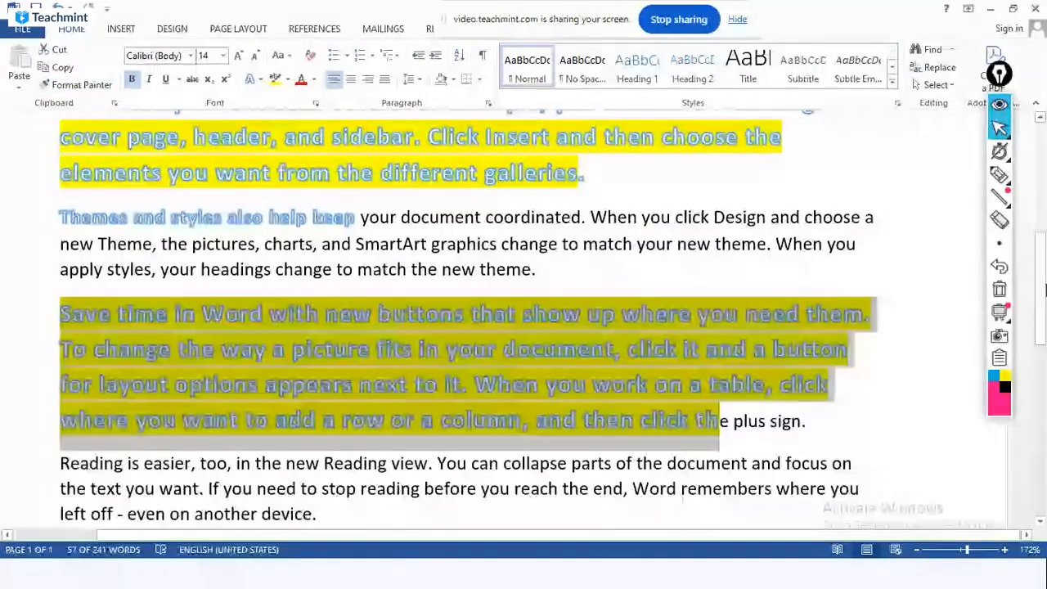
# Try copying the "Save time in Word" paragraph's formatting onto the "Reading is easier" paragraph with Format Painter, and undo it
pyautogui.scroll(-3, 62, 339)
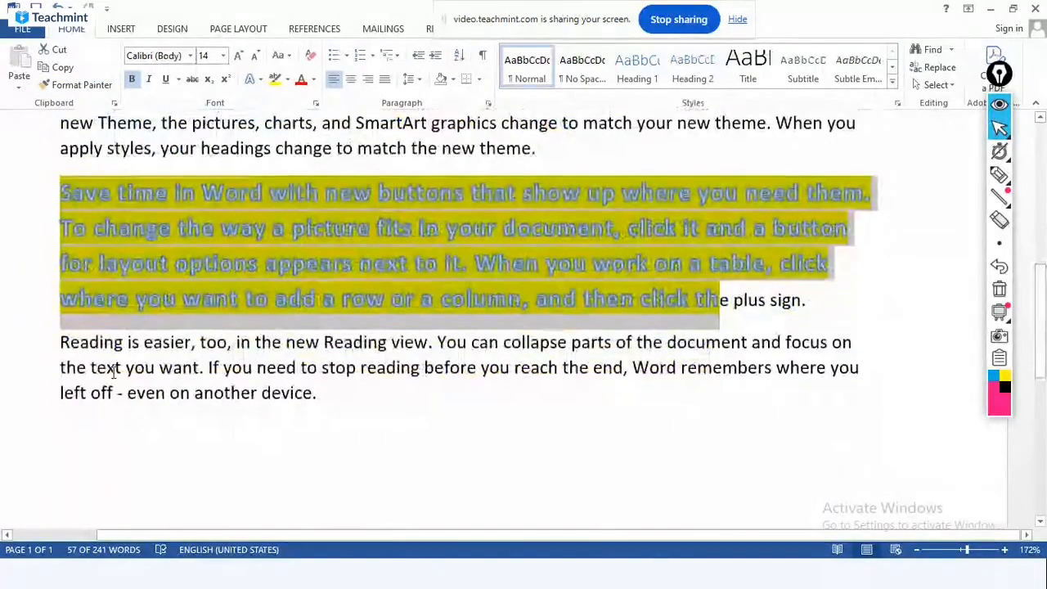
pyautogui.moveTo(61, 340); pyautogui.dragTo(122, 347)
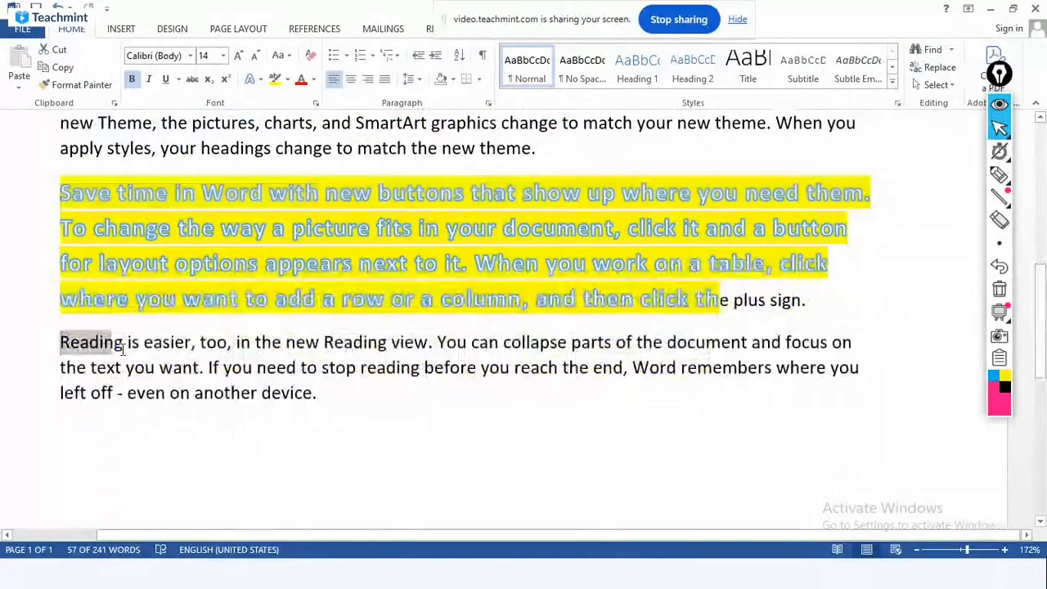
pyautogui.click(123, 343)
pyautogui.click(60, 192)
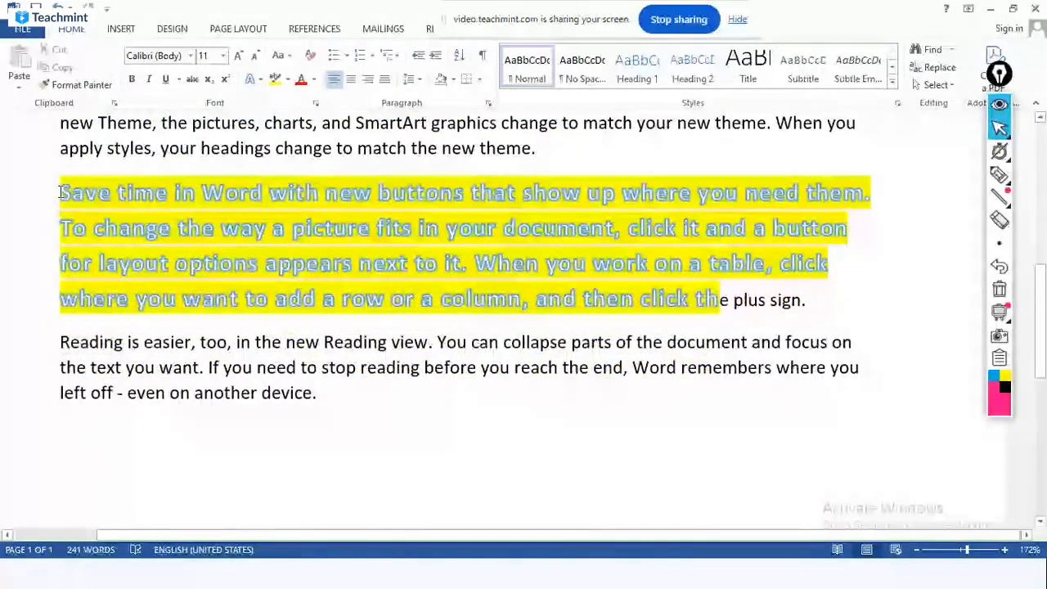
pyautogui.moveTo(60, 192); pyautogui.dragTo(374, 229)
pyautogui.click(79, 84)
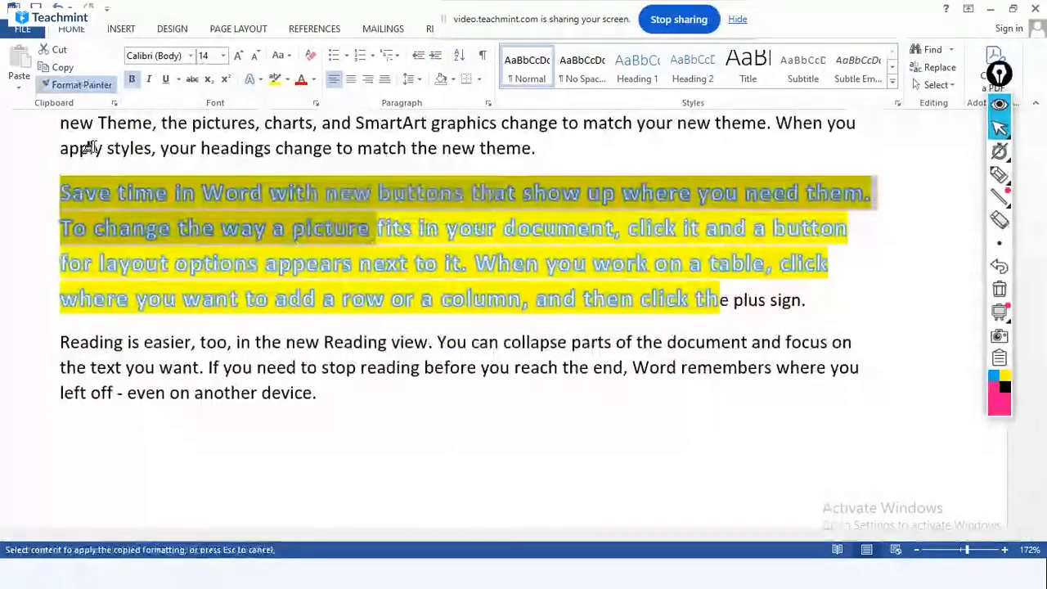
pyautogui.moveTo(61, 337); pyautogui.dragTo(370, 414)
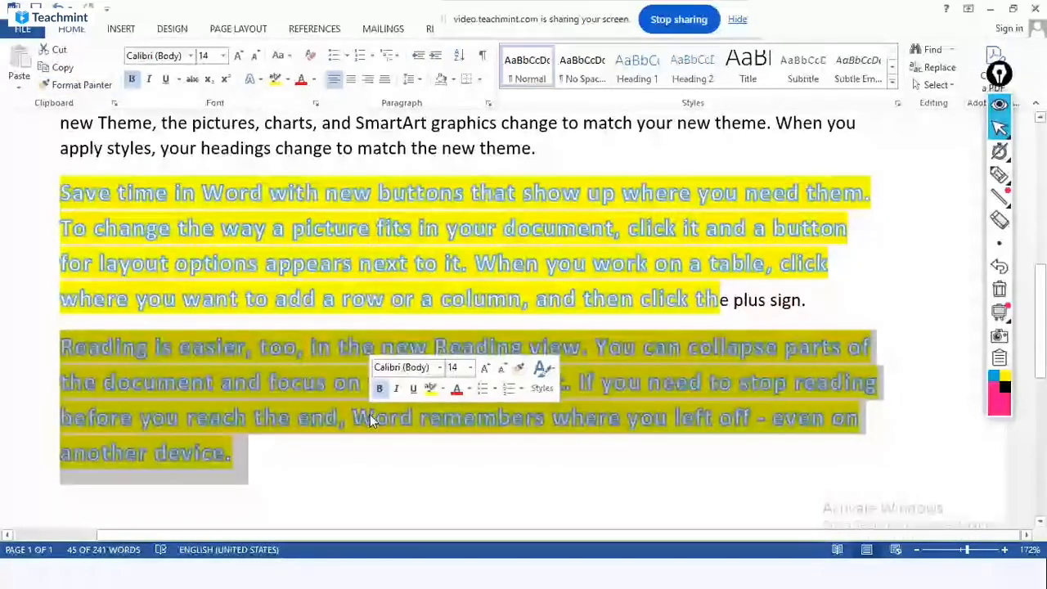
pyautogui.hotkey('ctrl', 'z')
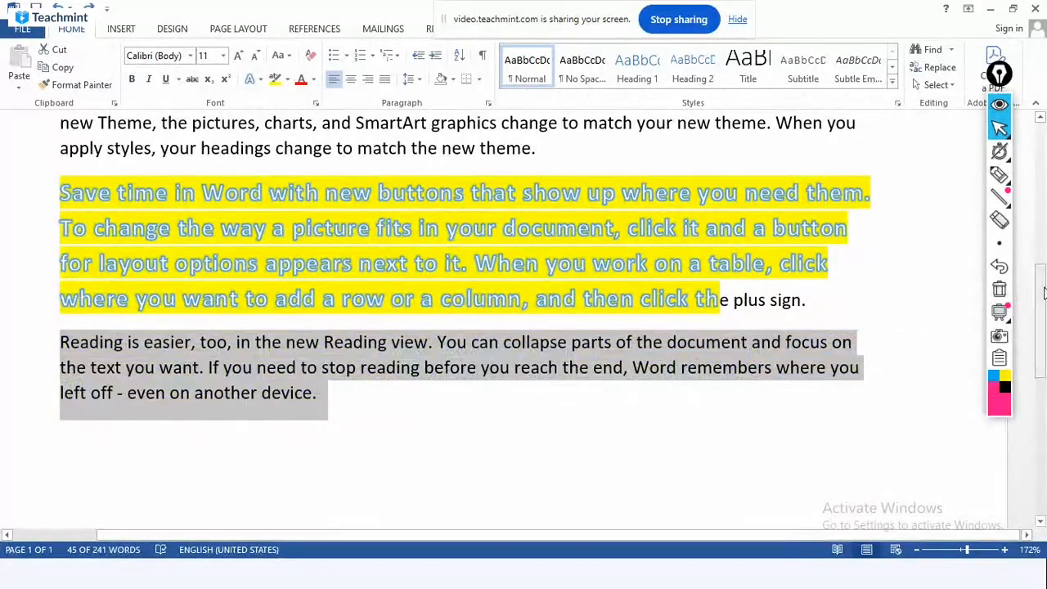
# Highlight the first paragraph's text from "provides a powerful way" through "type" in turquoise
pyautogui.moveTo(1043, 292); pyautogui.dragTo(1025, 207)
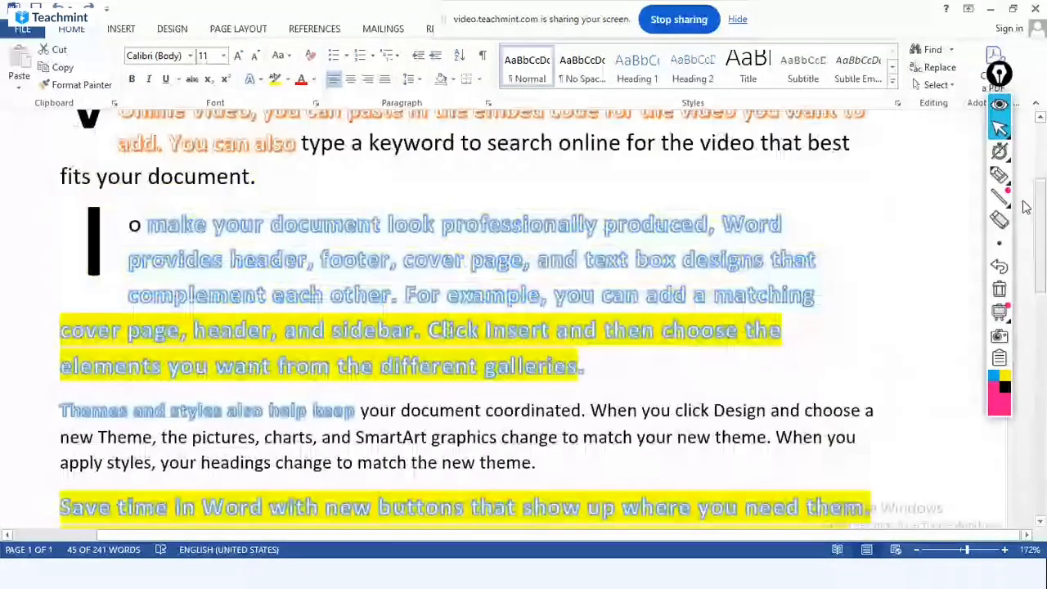
pyautogui.scroll(2, 1043, 245)
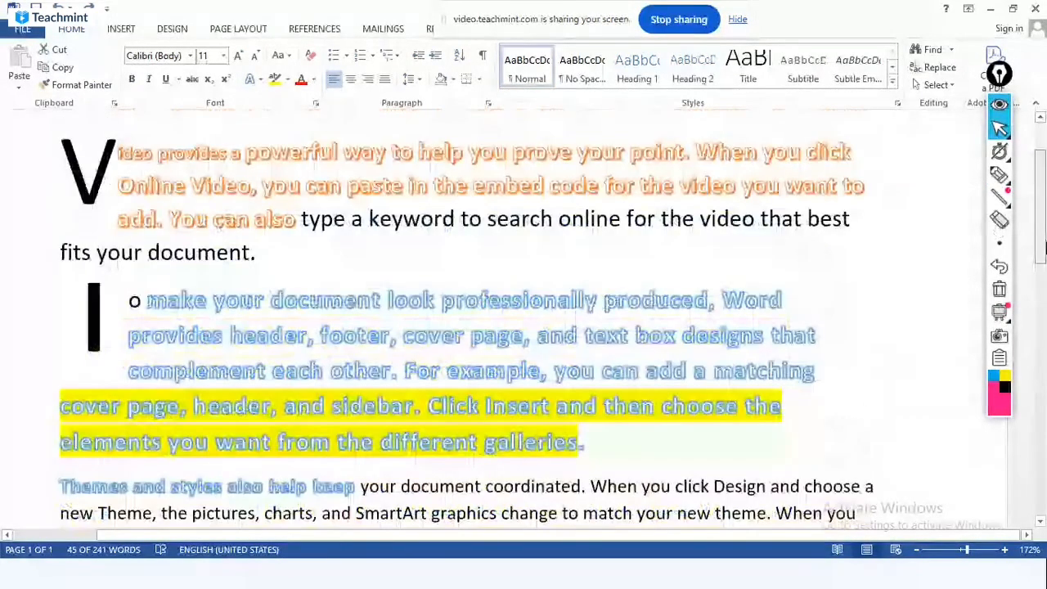
pyautogui.scroll(1, 1044, 246)
pyautogui.moveTo(158, 186); pyautogui.dragTo(351, 252)
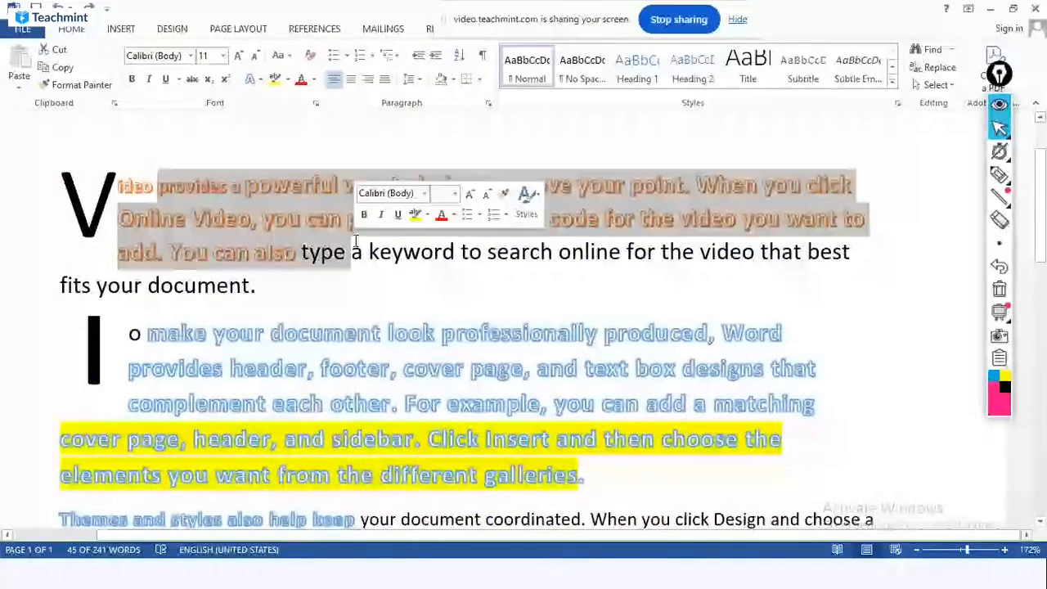
pyautogui.click(287, 80)
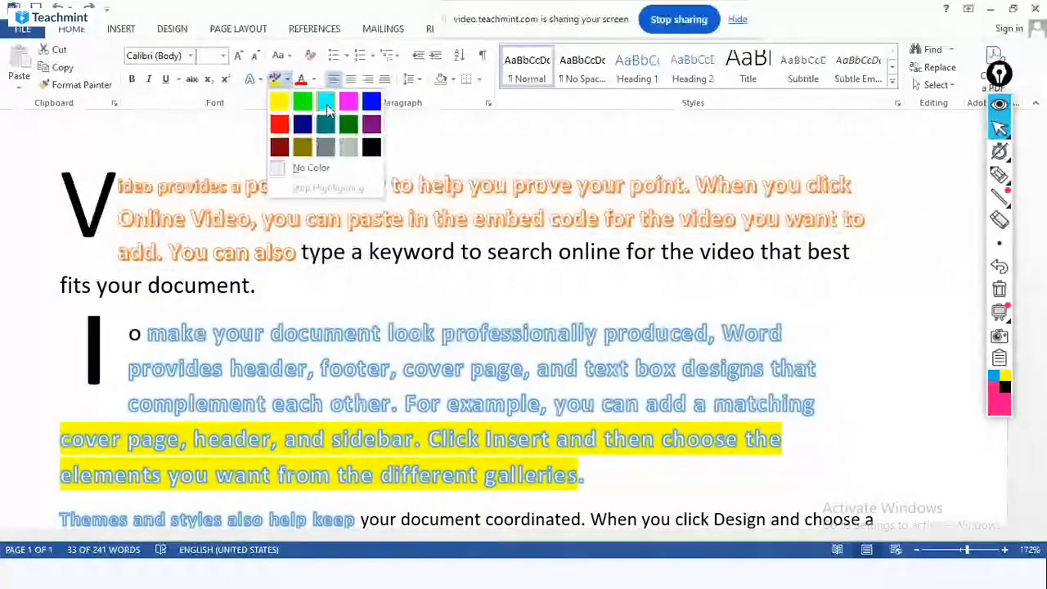
pyautogui.click(326, 103)
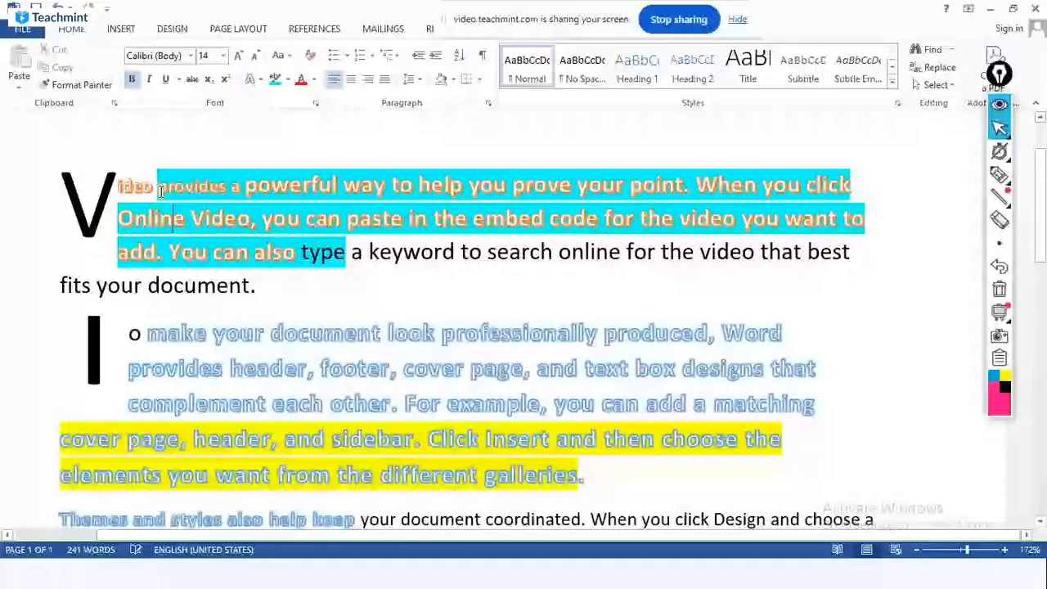
# Copy the turquoise-highlighted orange formatting from the first paragraph onto the whole "Reading is easier" paragraph with Format Painter
pyautogui.moveTo(173, 177); pyautogui.dragTo(304, 220)
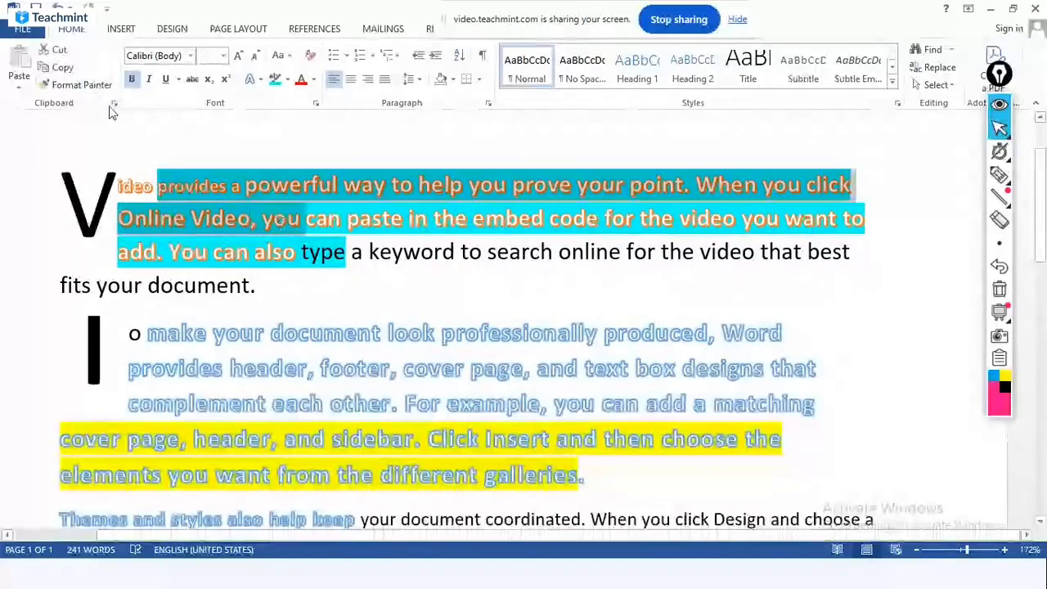
pyautogui.click(75, 85)
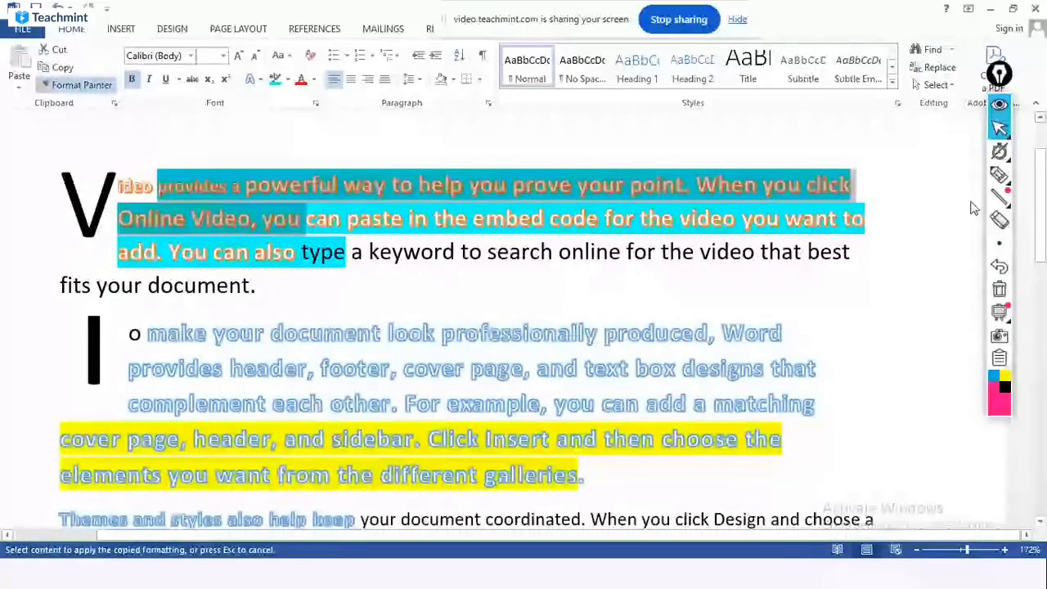
pyautogui.scroll(-5, 973, 208)
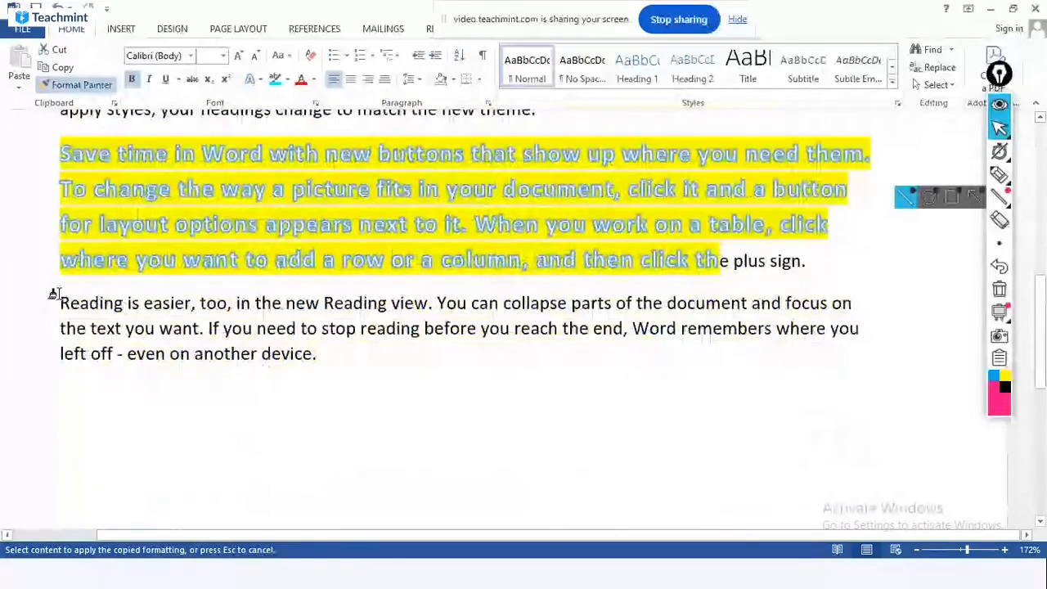
pyautogui.moveTo(54, 294); pyautogui.dragTo(326, 366)
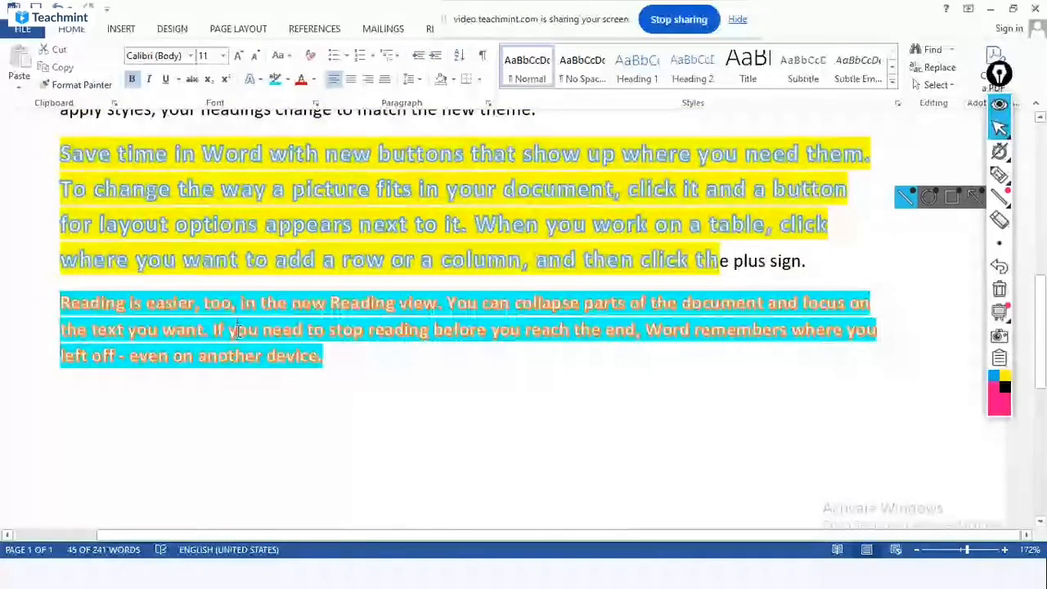
pyautogui.click(235, 330)
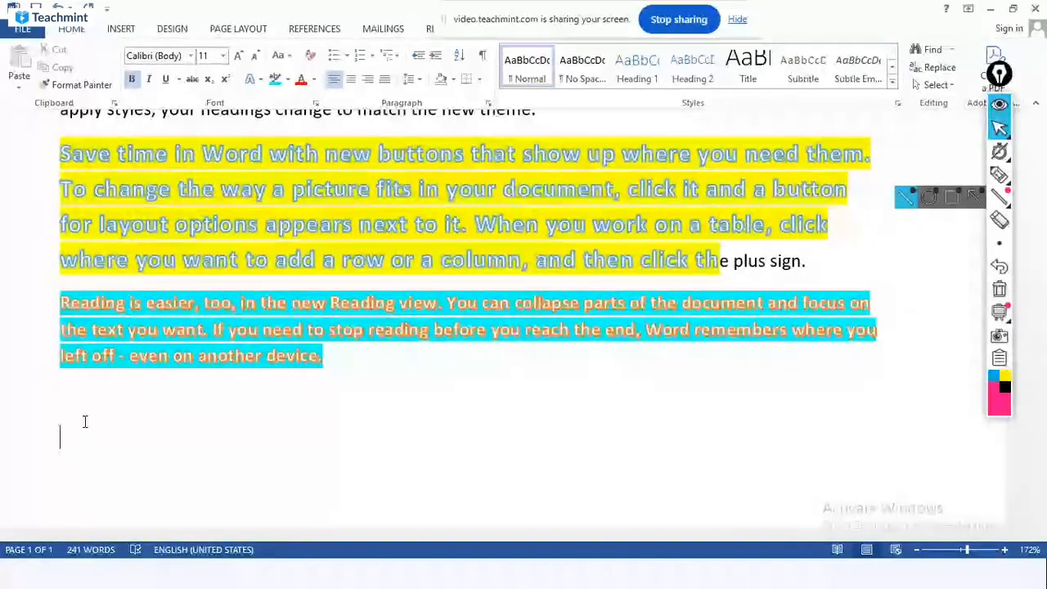
# Remove the trial letters from the empty line below the "Reading is easier" paragraph and clear that line's formatting
pyautogui.write('fsd')
pyautogui.press('BackSpace')
pyautogui.press('BackSpace')
pyautogui.press('BackSpace')
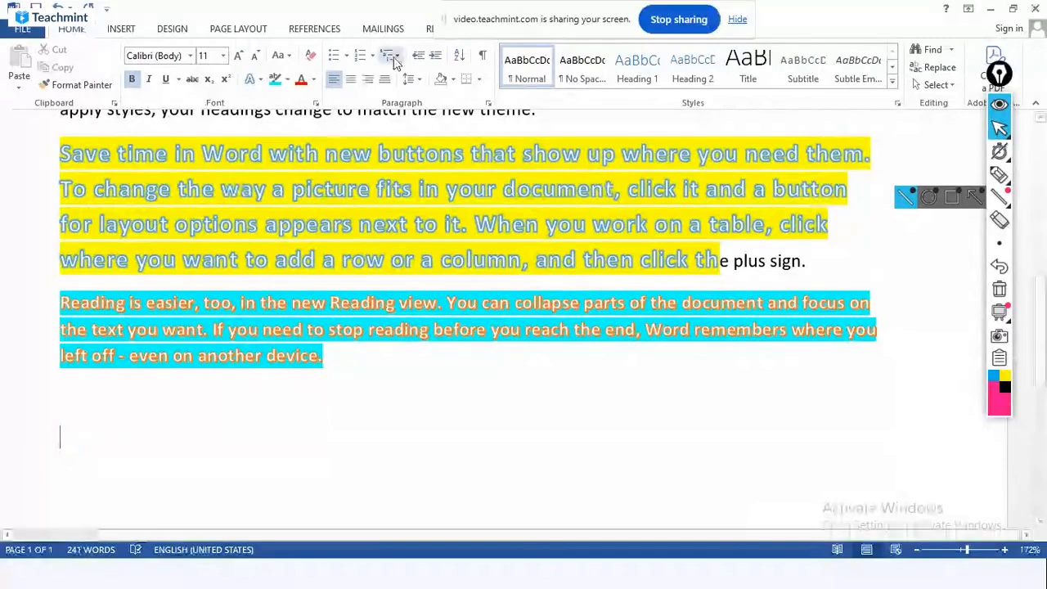
pyautogui.click(311, 56)
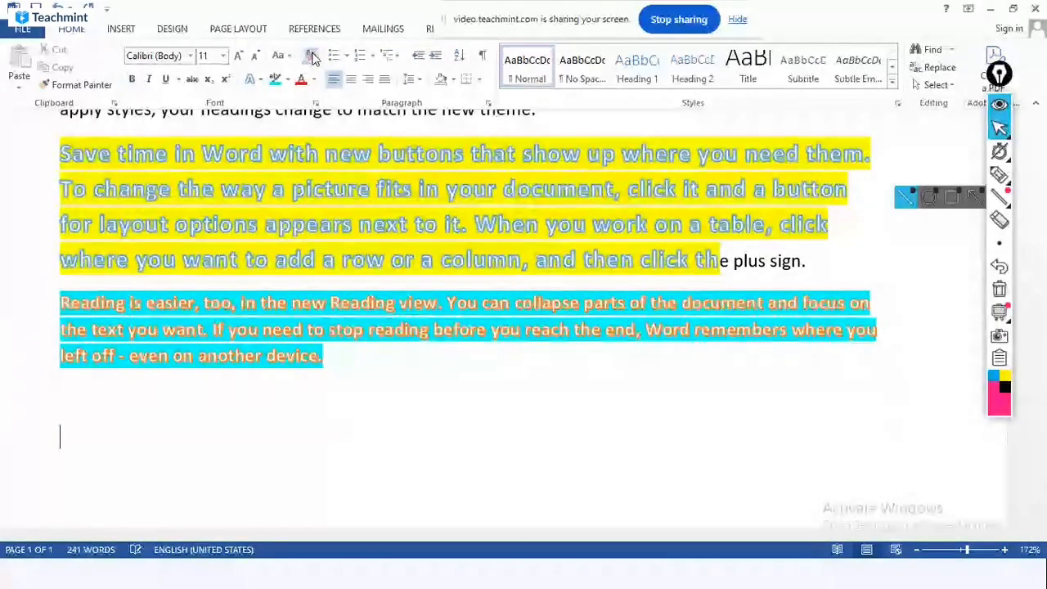
# Enter three people's first names on separate lines below the last paragraph, bringing up the On-Screen Keyboard for the letter "d"
pyautogui.write('Ishrat')
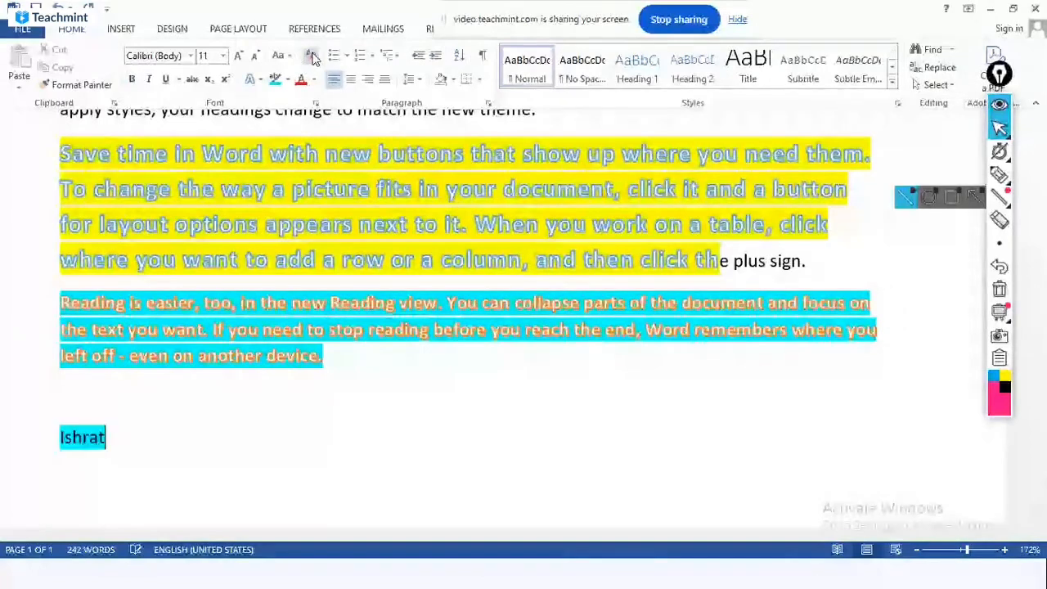
pyautogui.press('Return')
pyautogui.write('N')
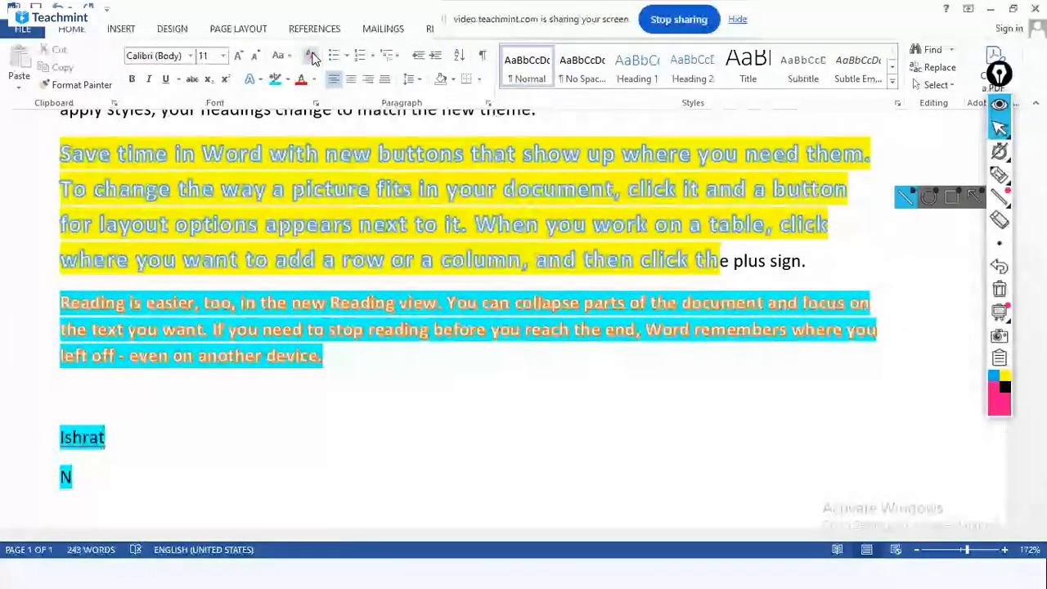
pyautogui.write('a')
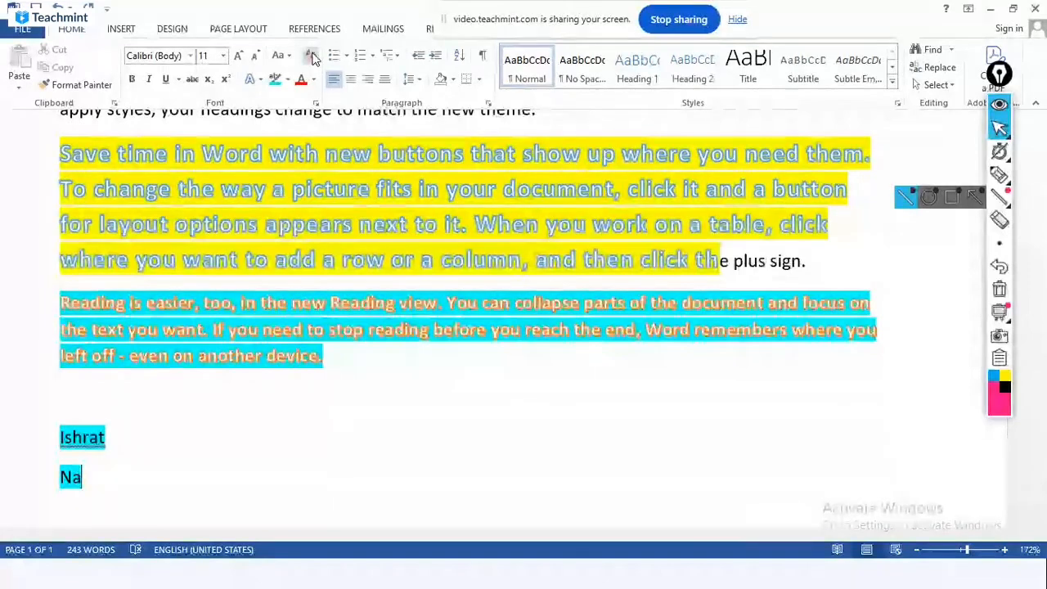
pyautogui.press('super')
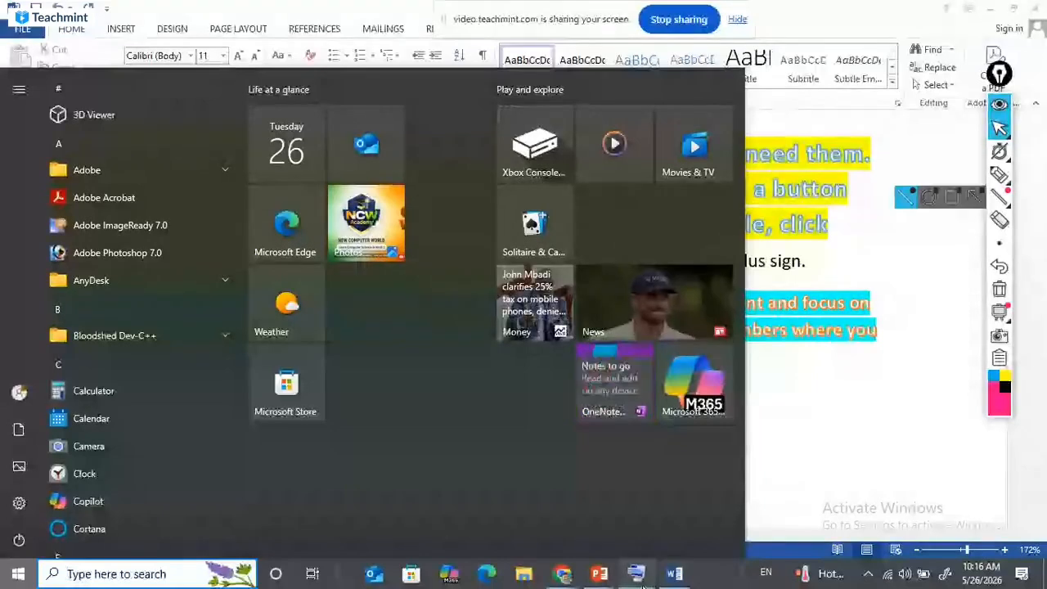
pyautogui.click(636, 574)
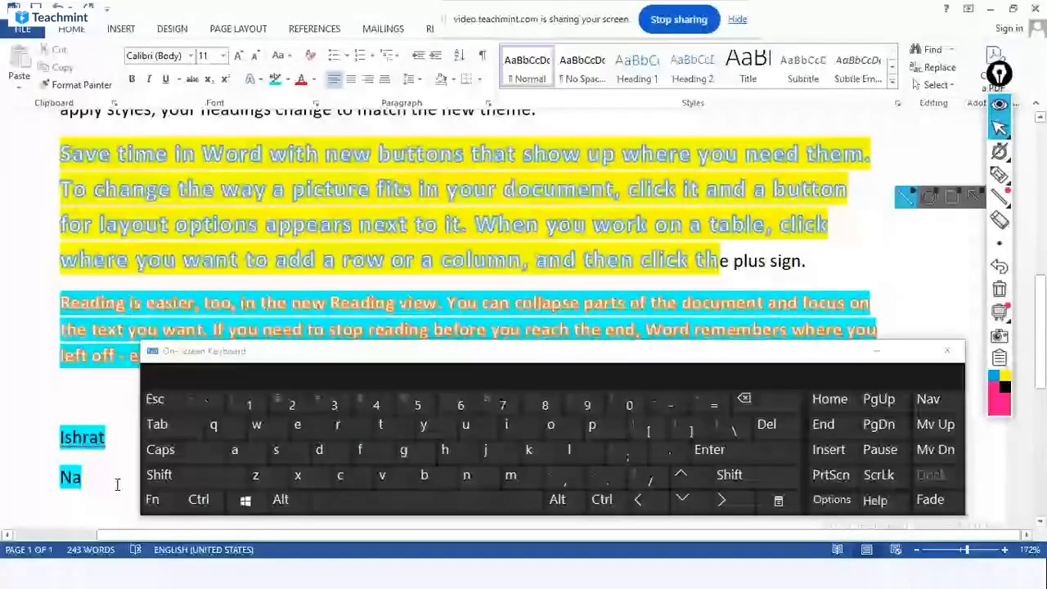
pyautogui.click(319, 452)
pyautogui.write('eef')
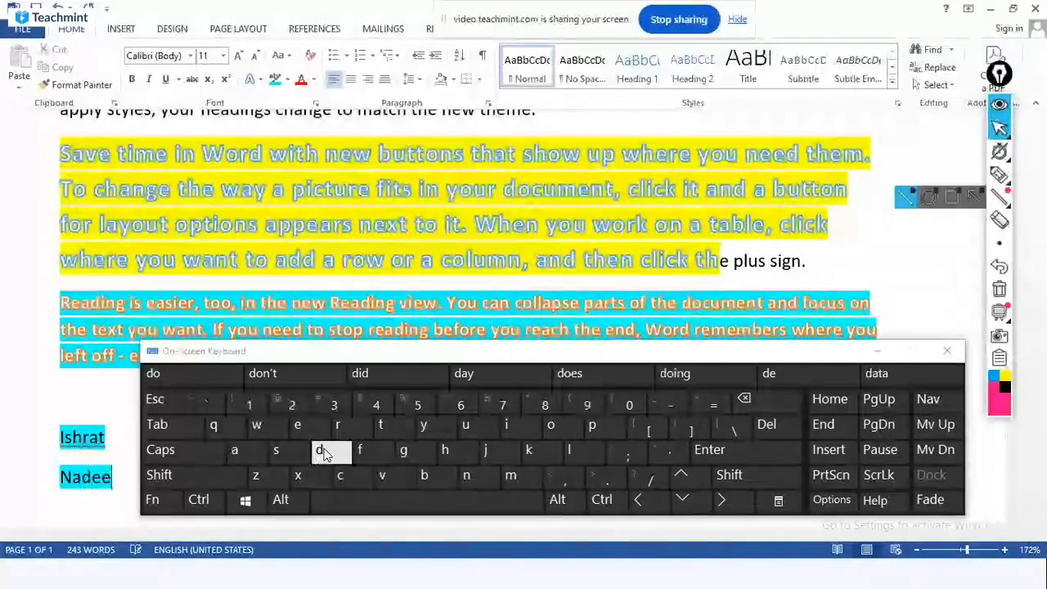
pyautogui.press('Return')
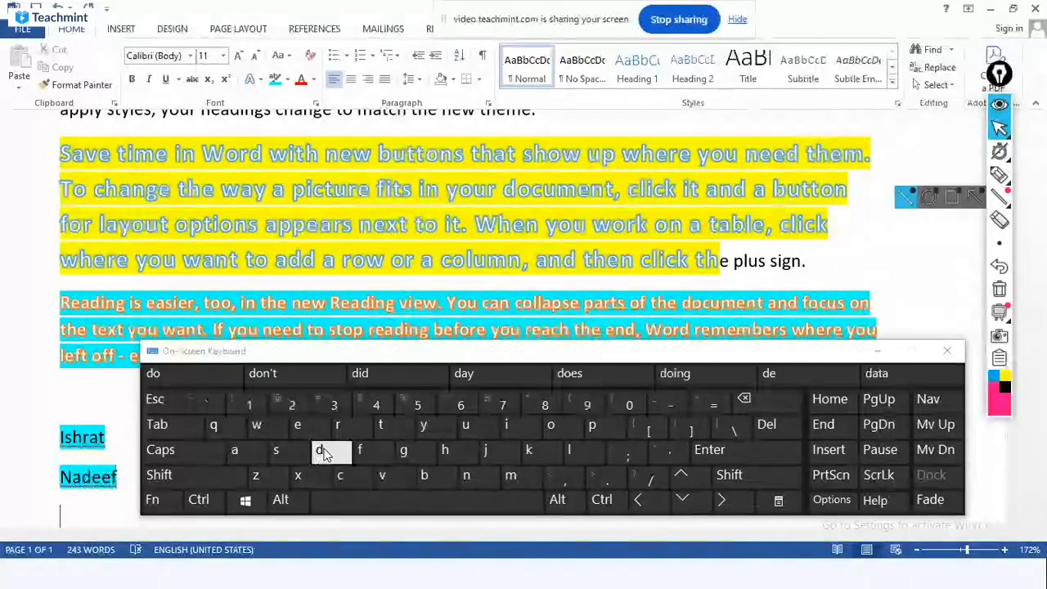
pyautogui.write('Alina')
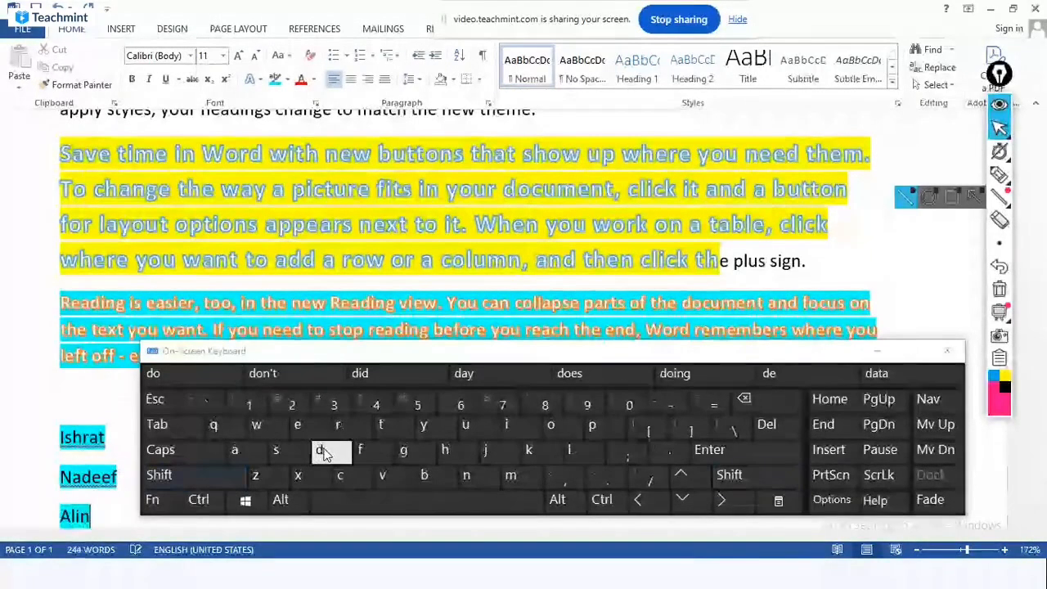
pyautogui.press('Return')
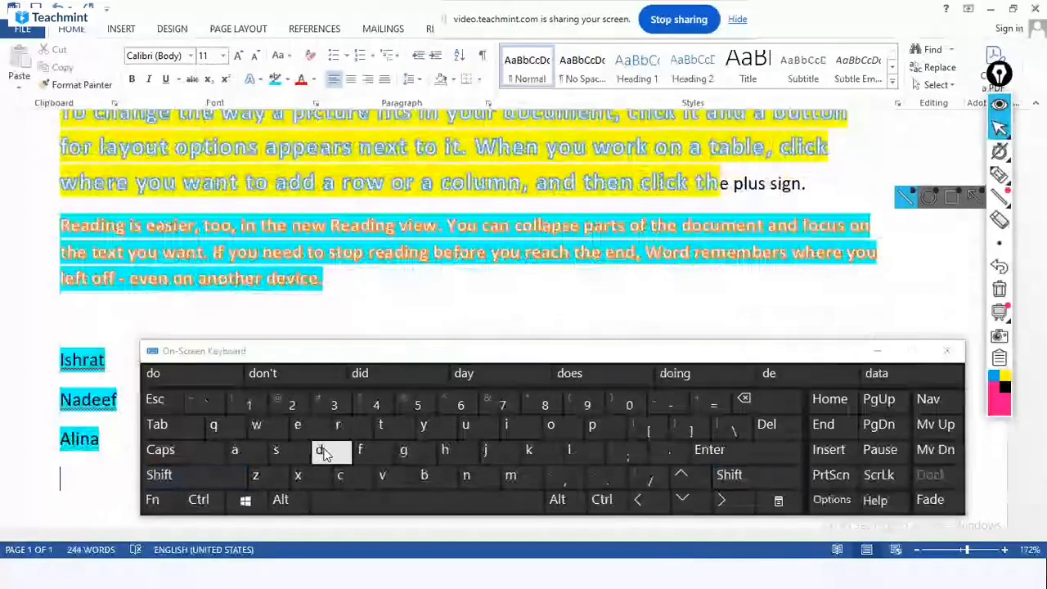
# Add the fourth, fifth and sixth people's first names to the list, each on its own line
pyautogui.write('Shazi')
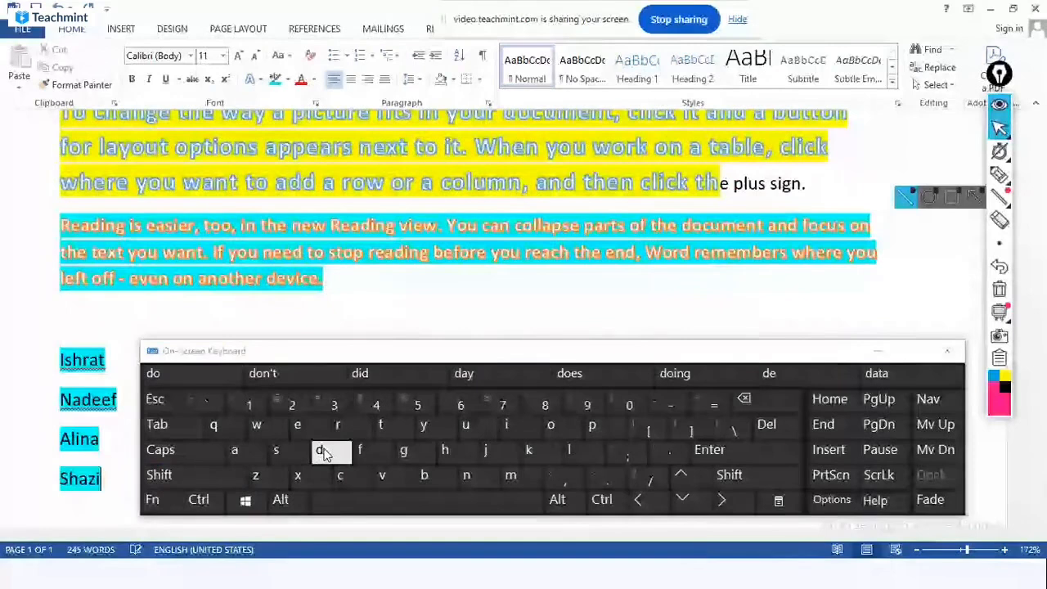
pyautogui.write('a')
pyautogui.press('Return')
pyautogui.write('Ayush')
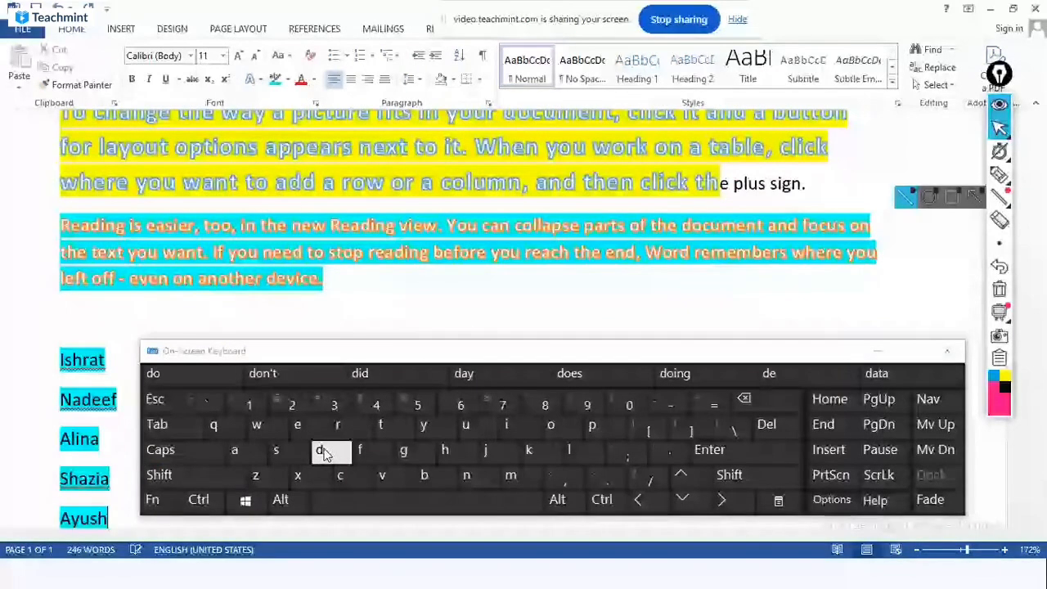
pyautogui.press('Return')
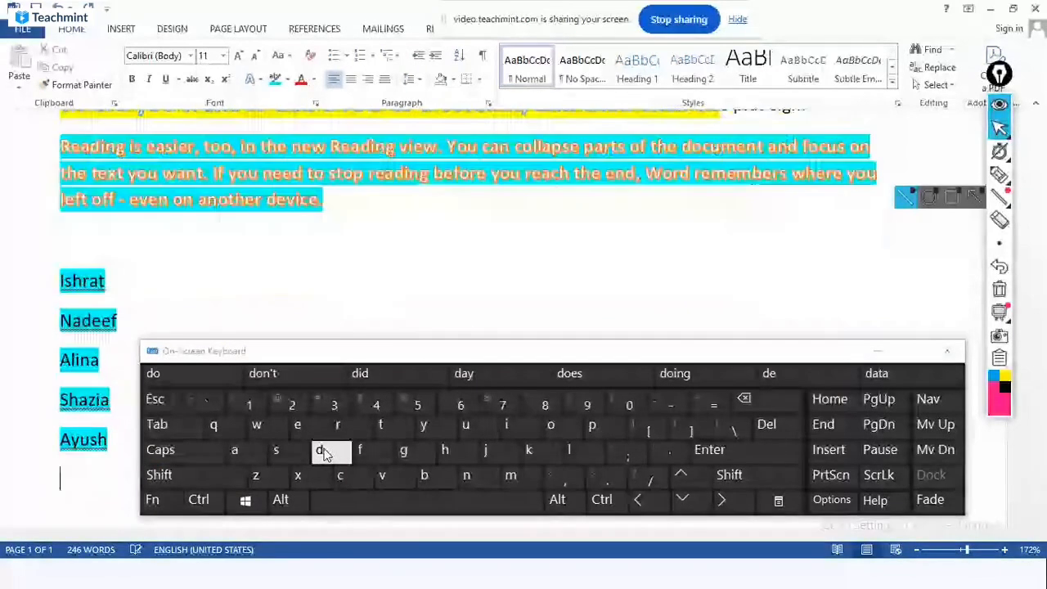
pyautogui.write('Alisha')
pyautogui.press('Return')
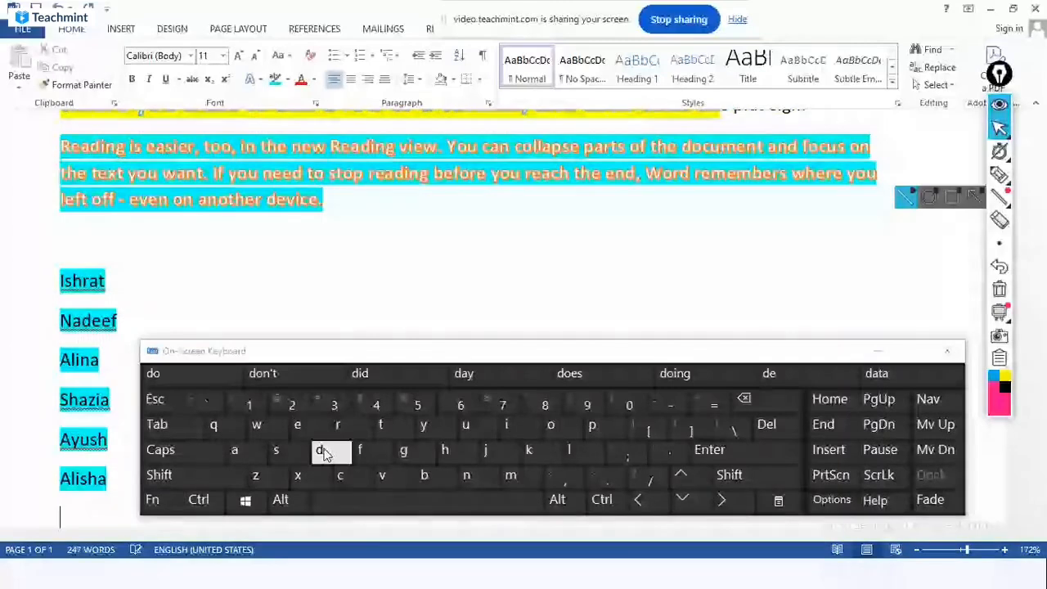
# Complete the list with the last three people's names on separate lines, and minimize the On-Screen Keyboard
pyautogui.press('shift')
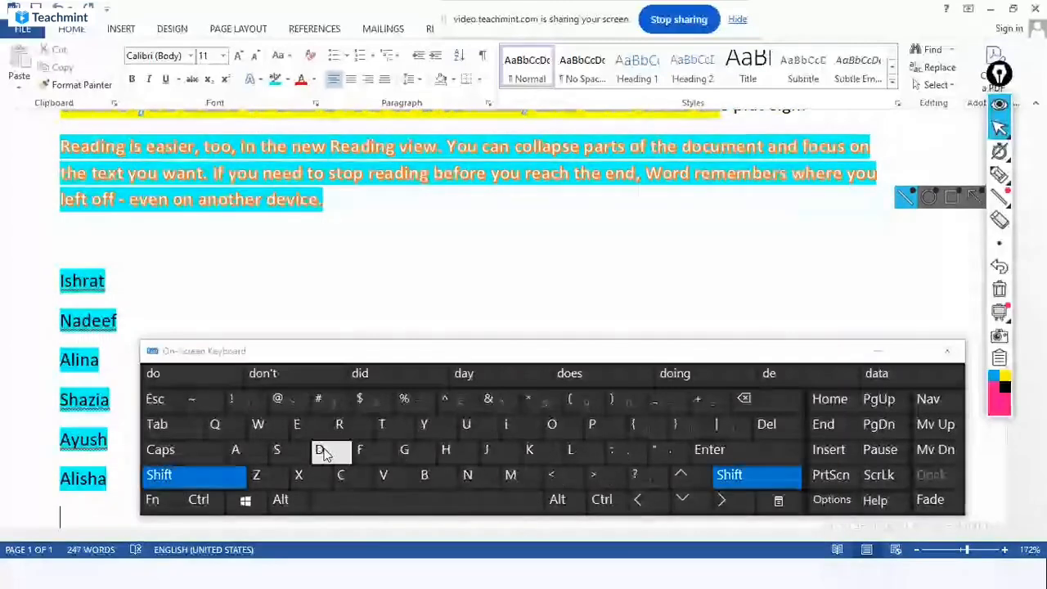
pyautogui.write('Abdul')
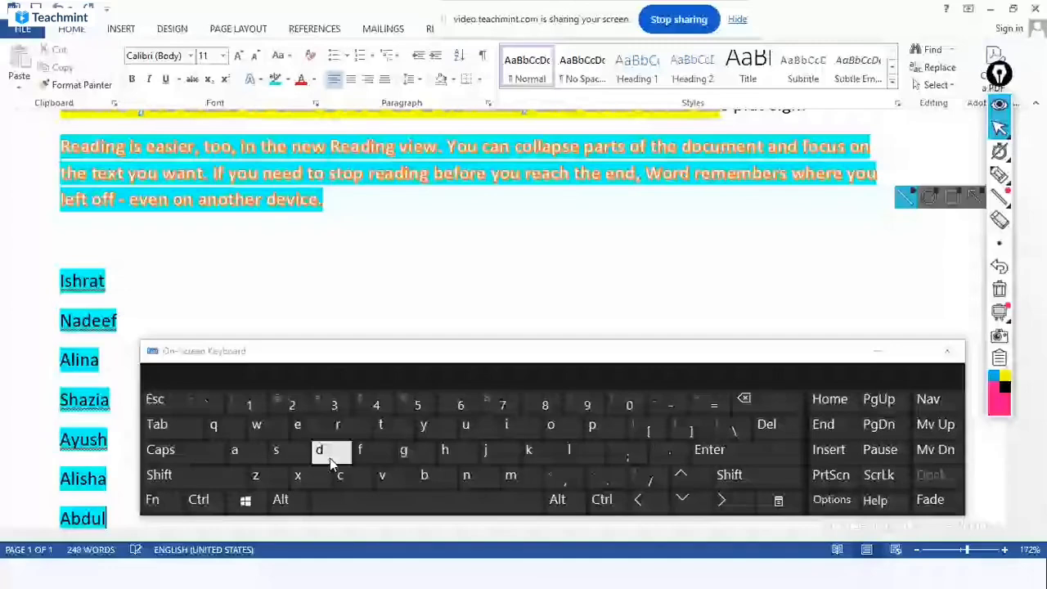
pyautogui.write('ah')
pyautogui.press('Return')
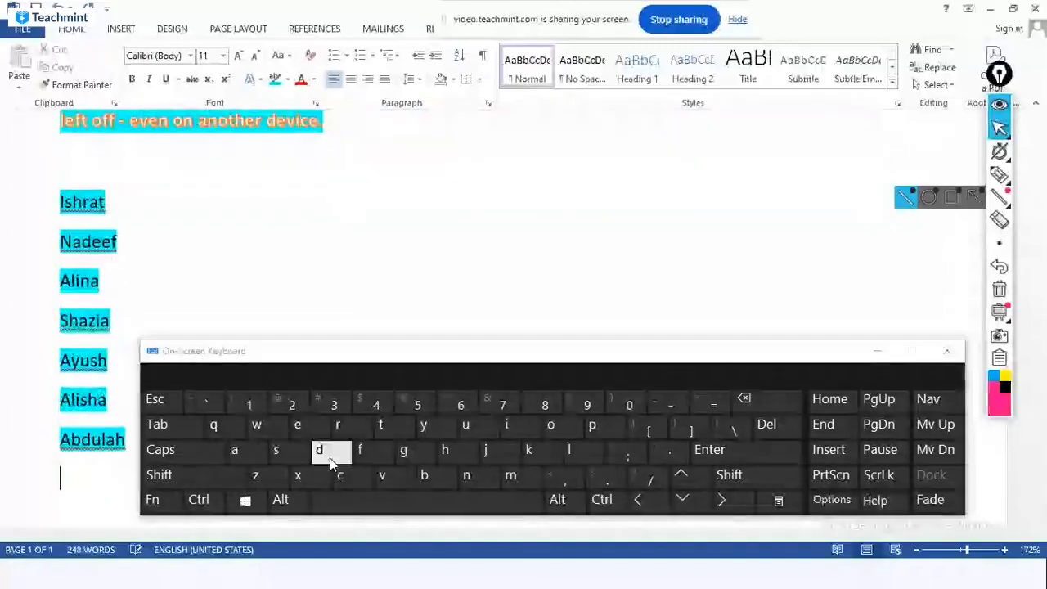
pyautogui.write('M')
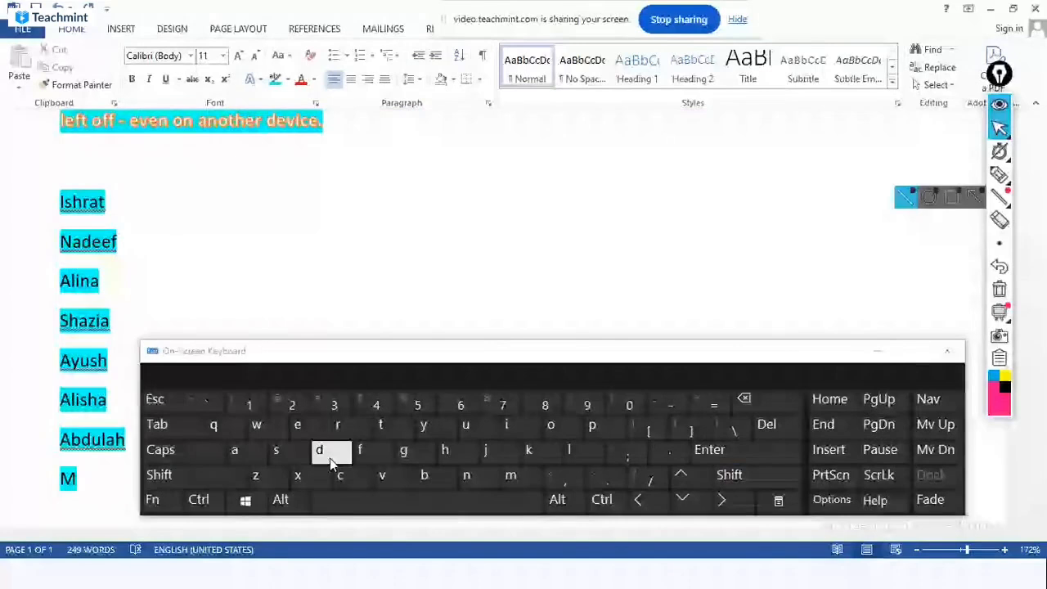
pyautogui.write('d Yusuf')
pyautogui.press('Return')
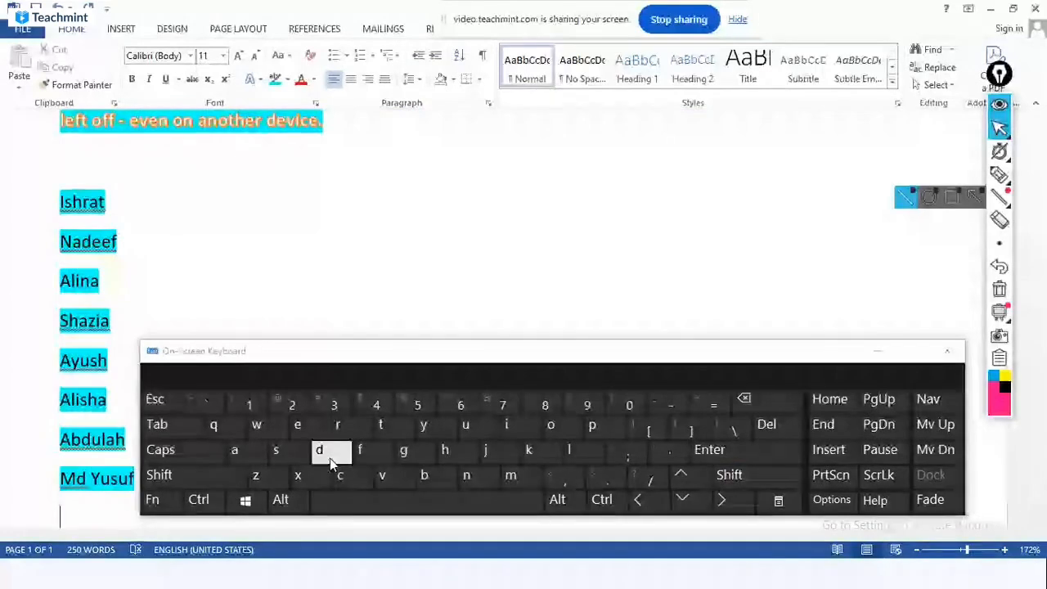
pyautogui.write('Jis')
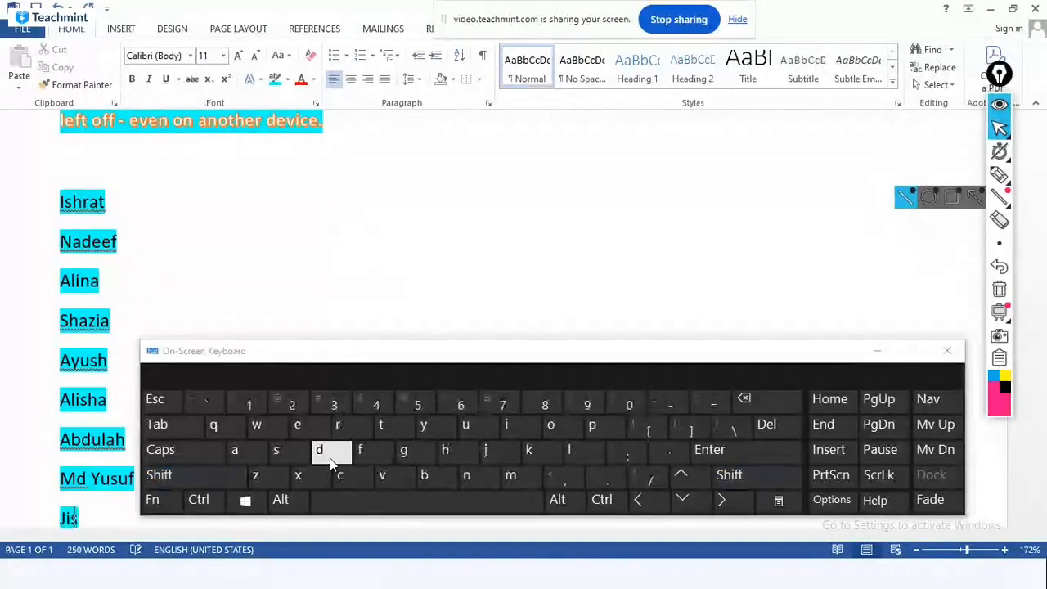
pyautogui.write('han')
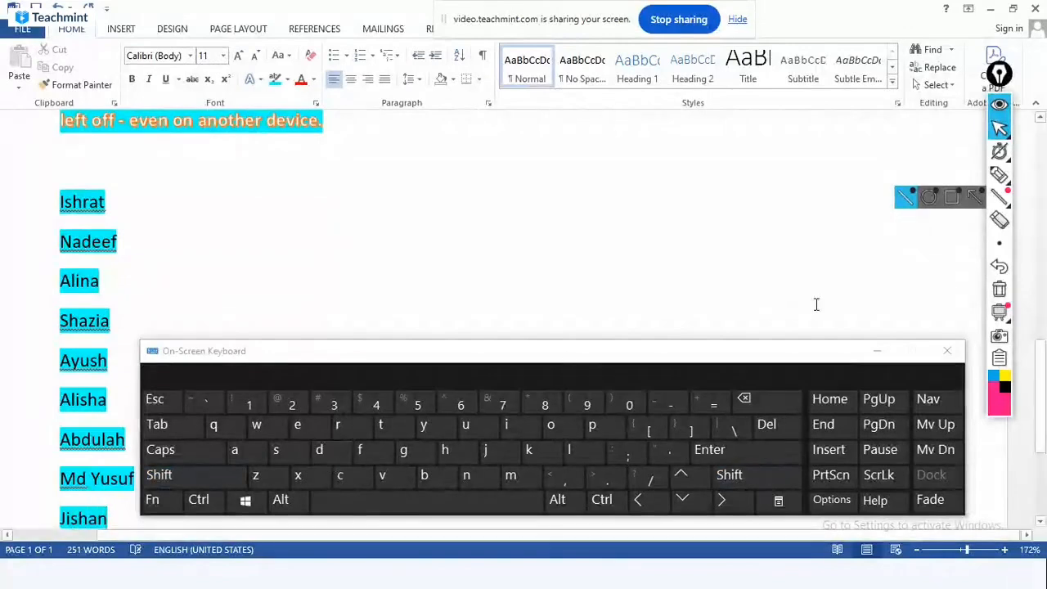
pyautogui.click(877, 351)
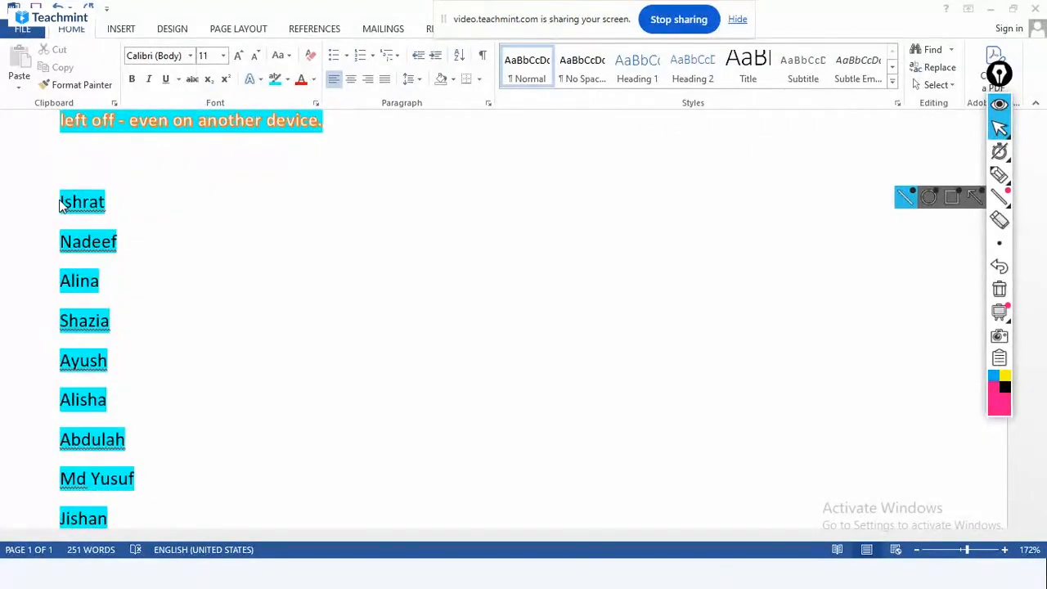
# Number the nine names below the last paragraph with the 1. 2. 3. format
pyautogui.moveTo(59, 205); pyautogui.dragTo(135, 290)
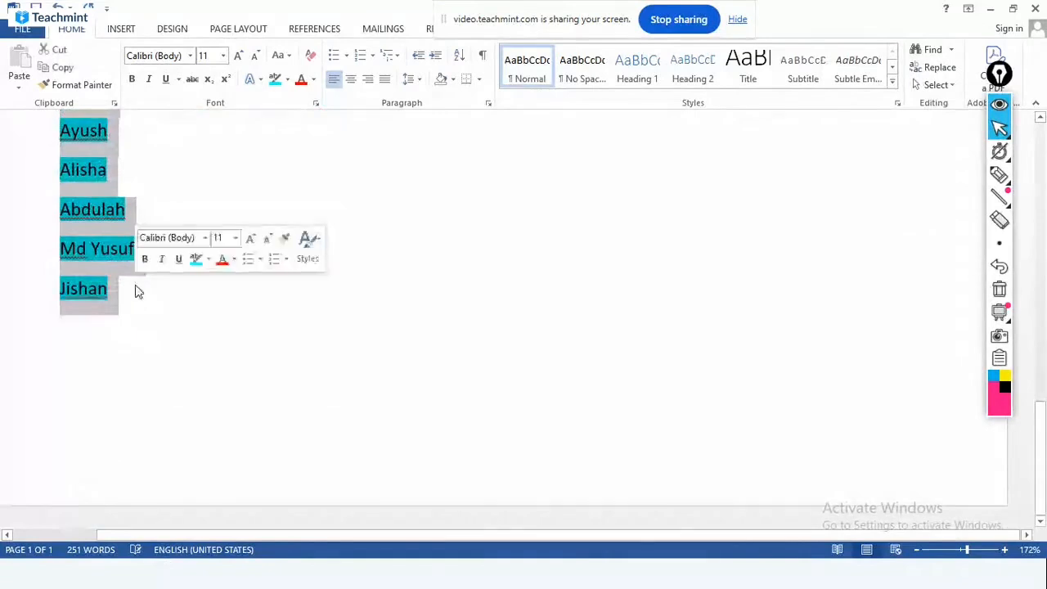
pyautogui.click(373, 56)
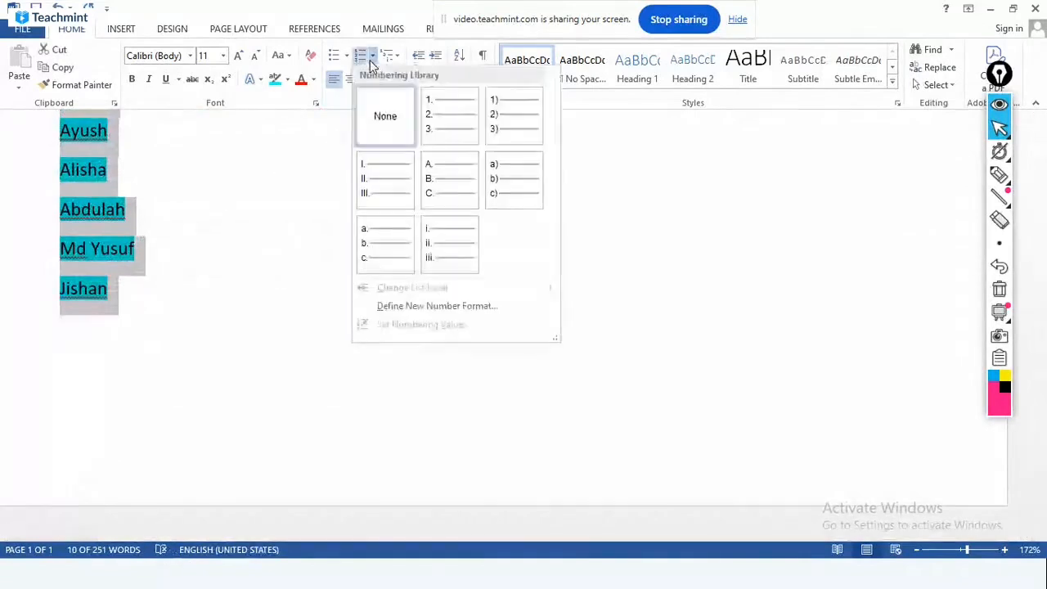
pyautogui.click(452, 110)
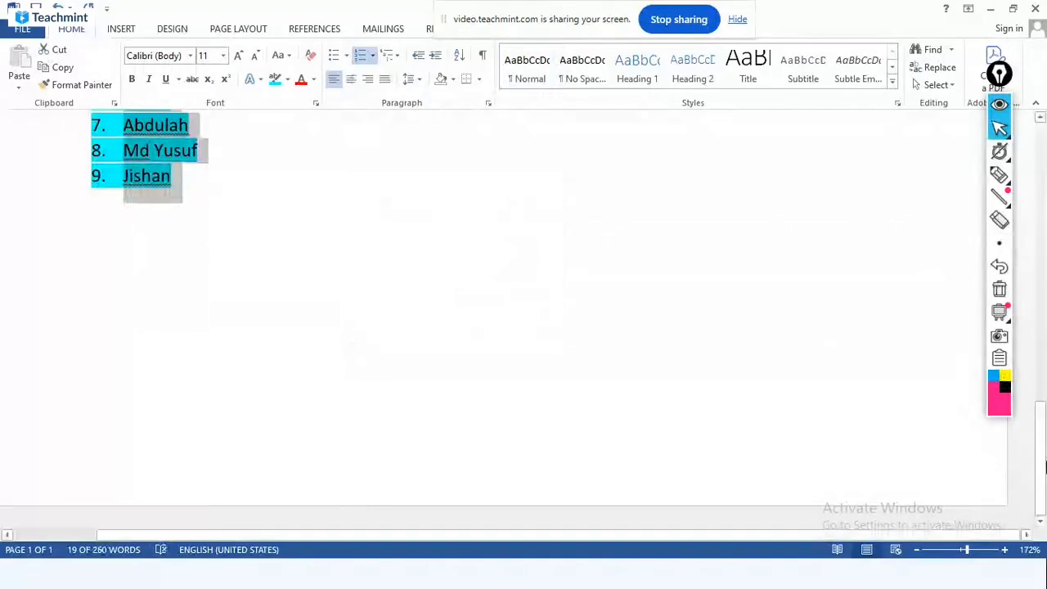
pyautogui.moveTo(1042, 461); pyautogui.dragTo(1045, 404)
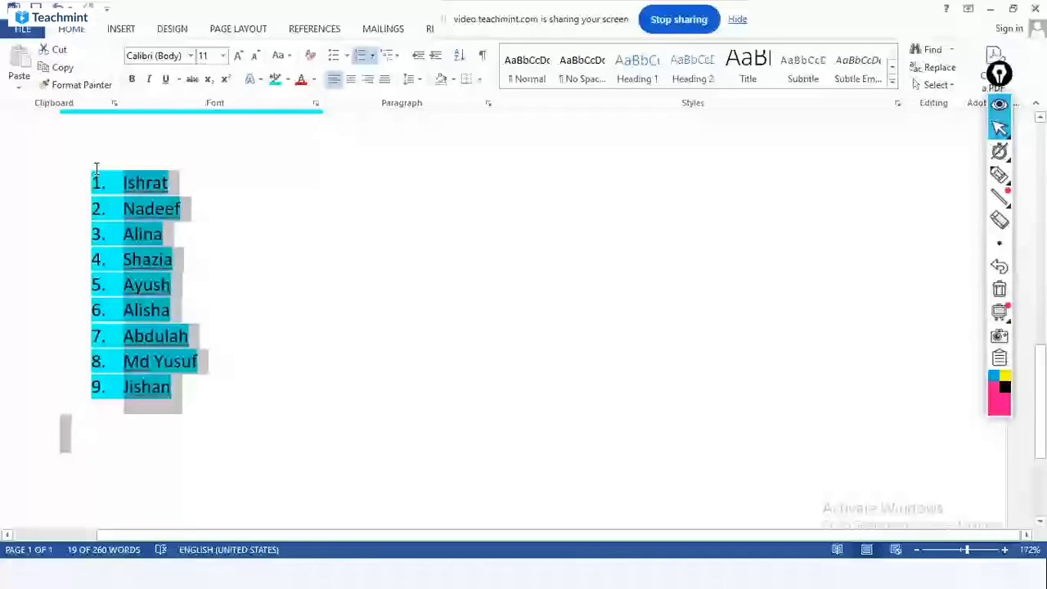
# Change the name list's numbering to the 1) 2) 3) format, and replace it with four-diamond bullets
pyautogui.click(374, 57)
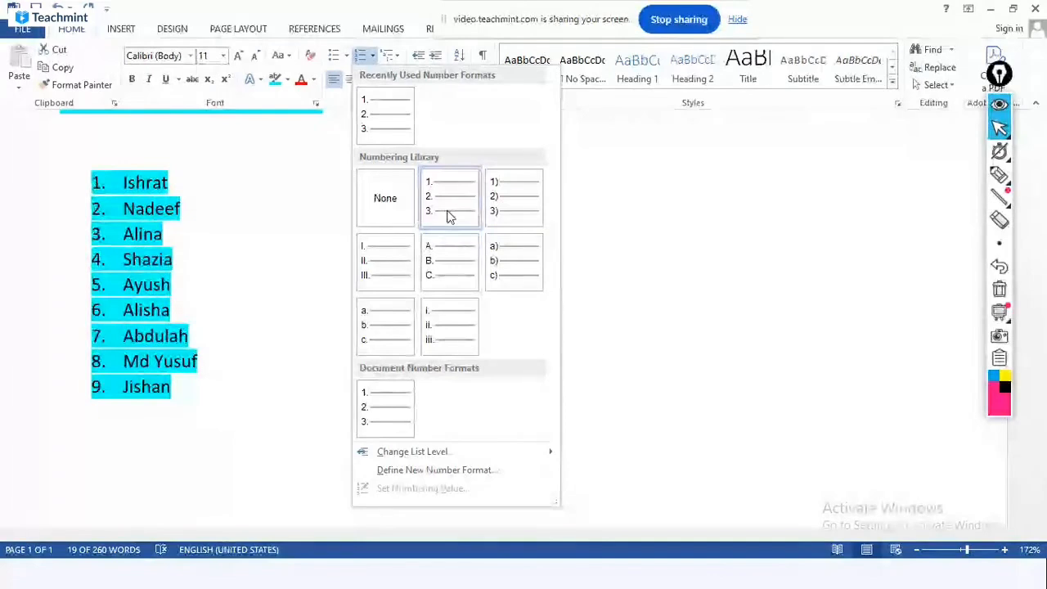
pyautogui.click(501, 201)
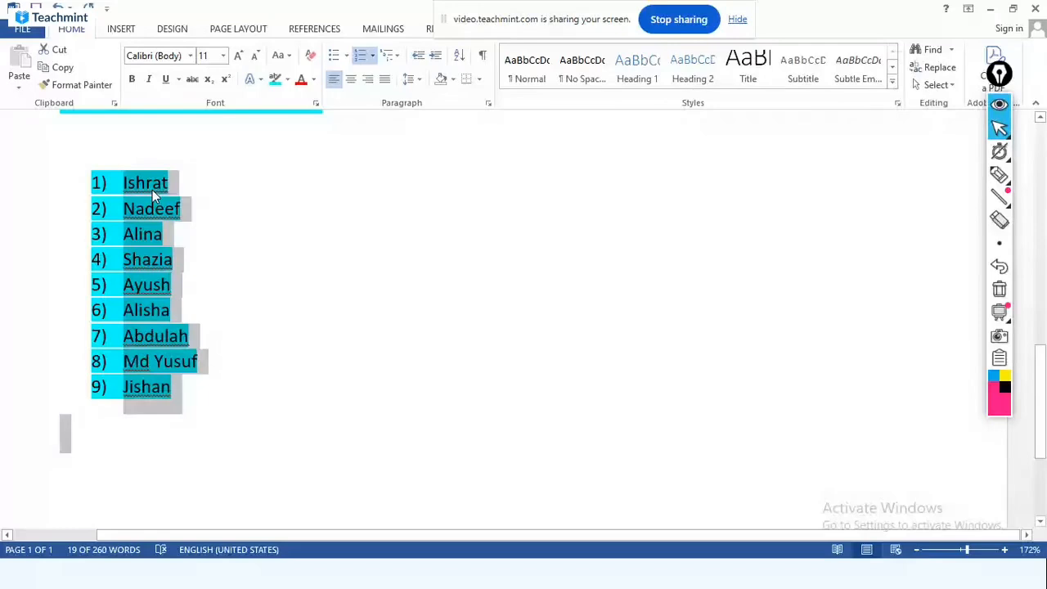
pyautogui.click(347, 56)
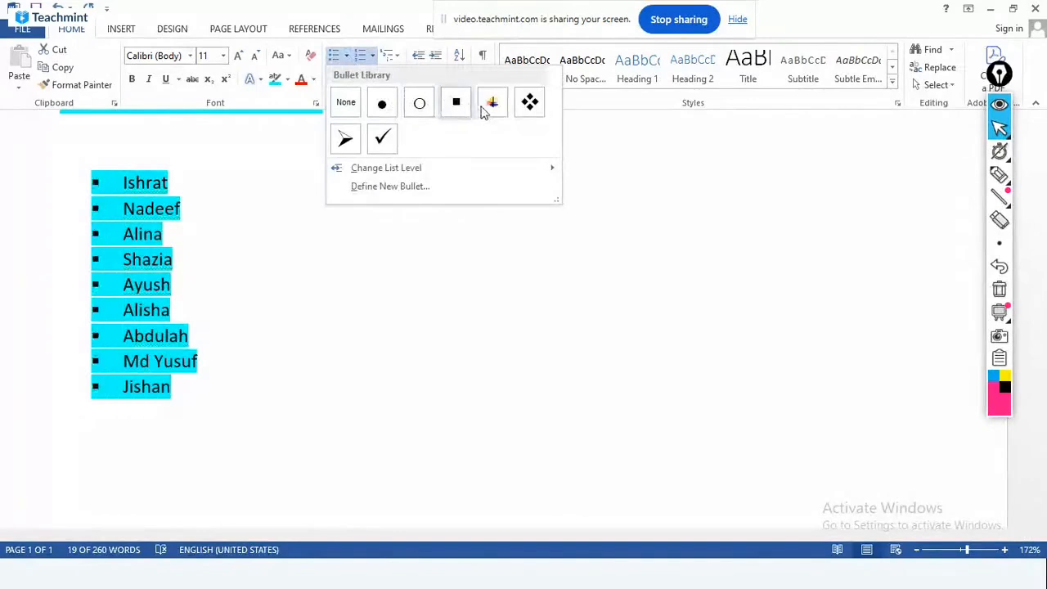
pyautogui.click(530, 105)
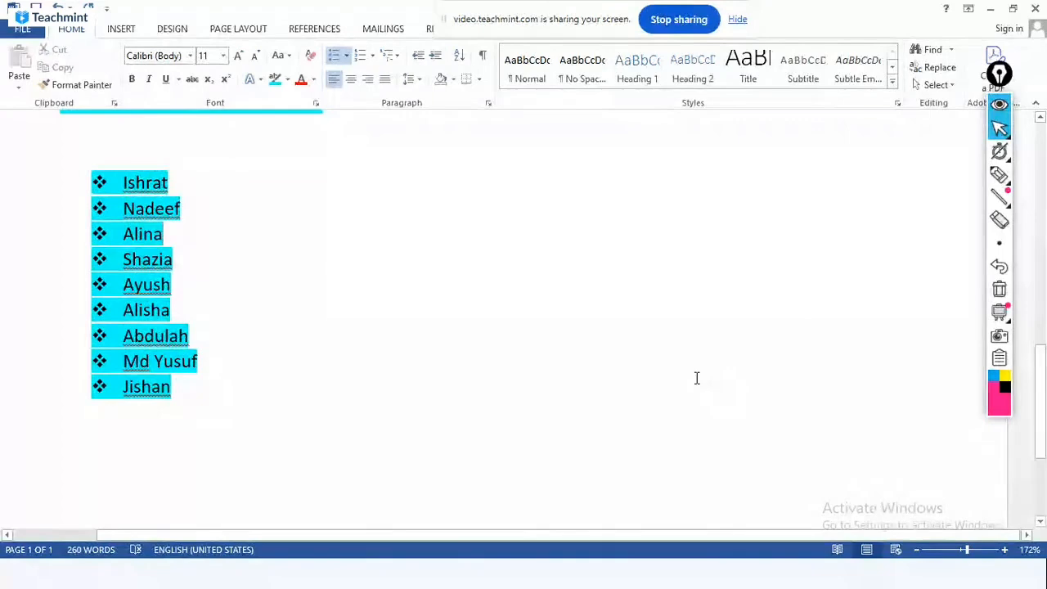
# Switch to the PowerPoint slide show and advance past "Applying Bullets and Numbering" to the "Header and Footer" slide
pyautogui.press('super+Tab')
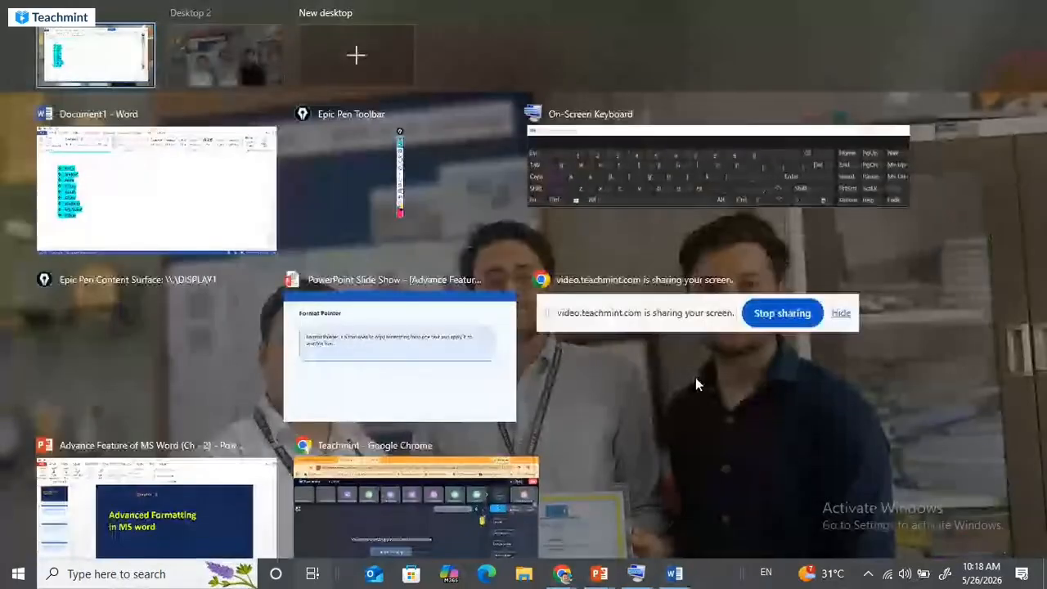
pyautogui.press('Right')
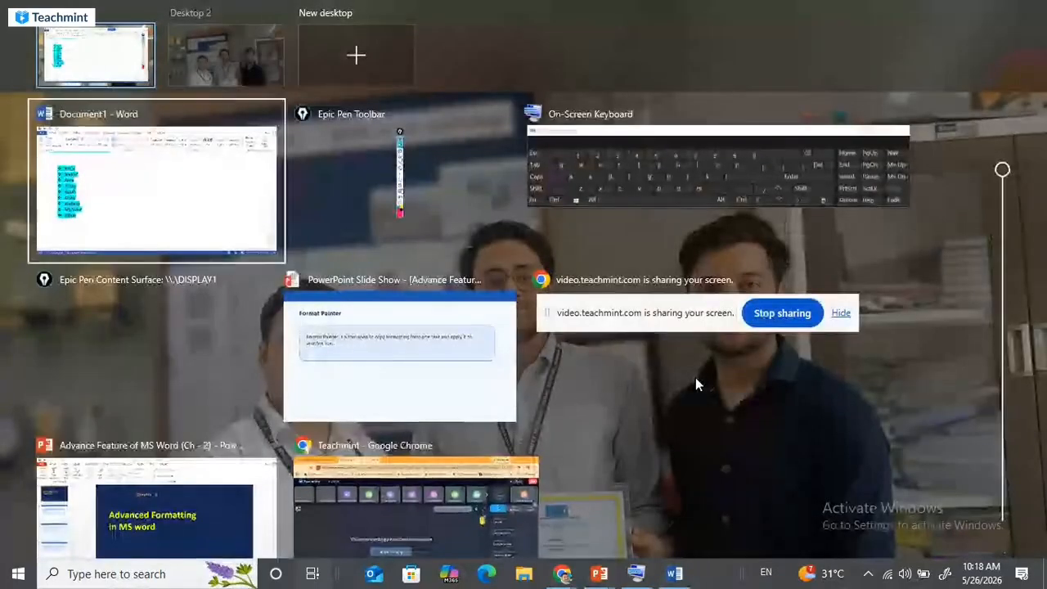
pyautogui.press('super')
pyautogui.hotkey('alt', 'Tab')
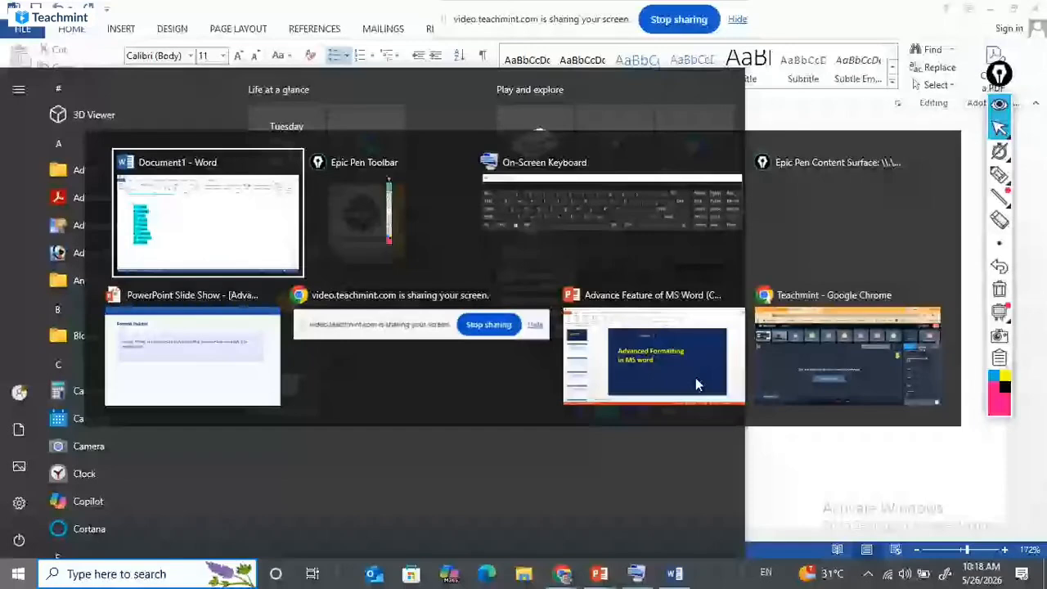
pyautogui.press('Down')
pyautogui.press('Return')
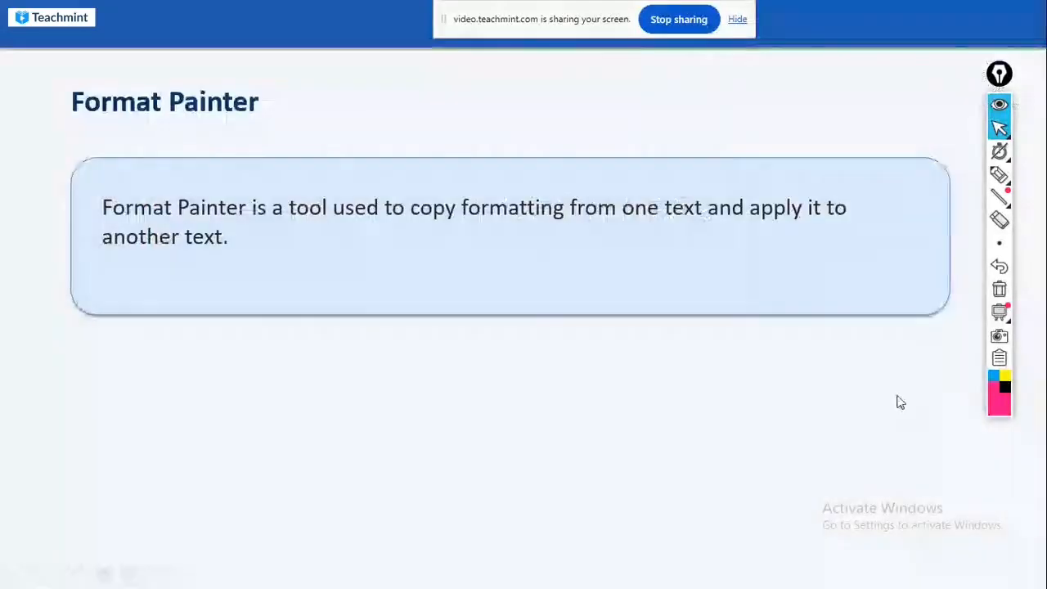
pyautogui.press('Right')
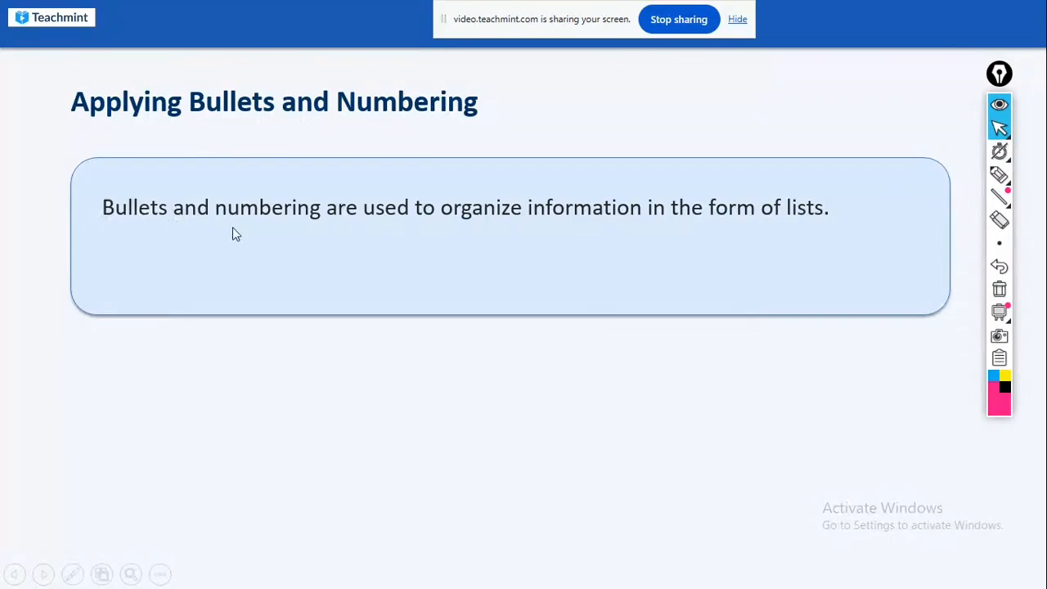
pyautogui.click(164, 241)
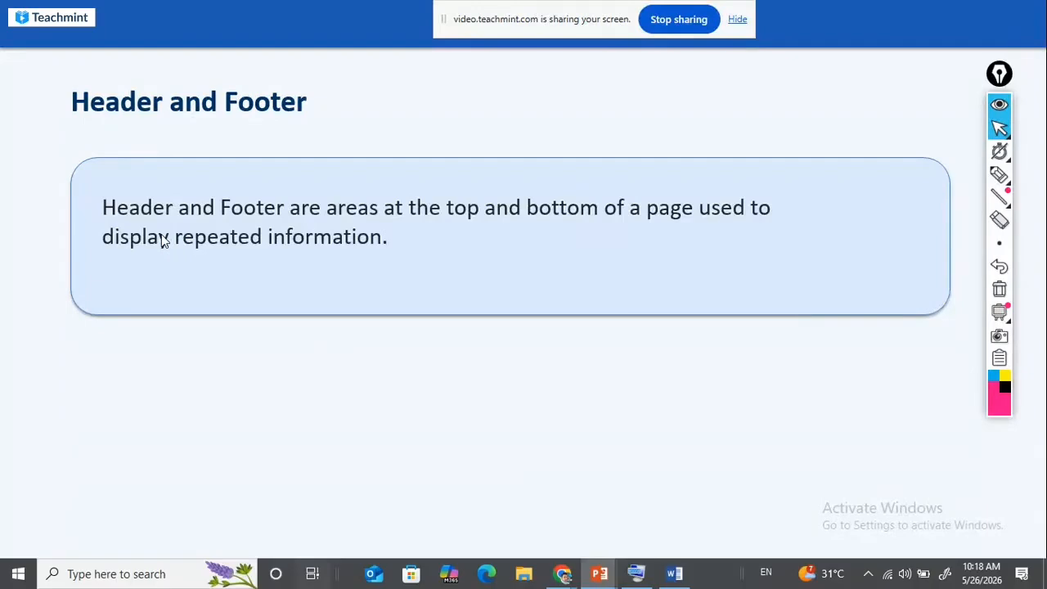
# Bring up the PowerPoint editing window, and return to the Word document containing the bulleted names
pyautogui.press('super+Tab')
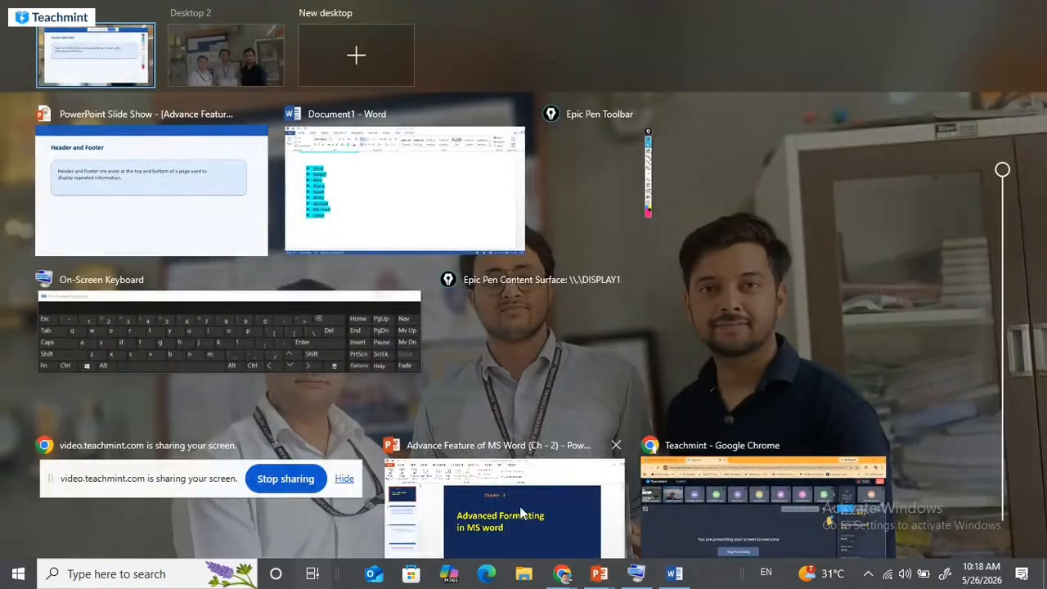
pyautogui.click(521, 512)
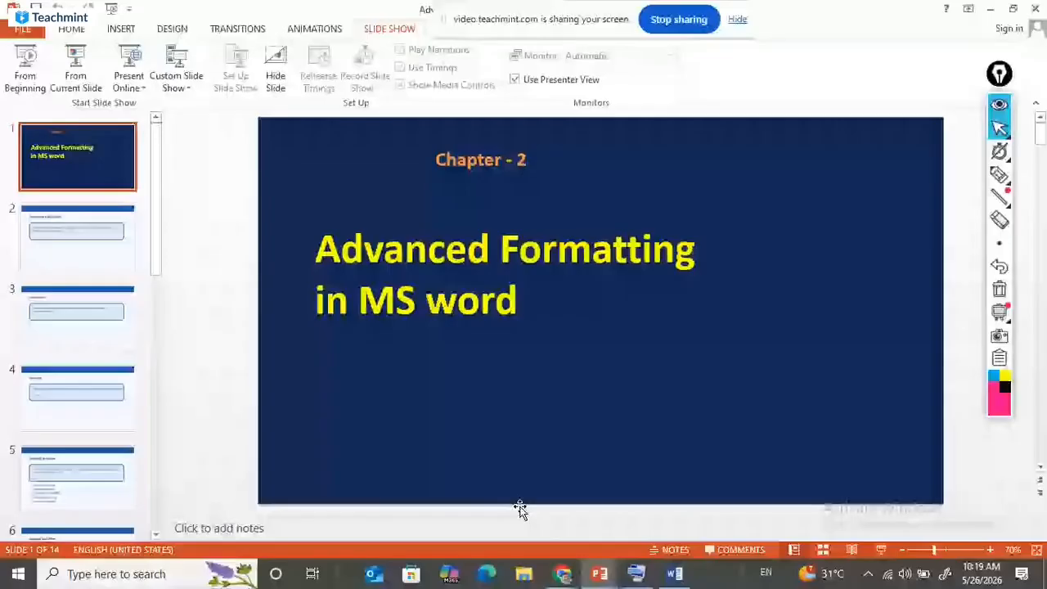
pyautogui.press('super+Tab')
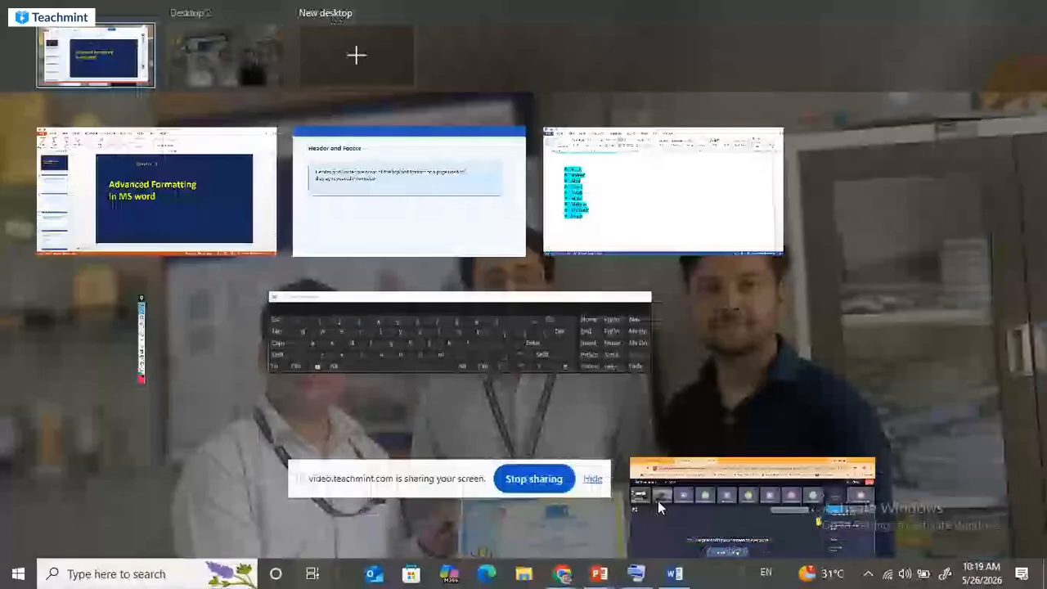
pyautogui.click(657, 215)
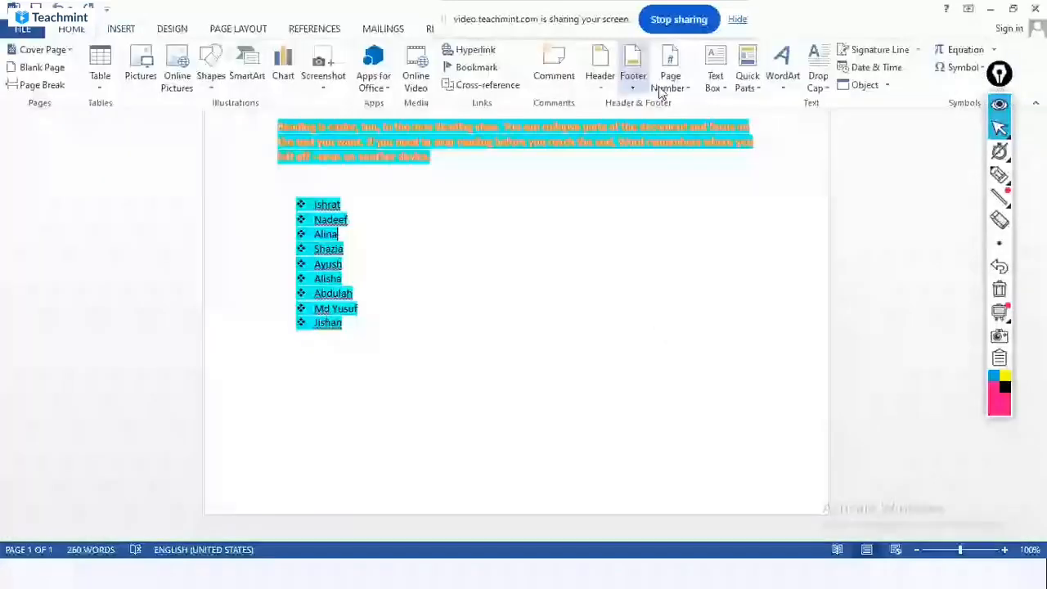
# Insert the first built-in Blank header and enter "Unity International School" as its text
pyautogui.click(599, 82)
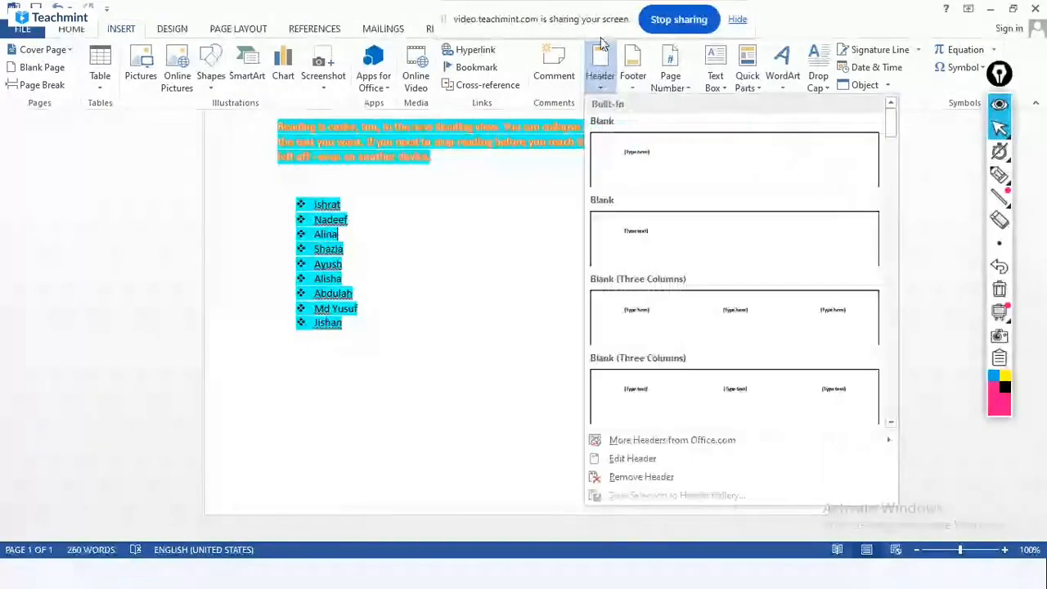
pyautogui.click(601, 75)
pyautogui.click(601, 54)
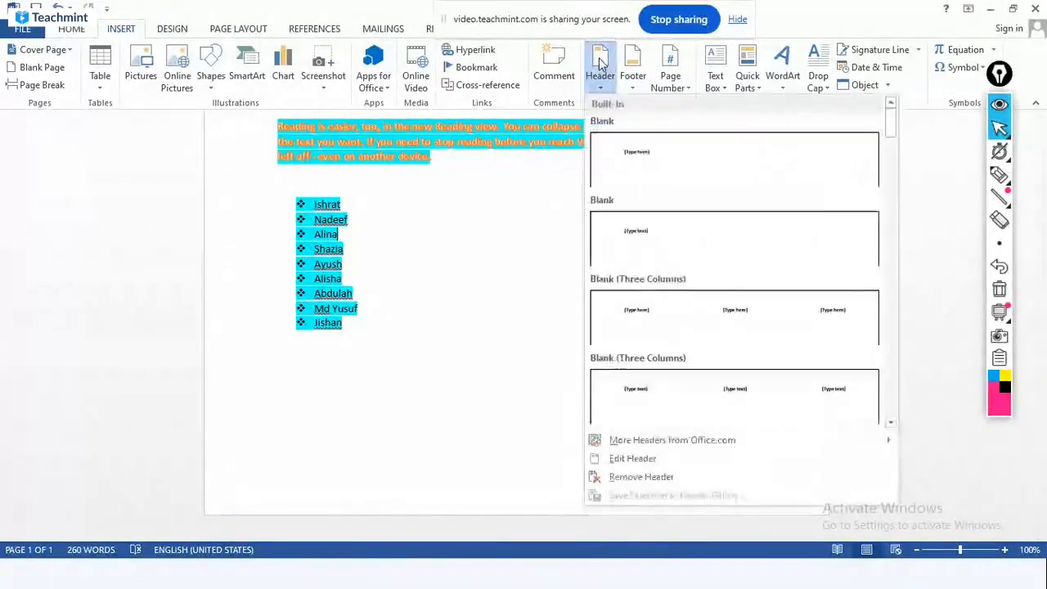
pyautogui.click(647, 159)
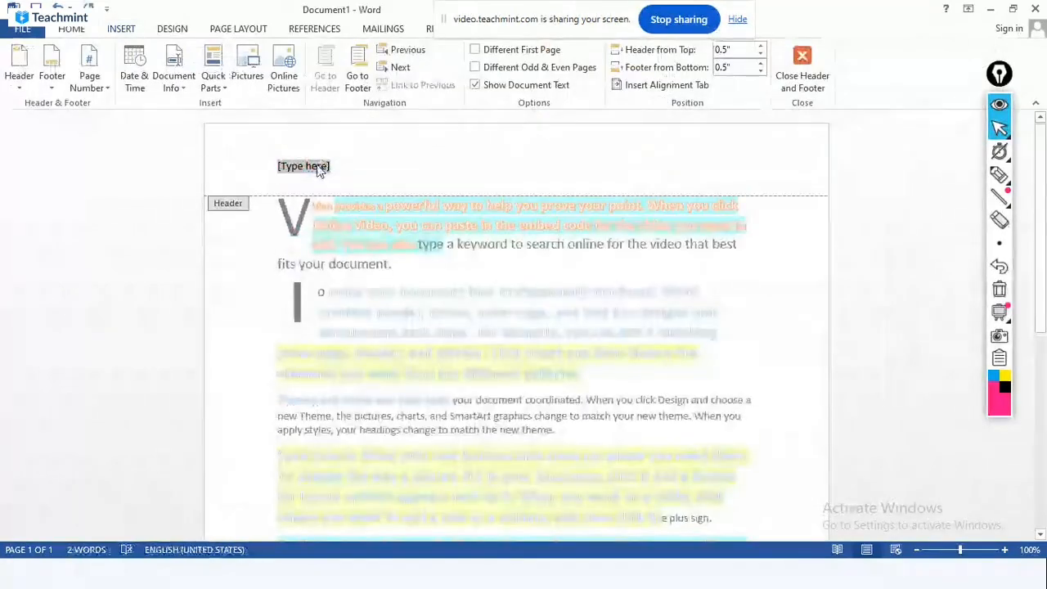
pyautogui.write('u')
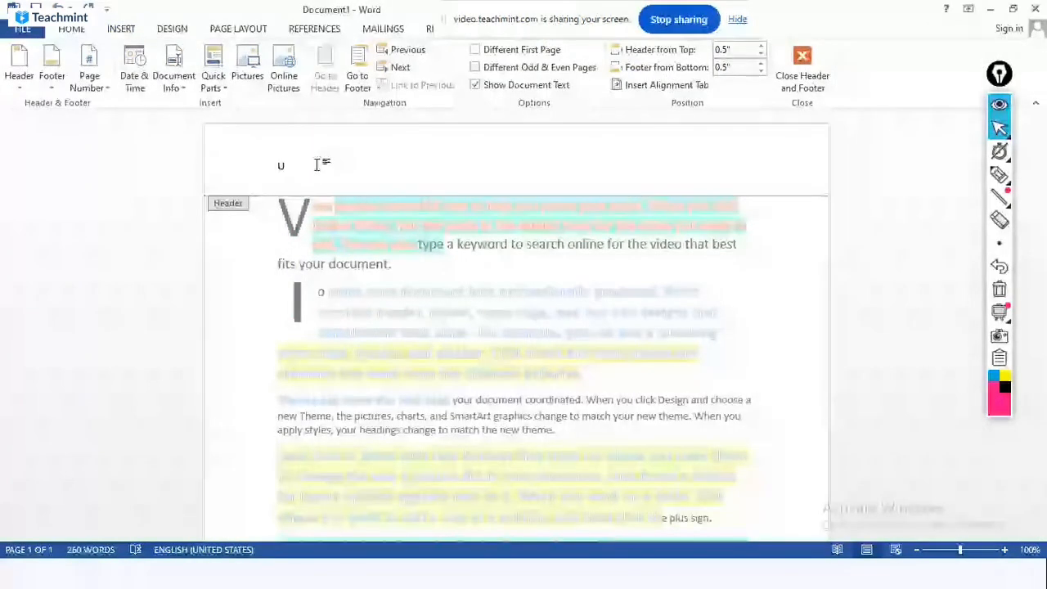
pyautogui.write('nity International Sc')
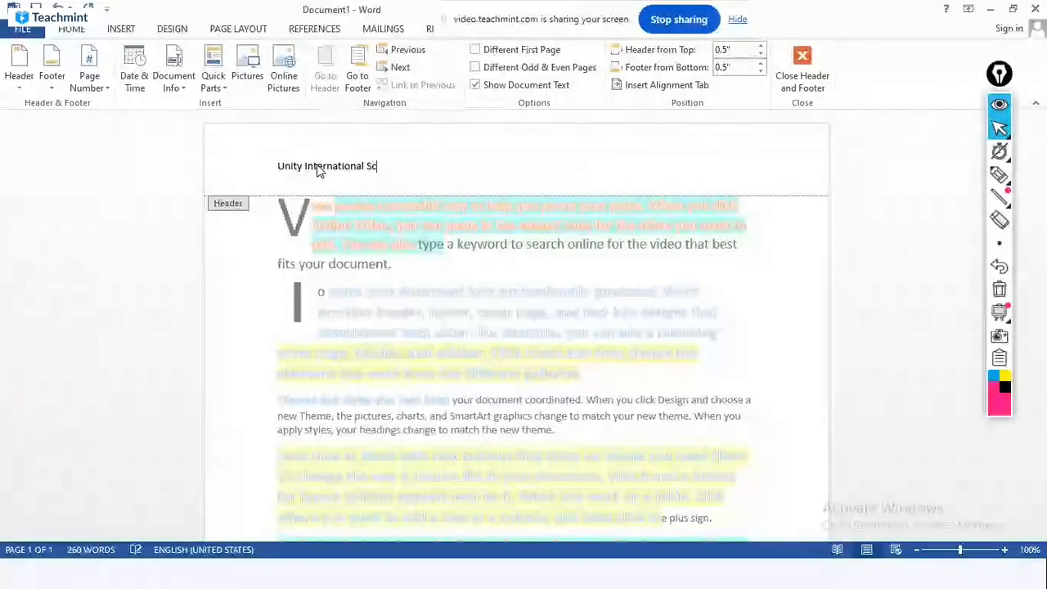
pyautogui.write('hool')
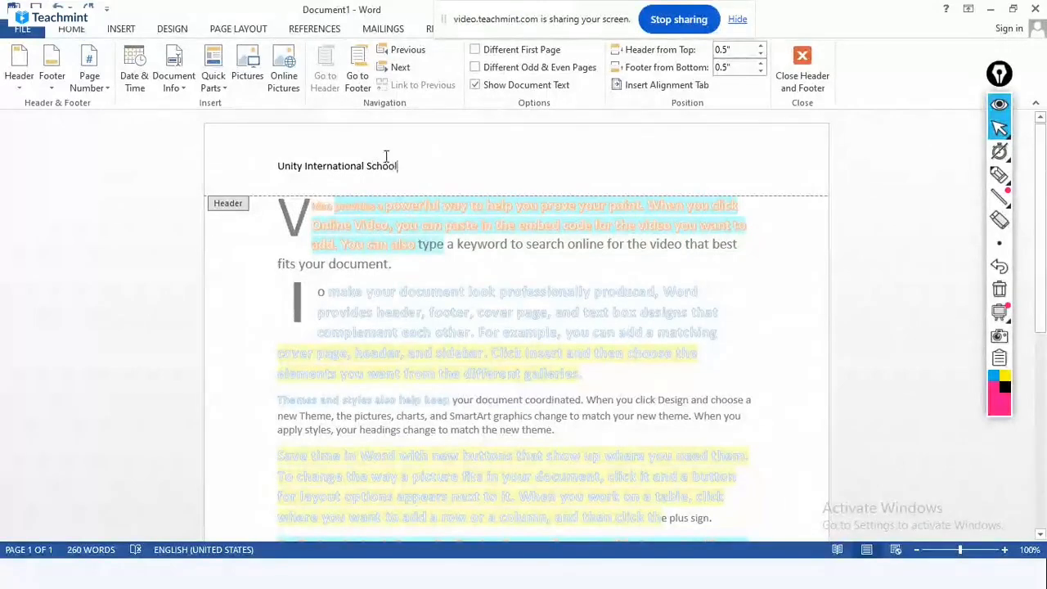
# Center the school name in the header, set its font size to 22 and make it bold
pyautogui.moveTo(401, 166); pyautogui.dragTo(279, 160)
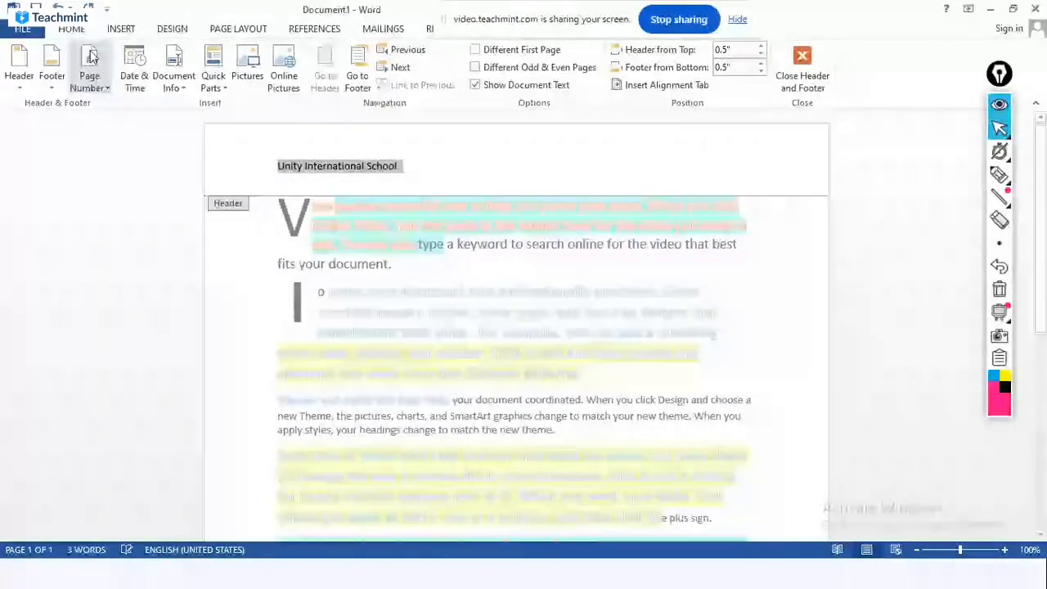
pyautogui.click(72, 31)
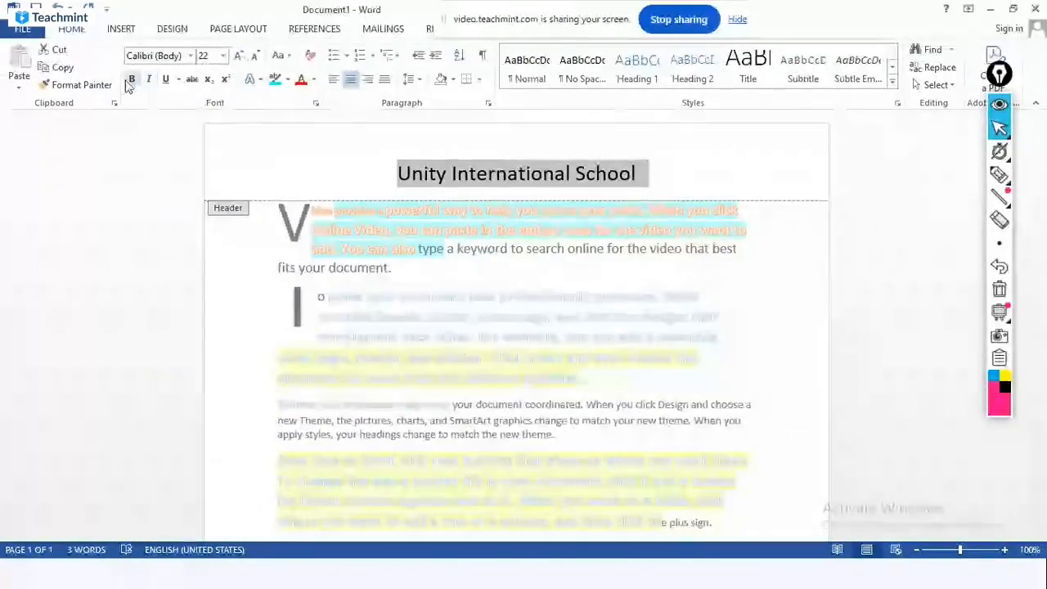
pyautogui.click(130, 83)
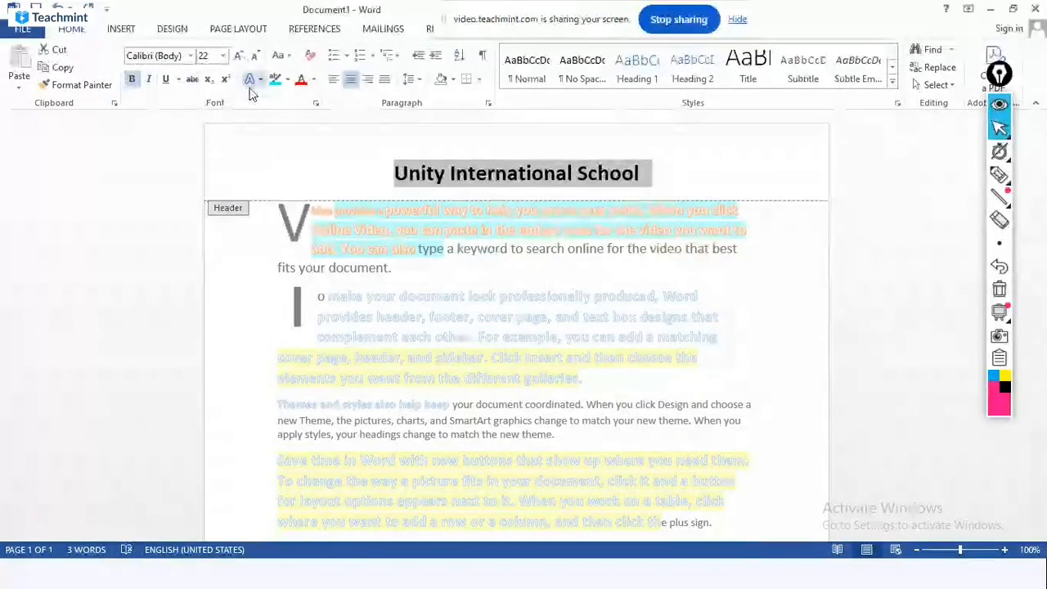
# Apply an orange outlined text effect and turquoise highlighting to the header's school name, and try to enlarge it to size 28
pyautogui.click(253, 81)
pyautogui.click(390, 204)
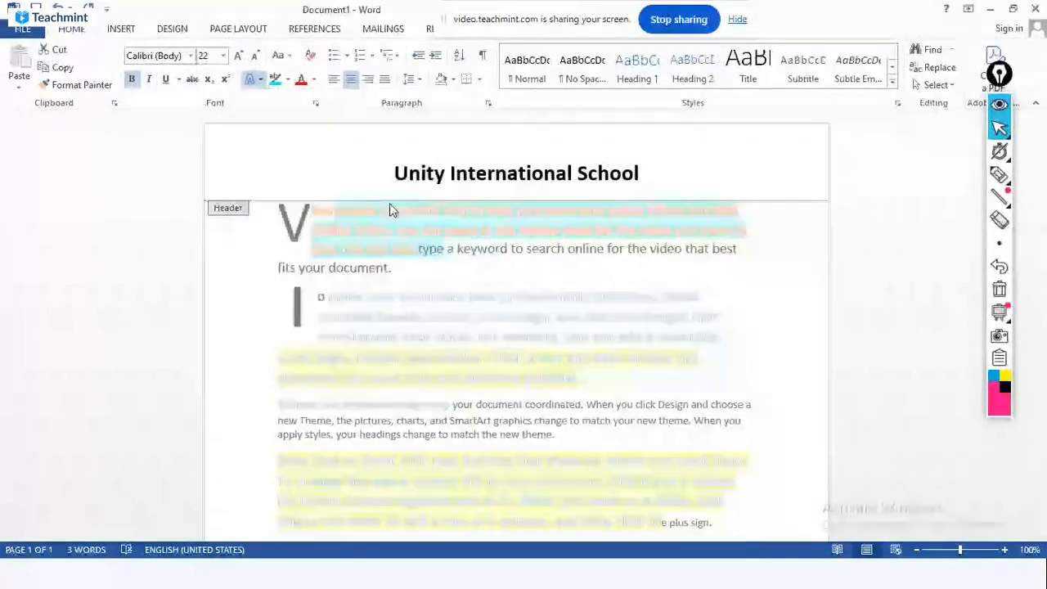
pyautogui.click(275, 80)
pyautogui.click(240, 55)
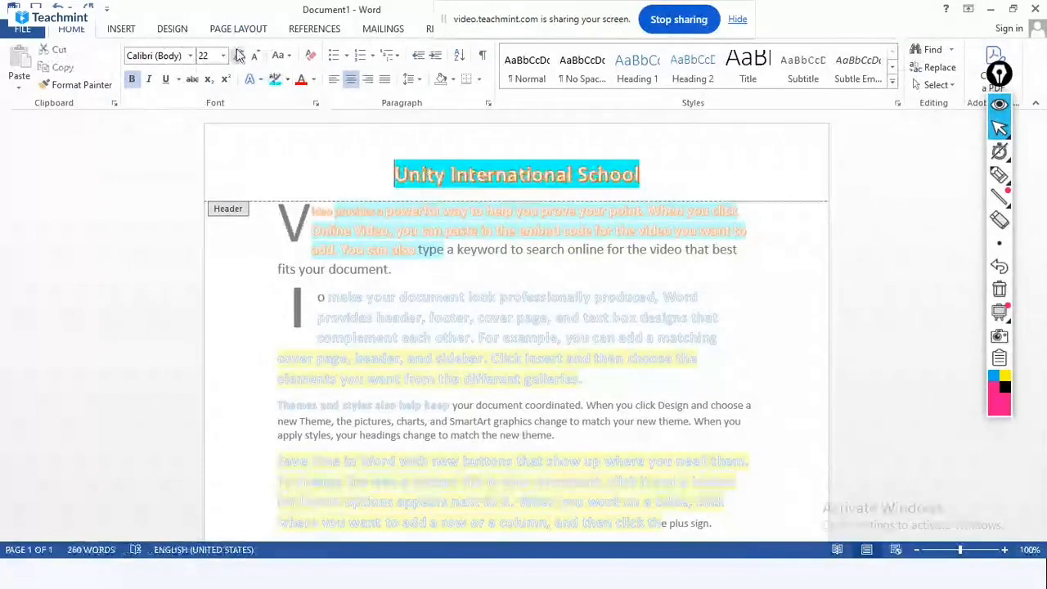
pyautogui.click(239, 55)
pyautogui.click(240, 55)
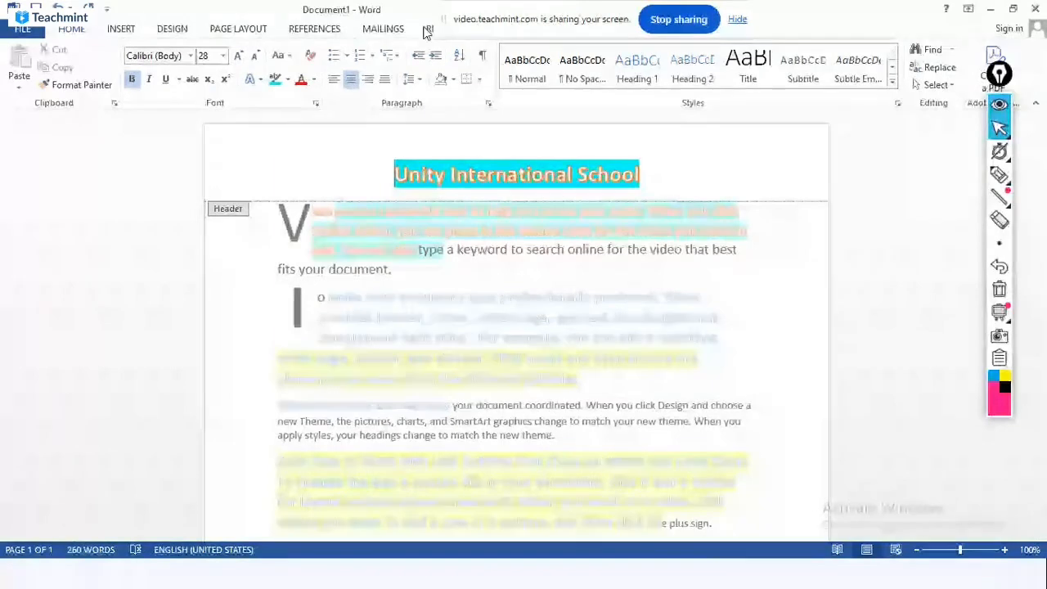
# Move the screen-sharing bar clear of the header tools, and close header editing to return to the document body
pyautogui.moveTo(446, 20); pyautogui.dragTo(624, 67)
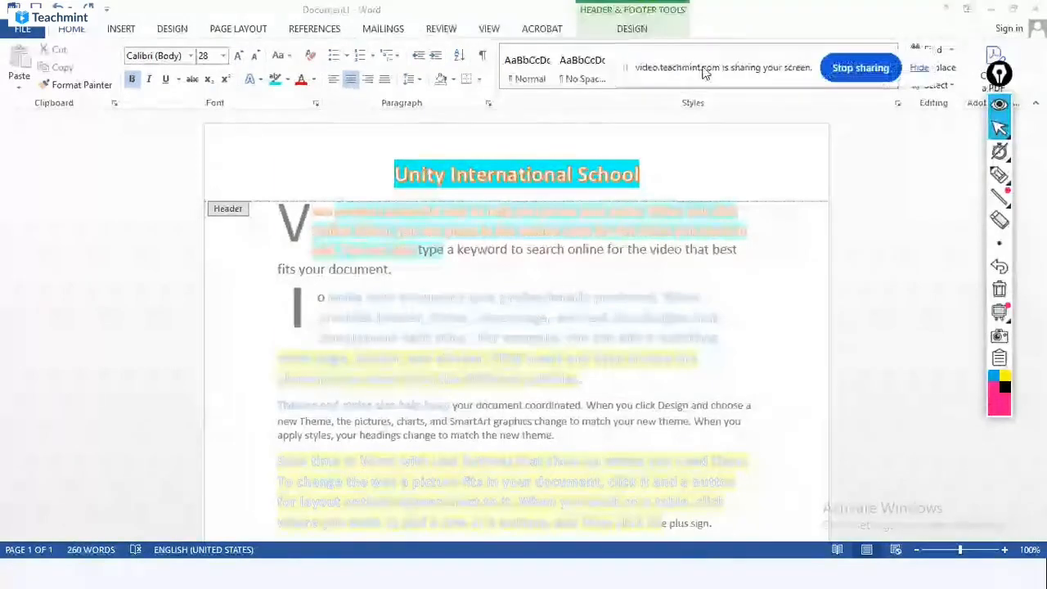
pyautogui.click(653, 31)
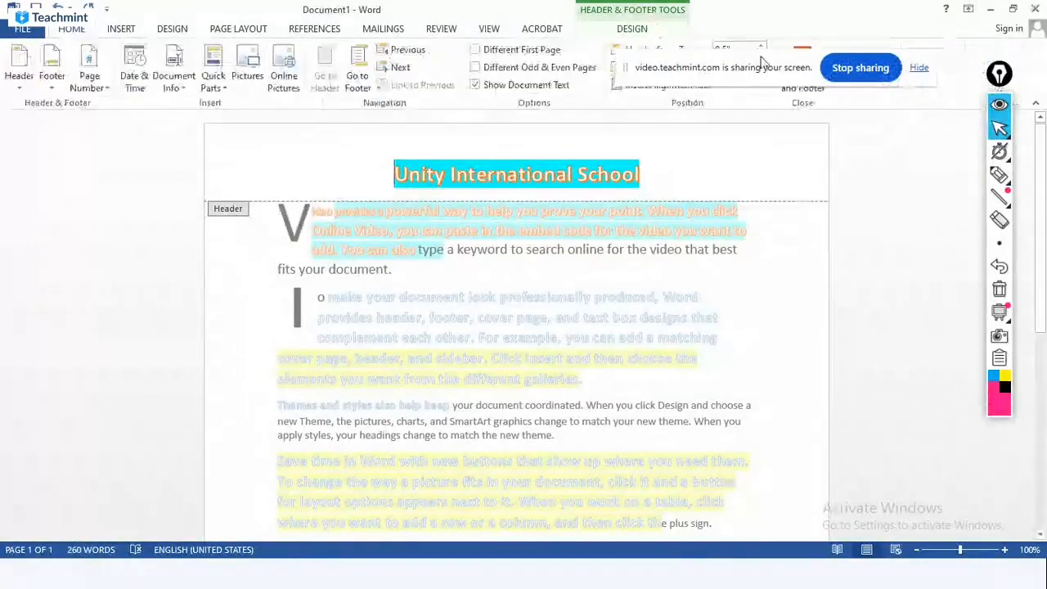
pyautogui.moveTo(785, 69); pyautogui.dragTo(701, 7)
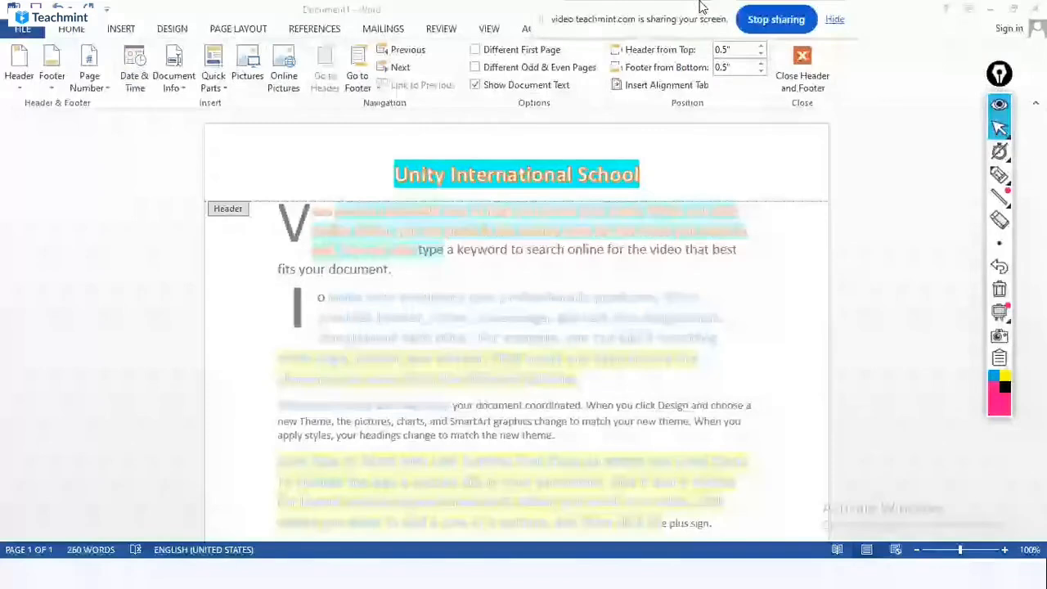
pyautogui.click(804, 62)
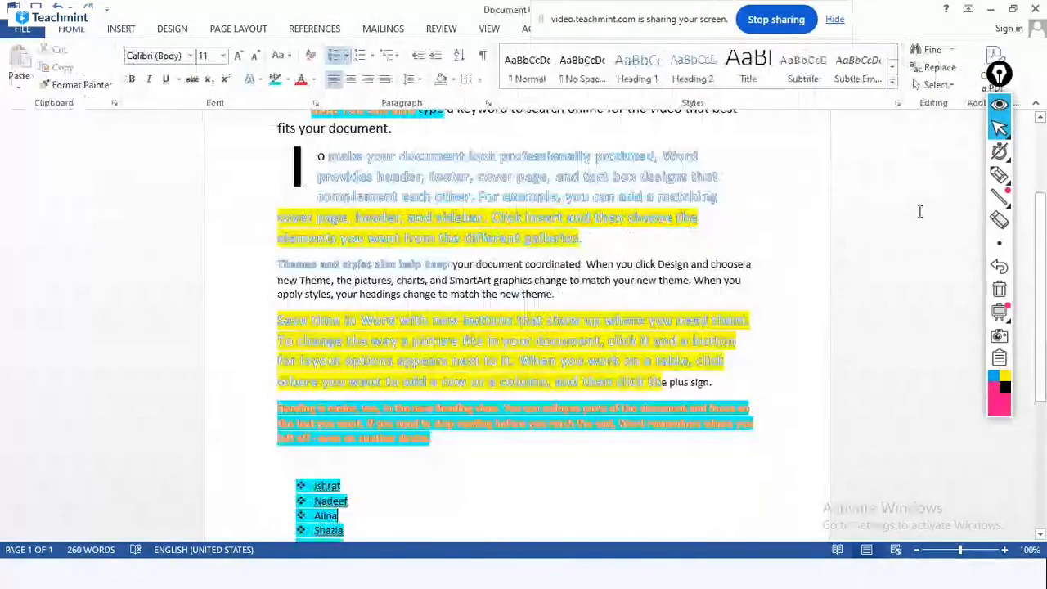
pyautogui.moveTo(1041, 270); pyautogui.dragTo(1046, 397)
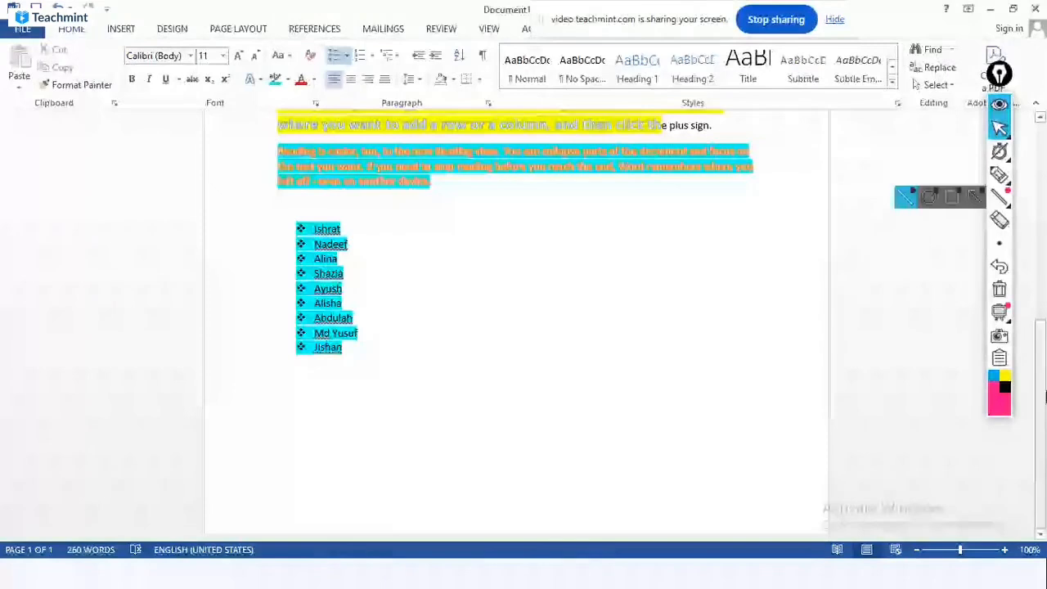
# Insert a page break below the bulleted name list and add blank lines until the document extends to a third page
pyautogui.click(379, 462)
pyautogui.hotkey('ctrl', 'Return')
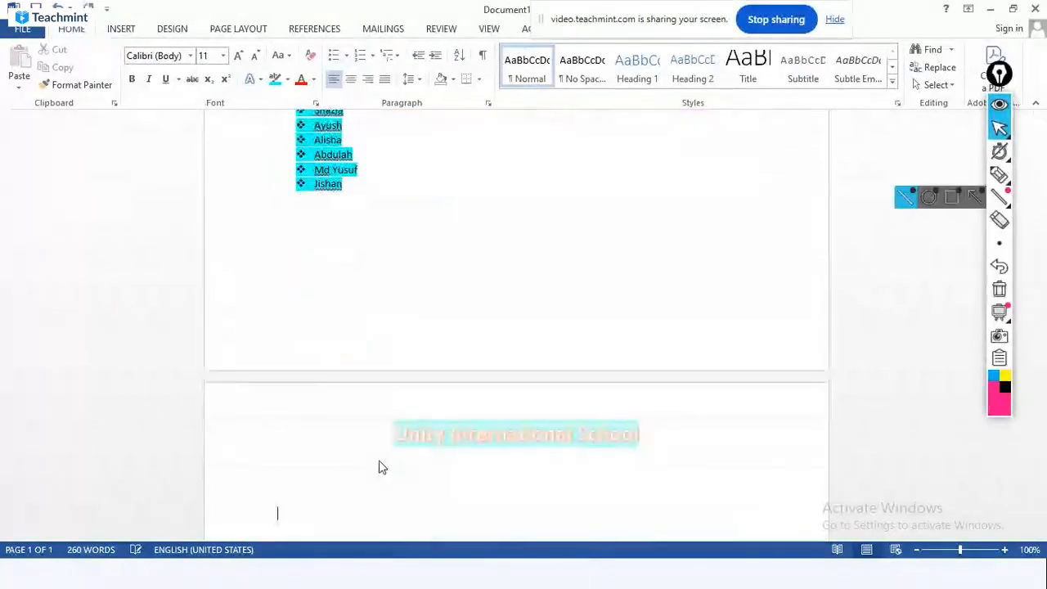
pyautogui.press('Return')
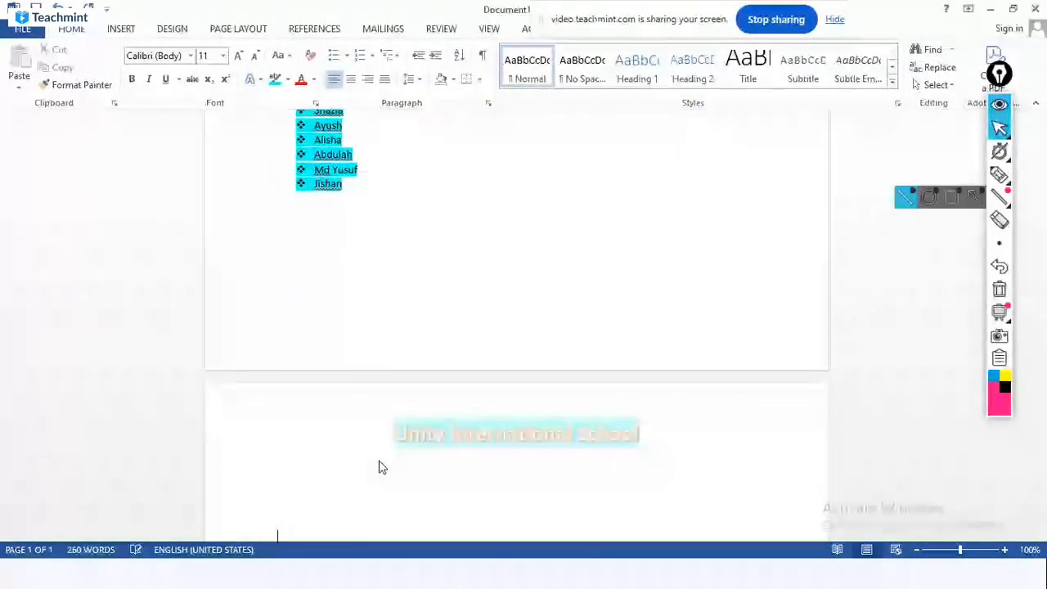
pyautogui.press('Return')
pyautogui.press('Return')
pyautogui.press('Return')
pyautogui.press('Return')
pyautogui.press('Return')
pyautogui.press('Return')
pyautogui.press('Return')
pyautogui.press('Return')
pyautogui.press('Return')
pyautogui.press('Return')
pyautogui.press('Return')
pyautogui.press('Return')
pyautogui.press('Return')
pyautogui.press('Return')
pyautogui.press('Return')
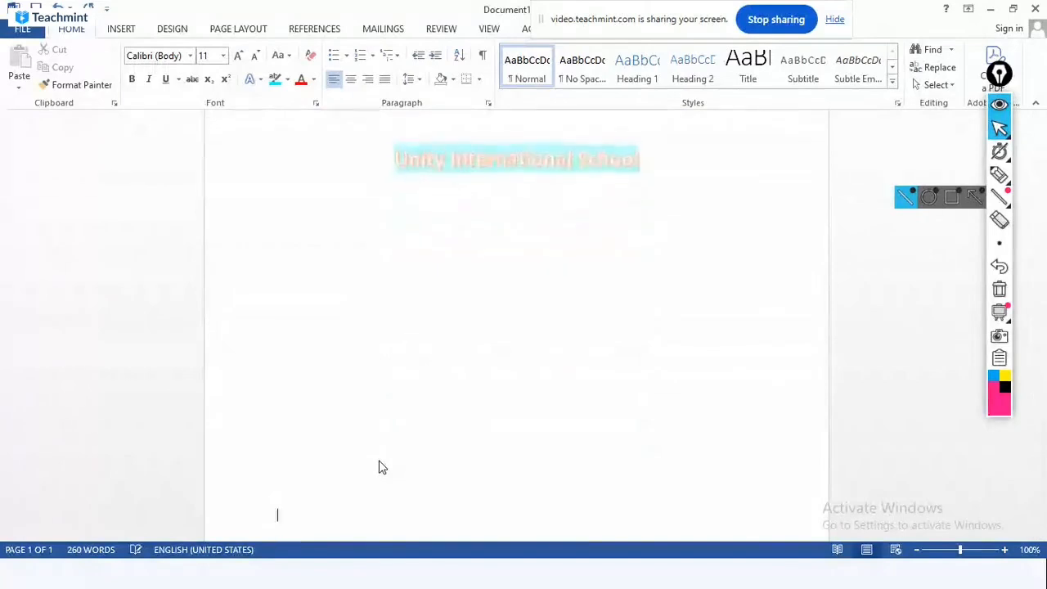
pyautogui.press('Return')
pyautogui.press('Return')
pyautogui.press('Return')
pyautogui.press('Return')
pyautogui.press('Return')
pyautogui.press('Return')
pyautogui.press('Return')
pyautogui.press('Return')
pyautogui.press('Return')
pyautogui.press('Return')
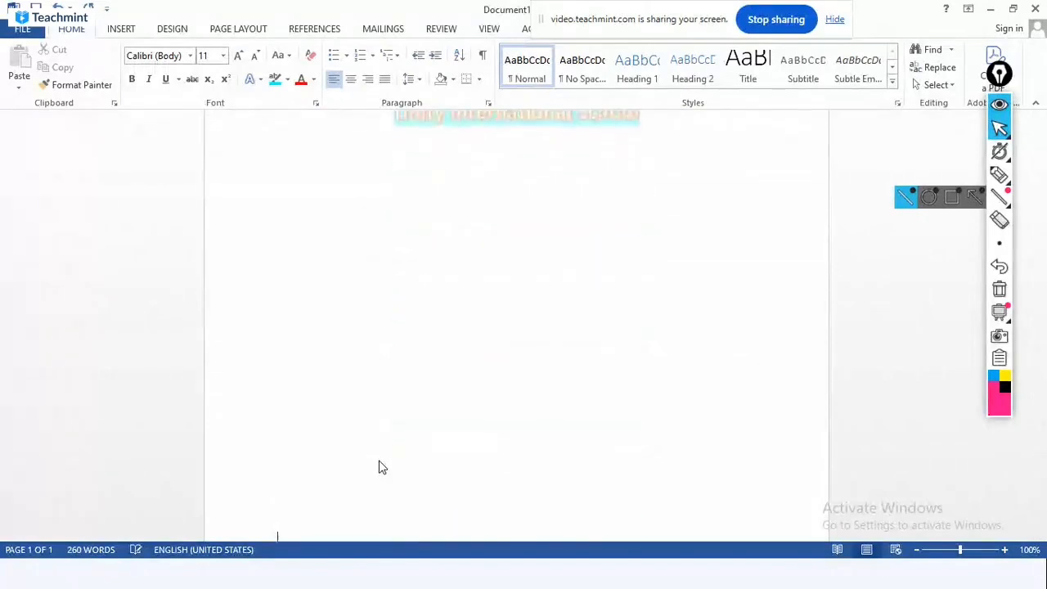
pyautogui.press('BackSpace')
pyautogui.press('BackSpace')
pyautogui.press('BackSpace')
pyautogui.press('BackSpace')
pyautogui.press('BackSpace')
pyautogui.press('BackSpace')
pyautogui.press('BackSpace')
pyautogui.press('BackSpace')
pyautogui.press('BackSpace')
pyautogui.press('BackSpace')
pyautogui.press('BackSpace')
pyautogui.press('BackSpace')
pyautogui.press('BackSpace')
pyautogui.press('BackSpace')
pyautogui.press('BackSpace')
pyautogui.press('BackSpace')
pyautogui.press('BackSpace')
pyautogui.press('BackSpace')
pyautogui.press('BackSpace')
pyautogui.press('BackSpace')
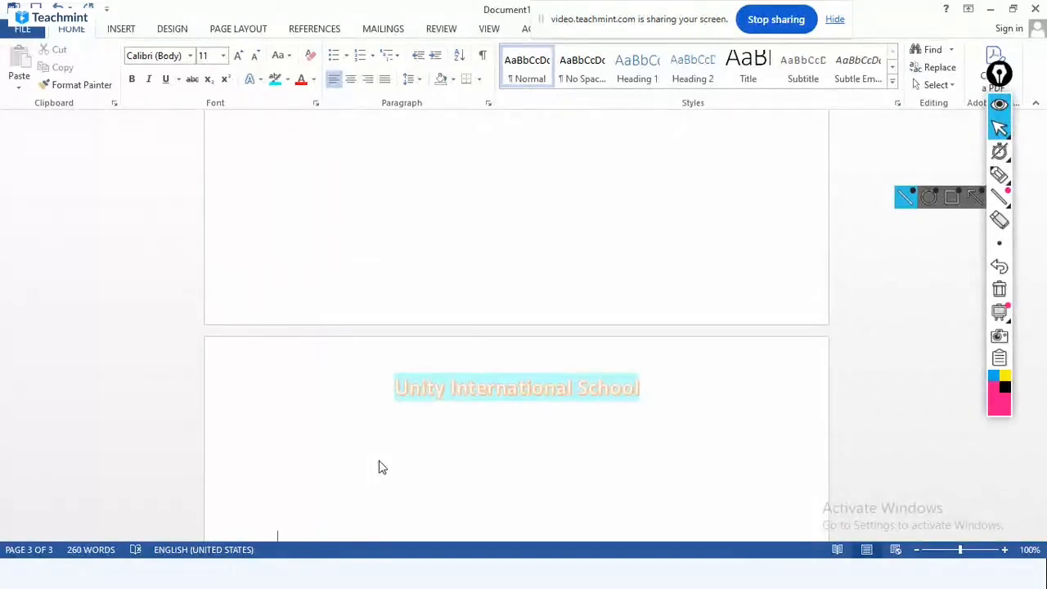
# Open the footer for editing, insert a Plain Number 2 page number at the bottom of the page, and close footer editing
pyautogui.click(129, 29)
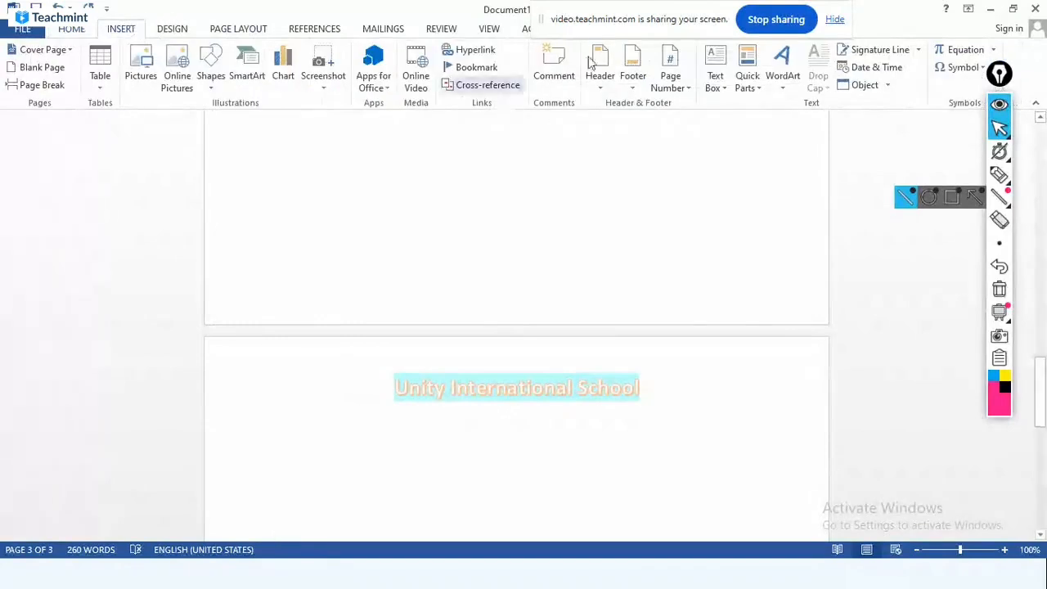
pyautogui.click(636, 85)
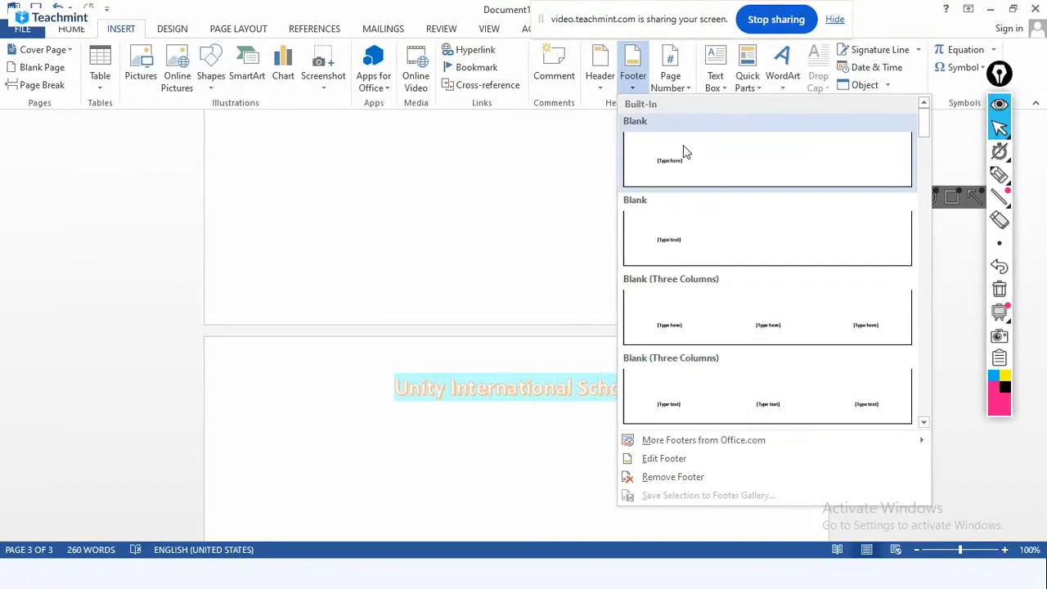
pyautogui.click(677, 465)
pyautogui.click(90, 81)
pyautogui.moveTo(115, 108)
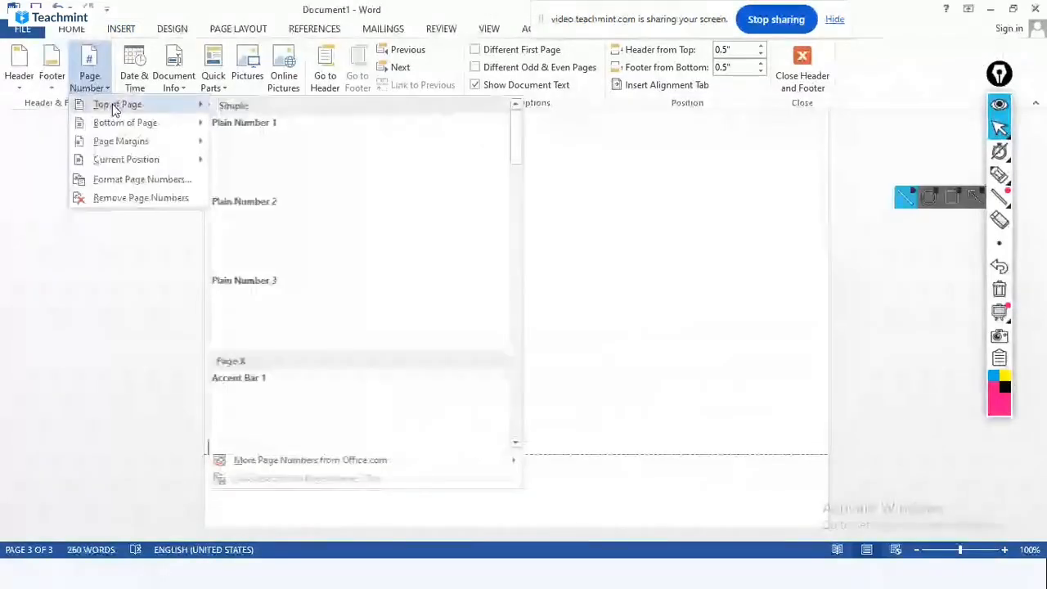
pyautogui.moveTo(152, 131)
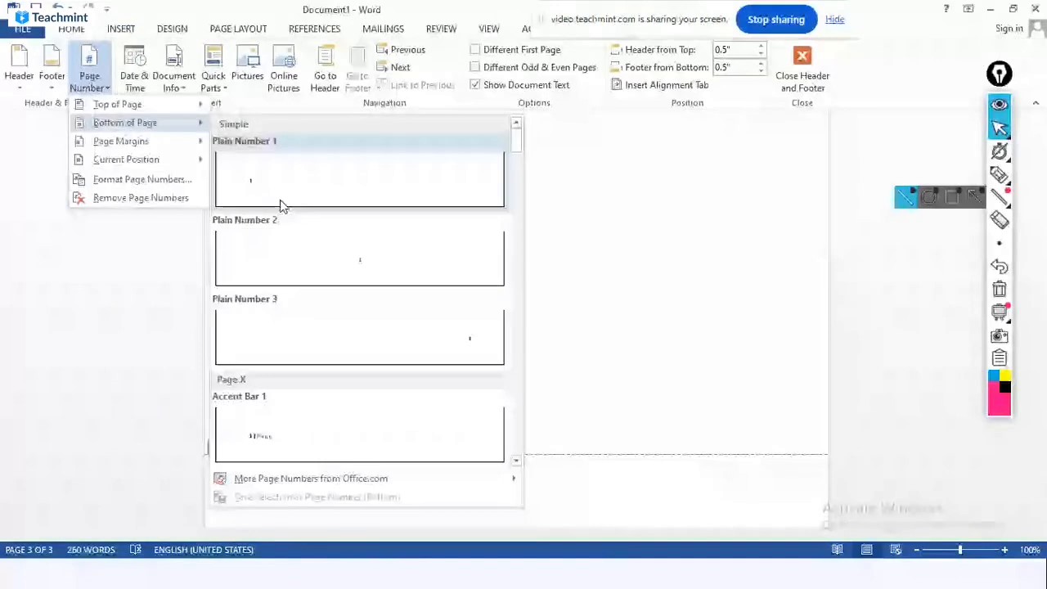
pyautogui.click(298, 255)
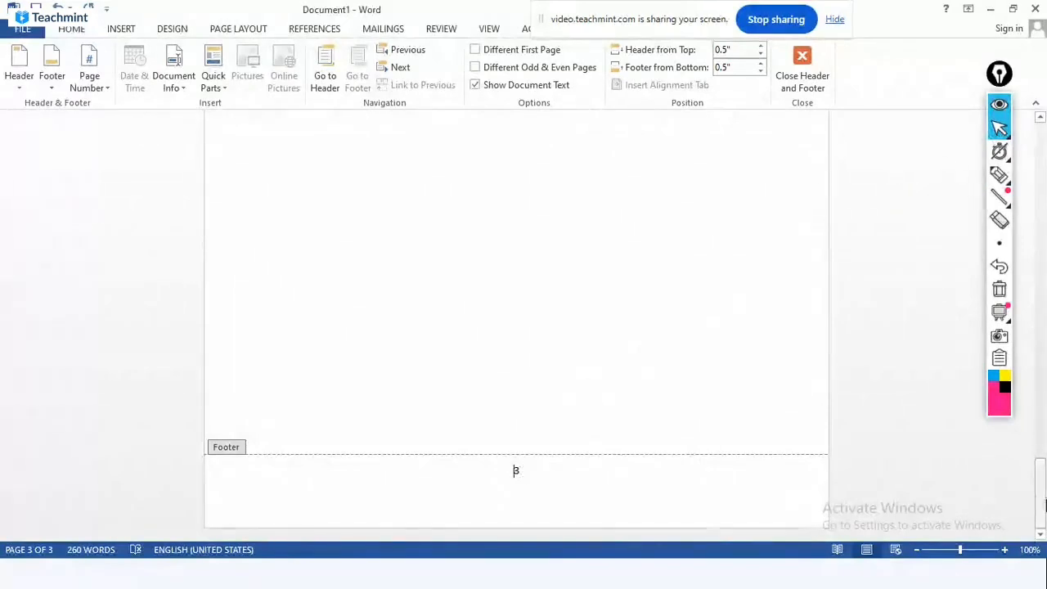
pyautogui.click(806, 77)
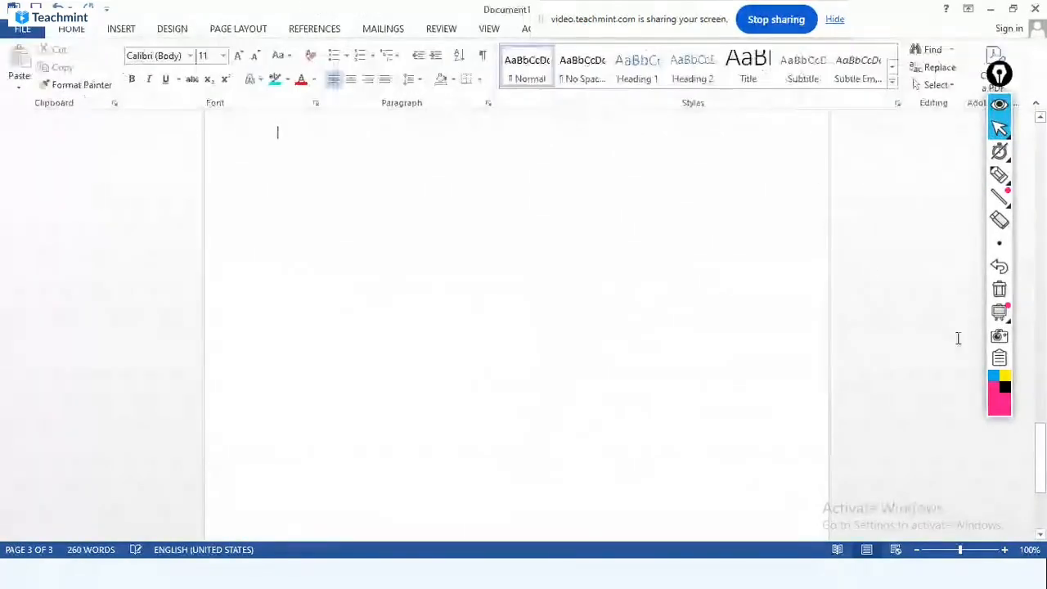
# Check the footer page numbers and the repeated header across the document's three pages
pyautogui.moveTo(1041, 458); pyautogui.dragTo(1043, 243)
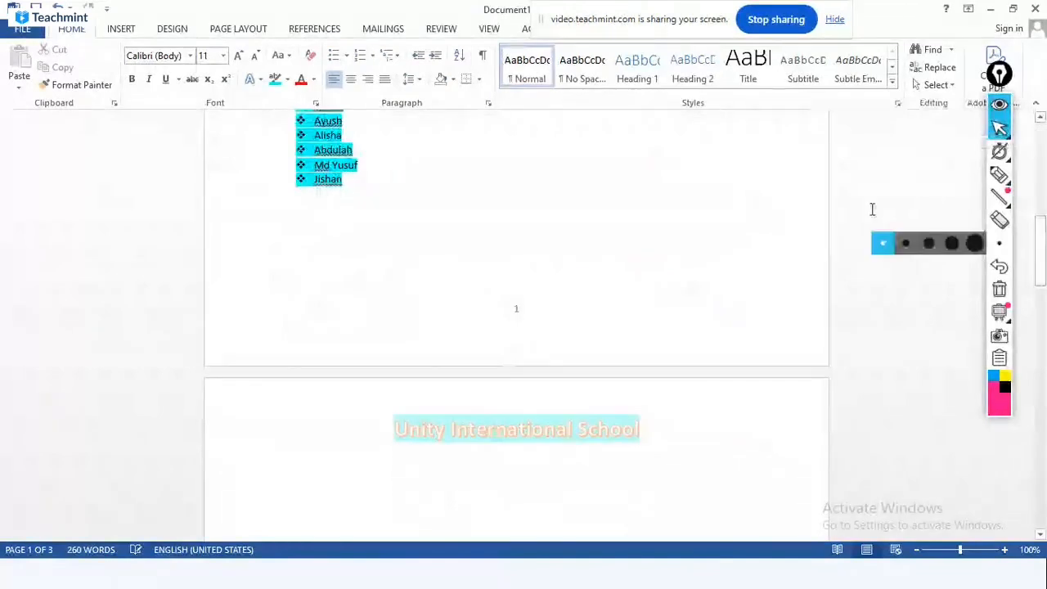
pyautogui.click(999, 175)
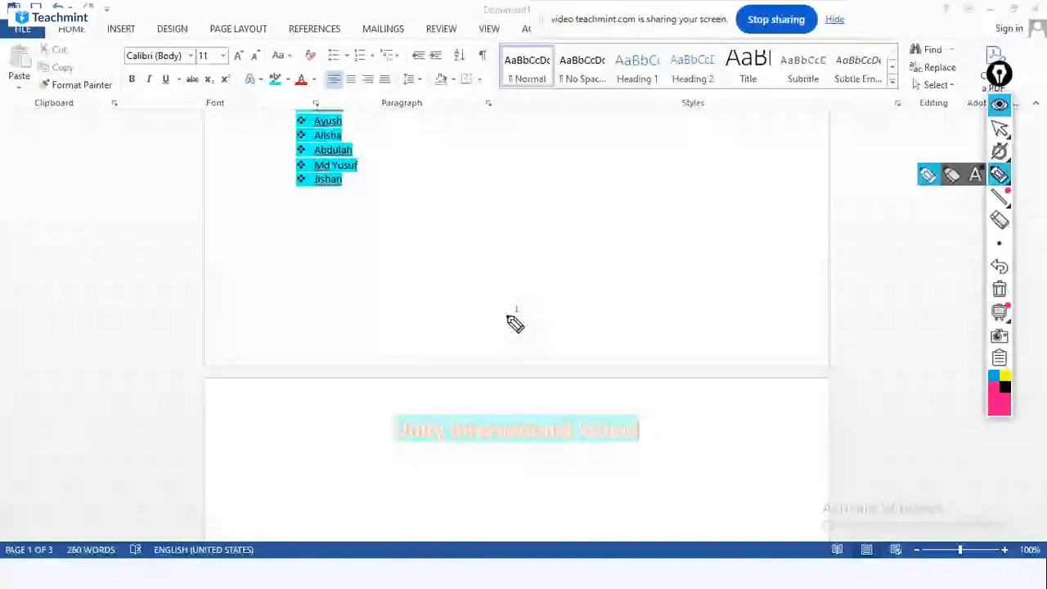
pyautogui.click(1001, 128)
pyautogui.click(1000, 106)
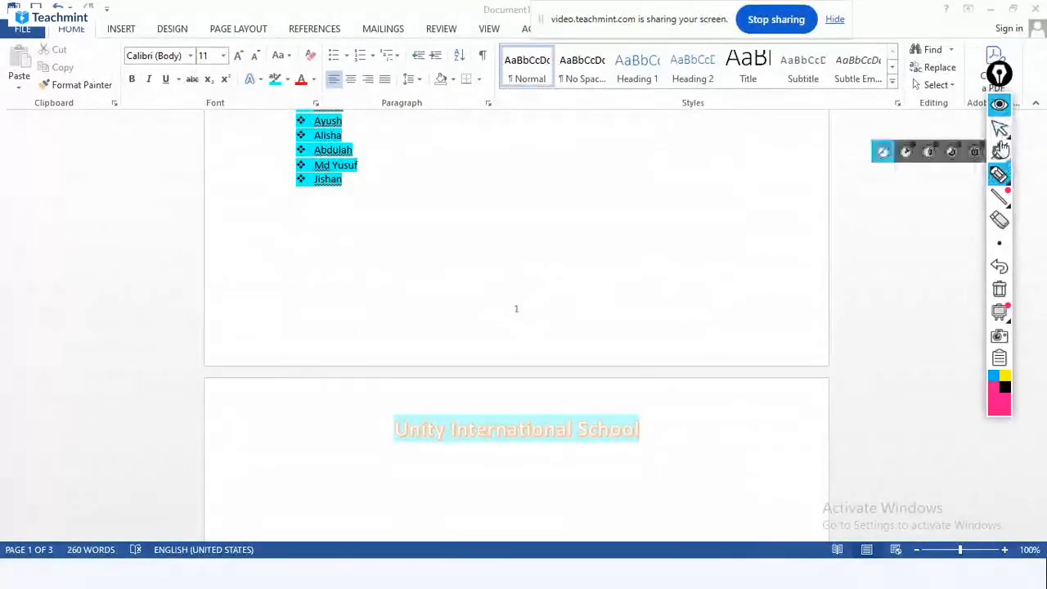
pyautogui.click(1000, 128)
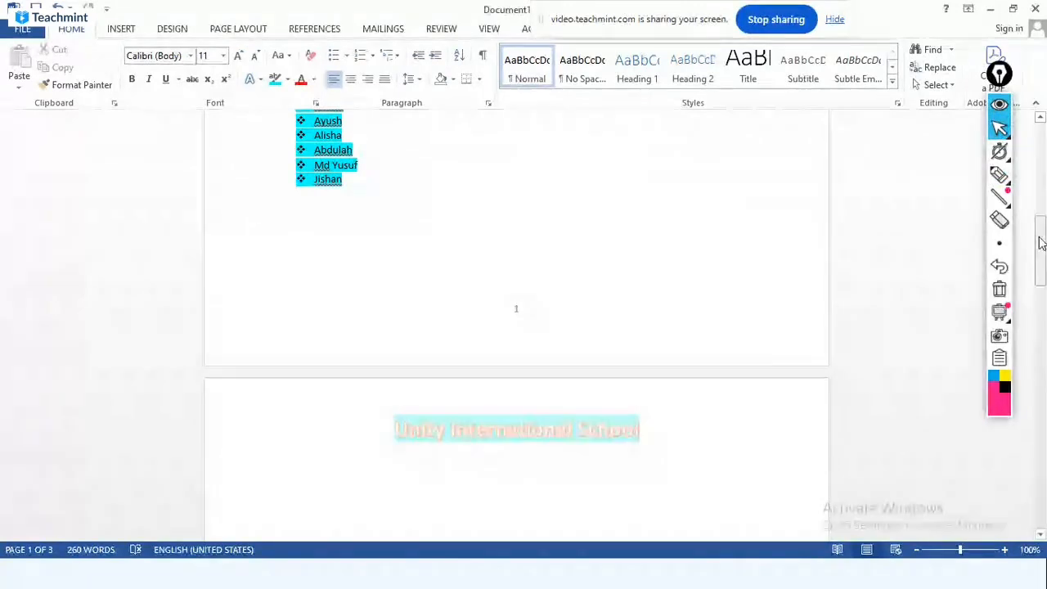
pyautogui.scroll(-10, 605, 322)
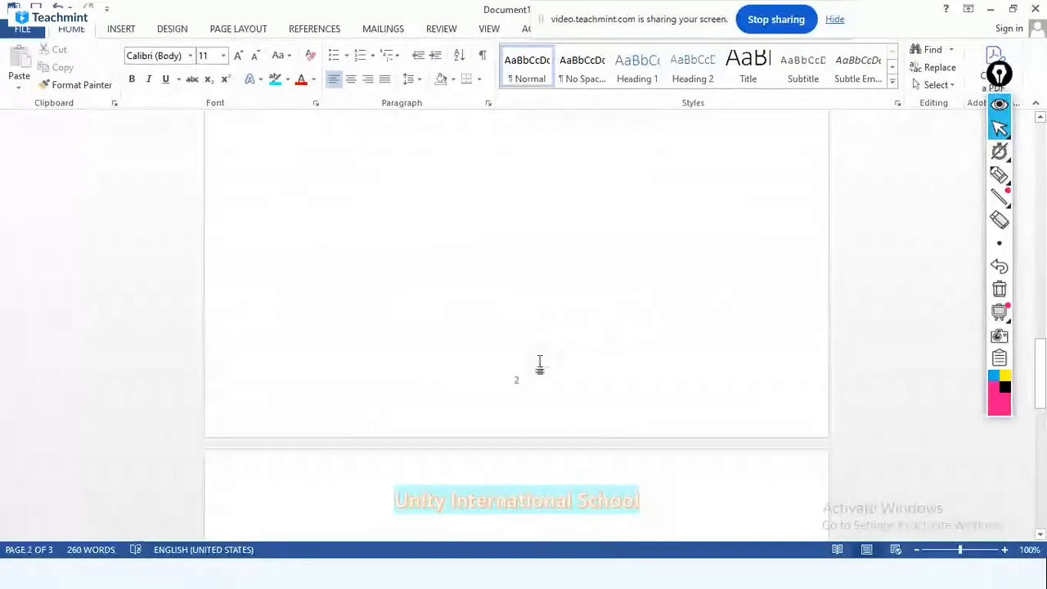
pyautogui.moveTo(1040, 373); pyautogui.dragTo(1043, 517)
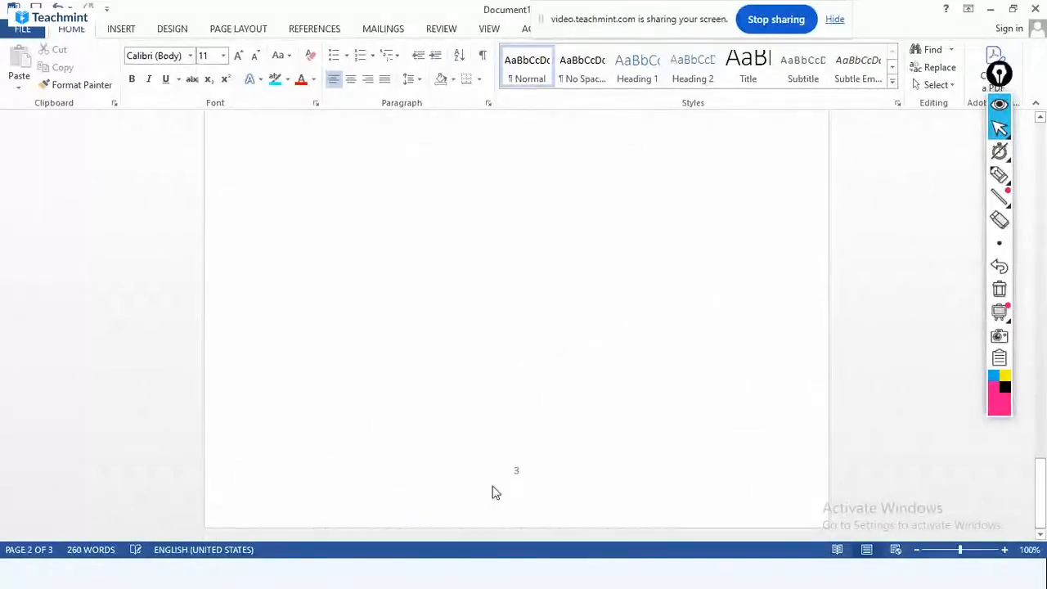
# Add blank lines at the end of the third page until the document extends to a fifth page
pyautogui.click(403, 452)
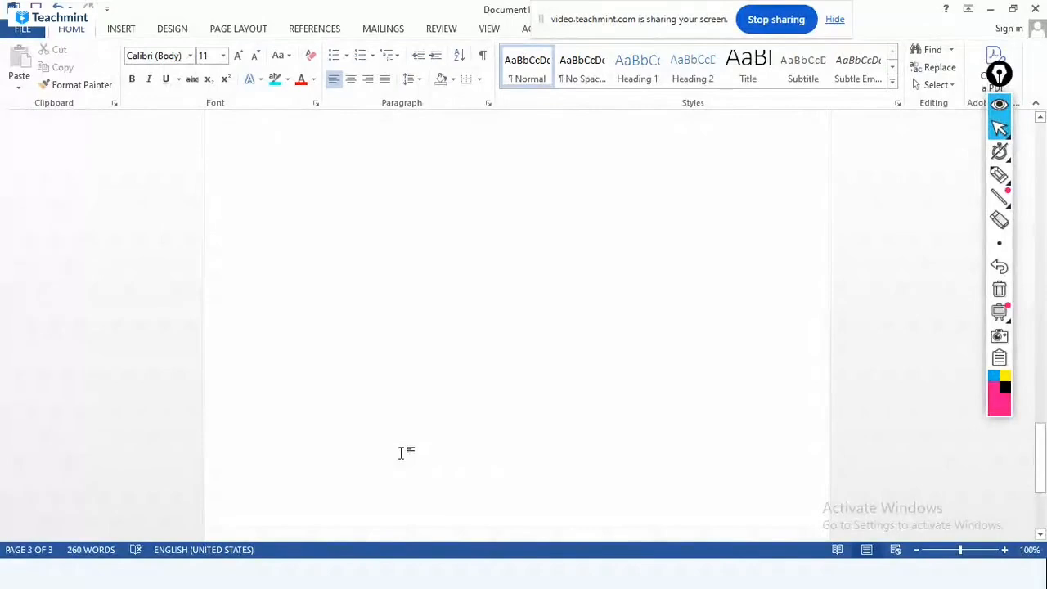
pyautogui.press('Return')
pyautogui.press('Return')
pyautogui.press('Return')
pyautogui.press('Return')
pyautogui.press('Return')
pyautogui.press('Return')
pyautogui.press('Return')
pyautogui.press('Return')
pyautogui.press('Return')
pyautogui.press('Return')
pyautogui.press('Return')
pyautogui.press('Return')
pyautogui.press('Return')
pyautogui.press('Return')
pyautogui.press('Return')
pyautogui.press('Return')
pyautogui.press('Return')
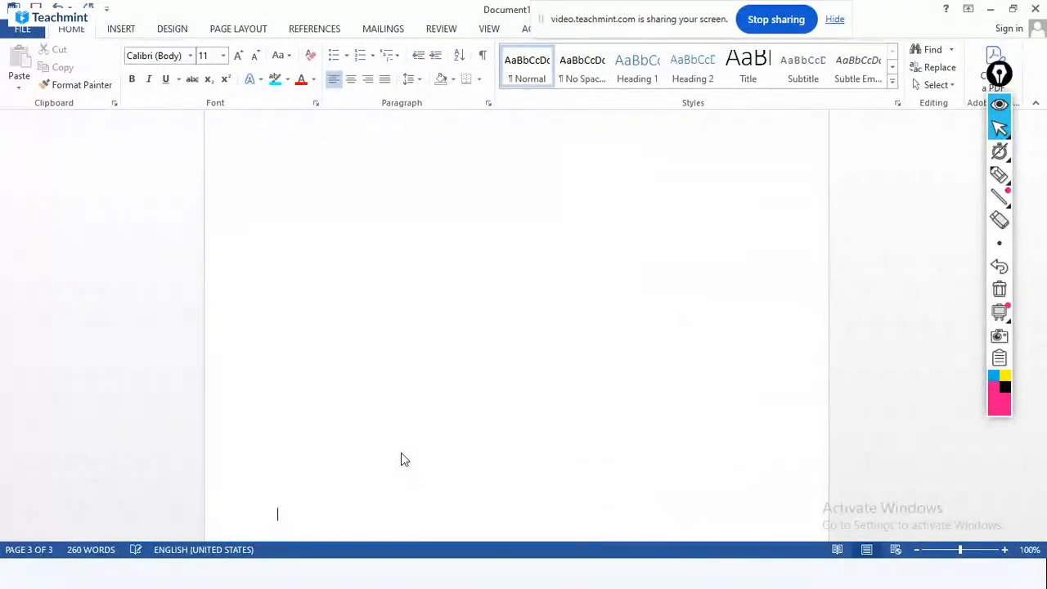
pyautogui.press('Return')
pyautogui.press('Return')
pyautogui.press('Return')
pyautogui.press('Return')
pyautogui.press('Return')
pyautogui.press('Return')
pyautogui.press('Return')
pyautogui.press('Return')
pyautogui.press('Return')
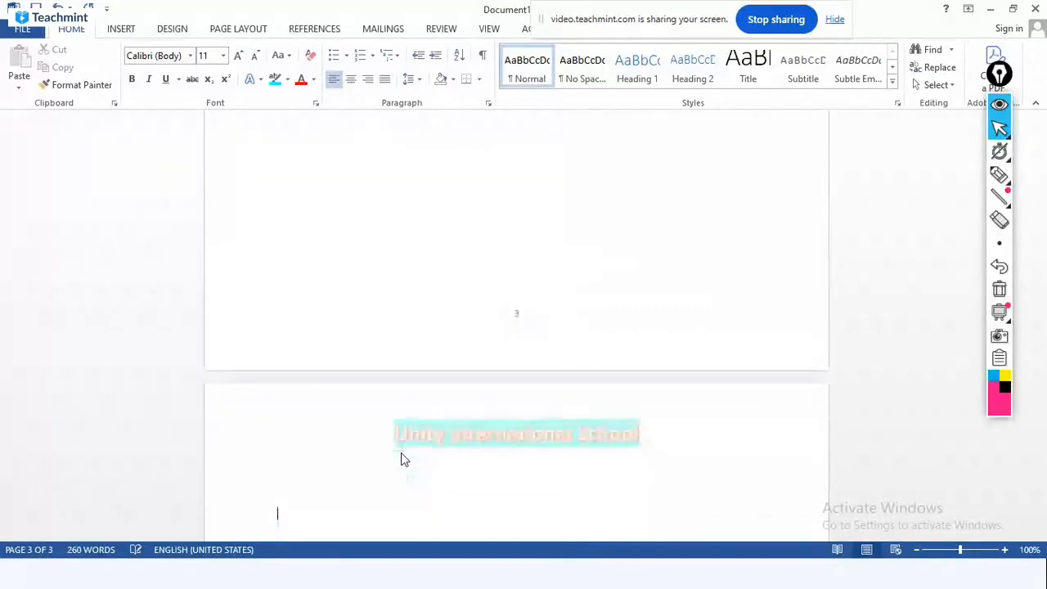
pyautogui.press('Return')
pyautogui.press('Return')
pyautogui.press('Return')
pyautogui.press('Return')
pyautogui.press('Return')
pyautogui.press('Return')
pyautogui.press('Return')
pyautogui.press('Return')
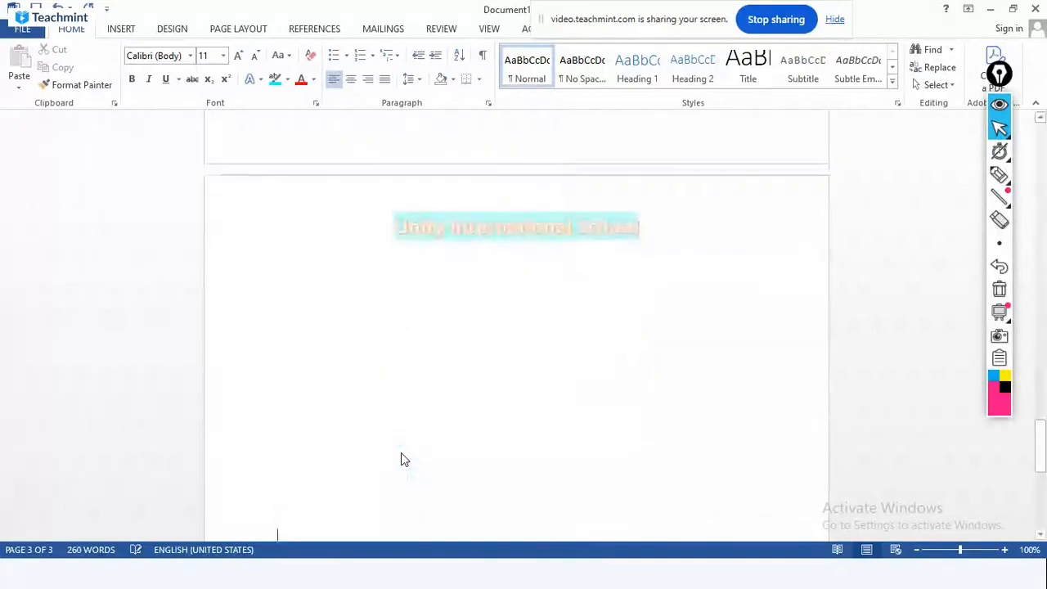
pyautogui.press('Return')
pyautogui.press('Return')
pyautogui.press('Return')
pyautogui.press('Return')
pyautogui.press('Return')
pyautogui.press('Return')
pyautogui.press('Return')
pyautogui.press('Return')
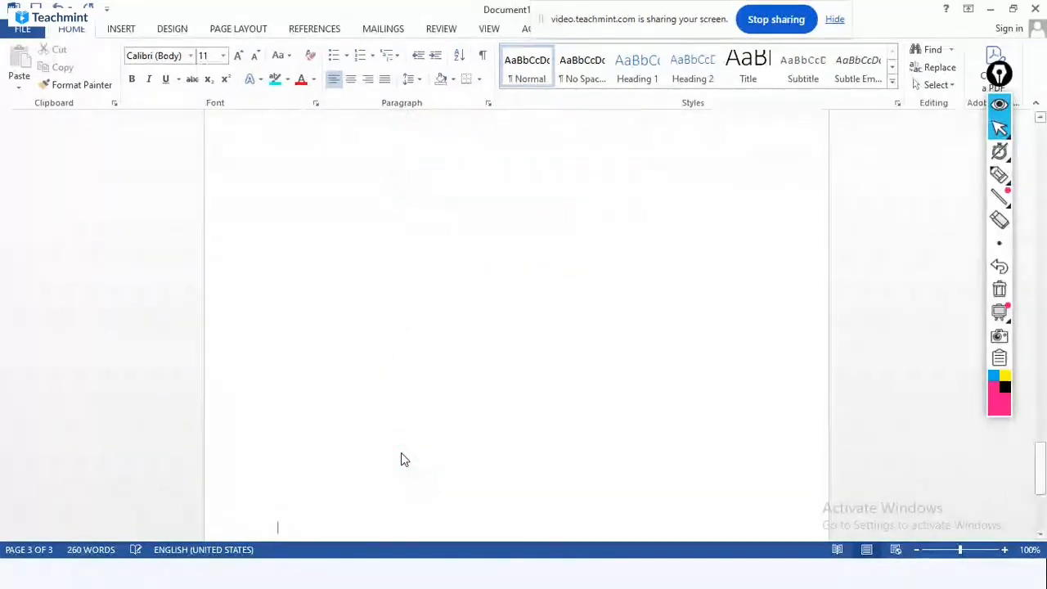
pyautogui.press('Return')
pyautogui.press('Return')
pyautogui.press('Return')
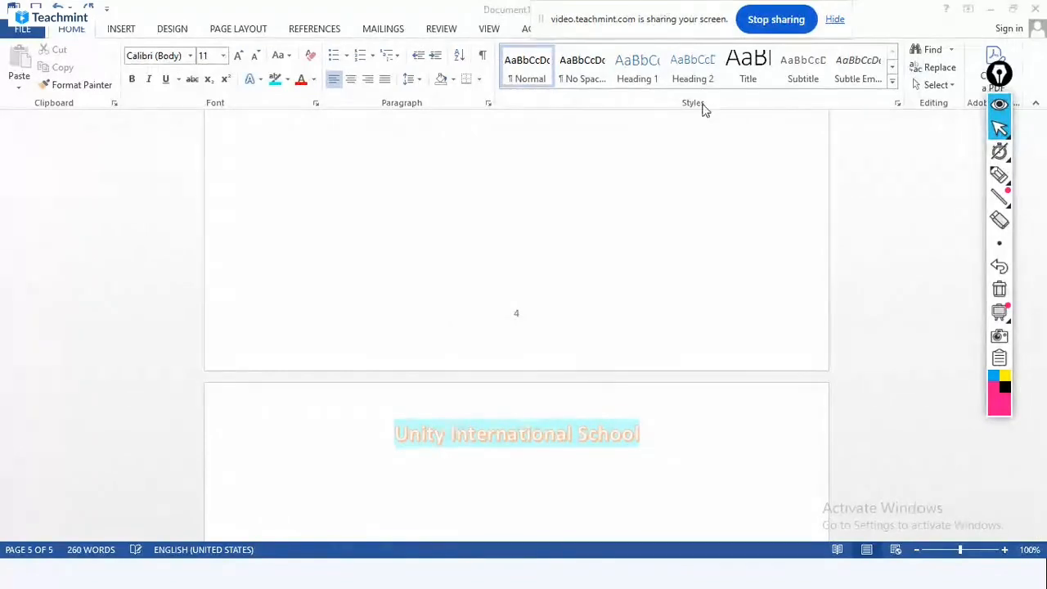
# Move the screen-sharing bar clear of the header and footer commands, and remove the school-name header from the document
pyautogui.moveTo(662, 13); pyautogui.dragTo(726, 101)
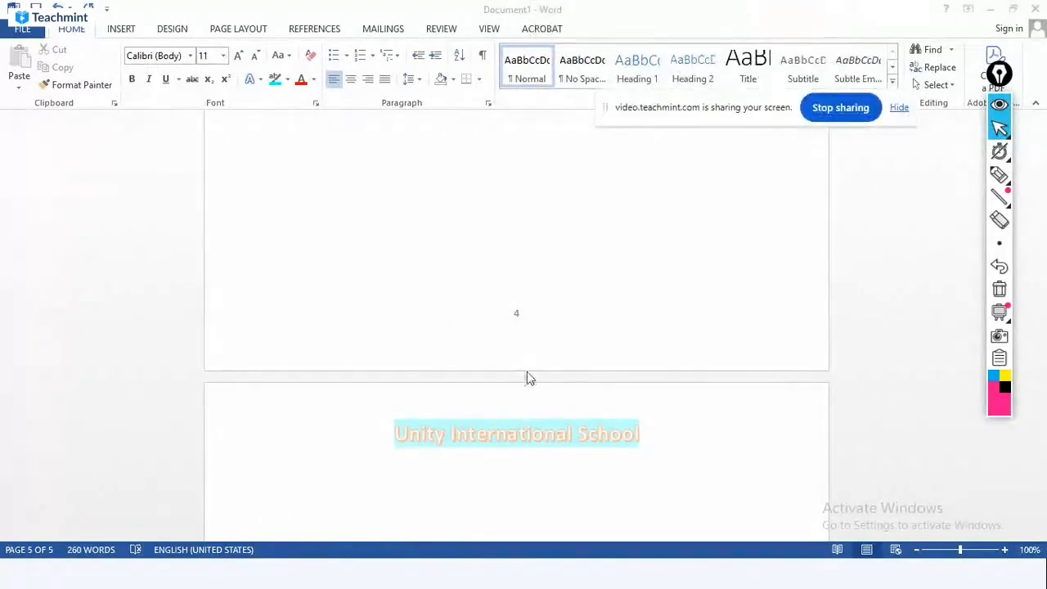
pyautogui.click(121, 28)
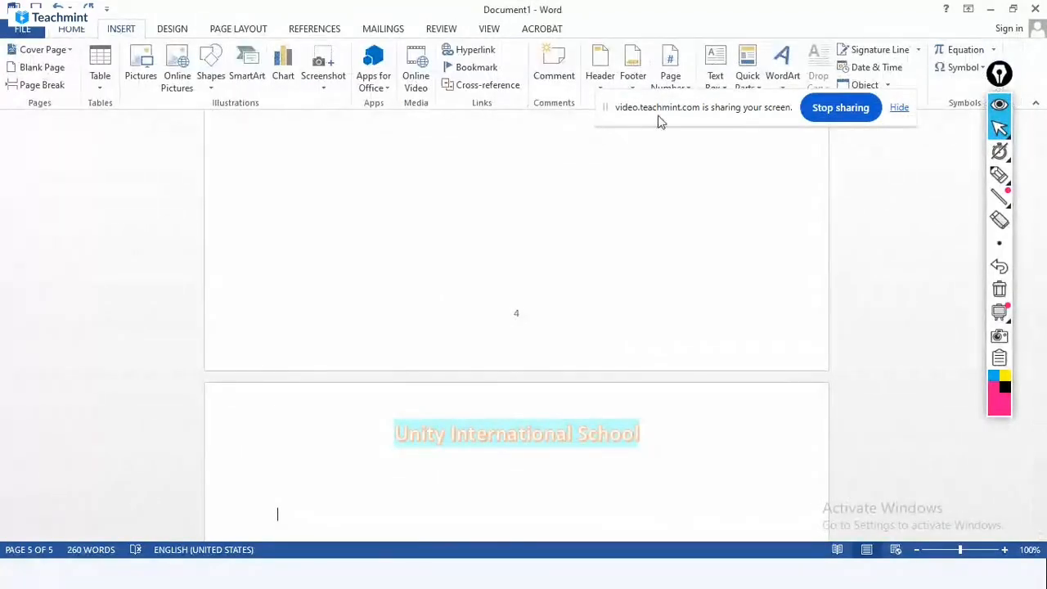
pyautogui.moveTo(660, 116); pyautogui.dragTo(646, 20)
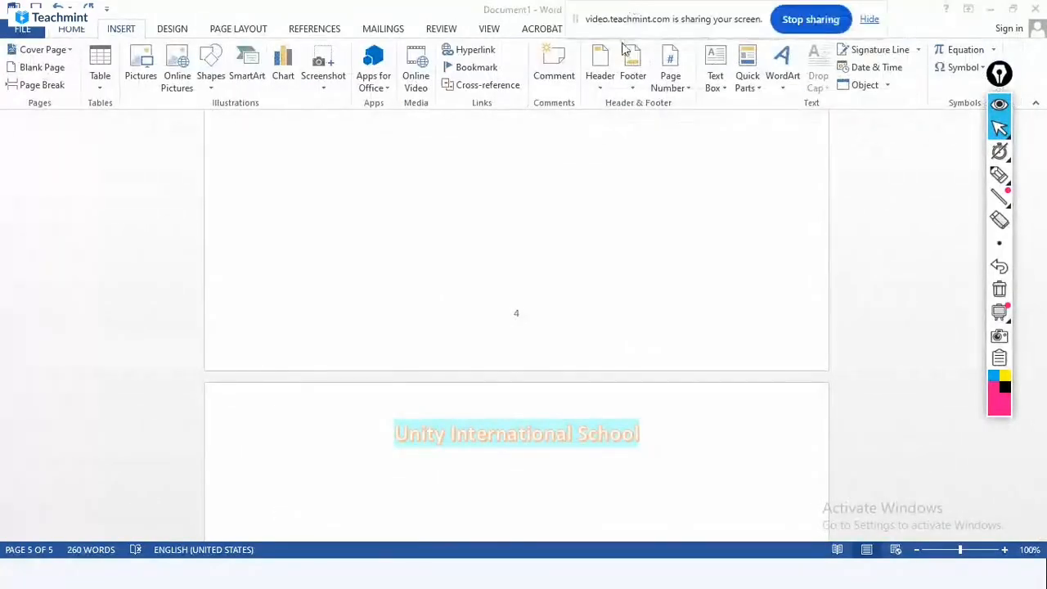
pyautogui.click(608, 92)
pyautogui.click(608, 92)
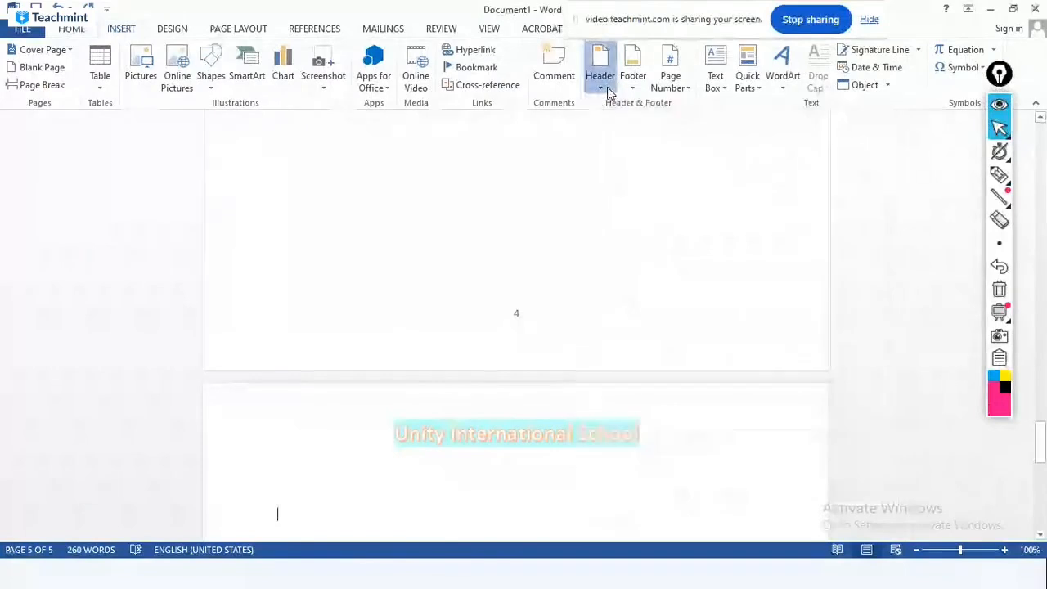
pyautogui.click(608, 92)
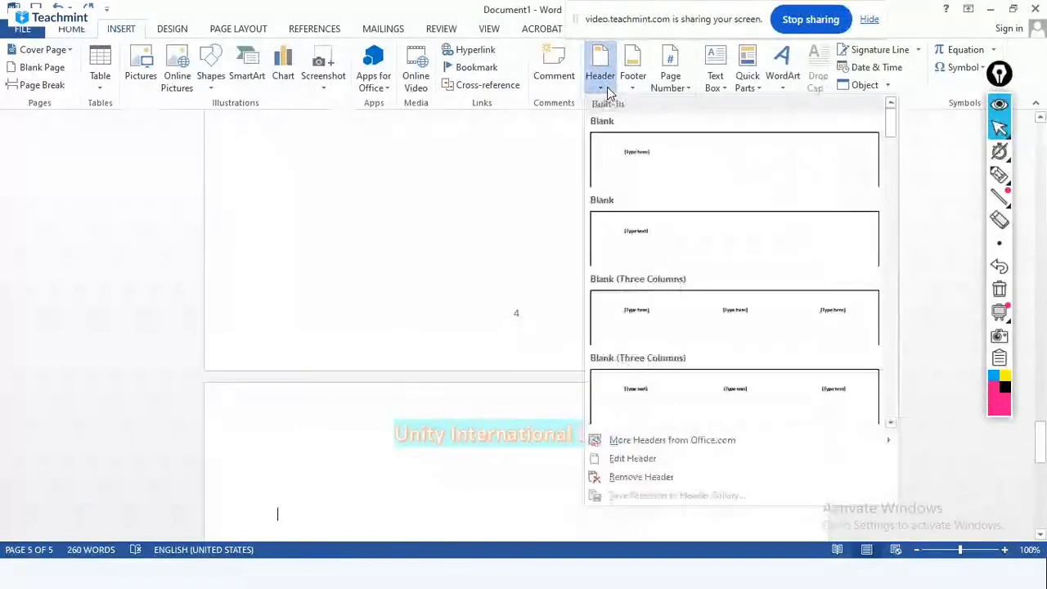
pyautogui.click(652, 478)
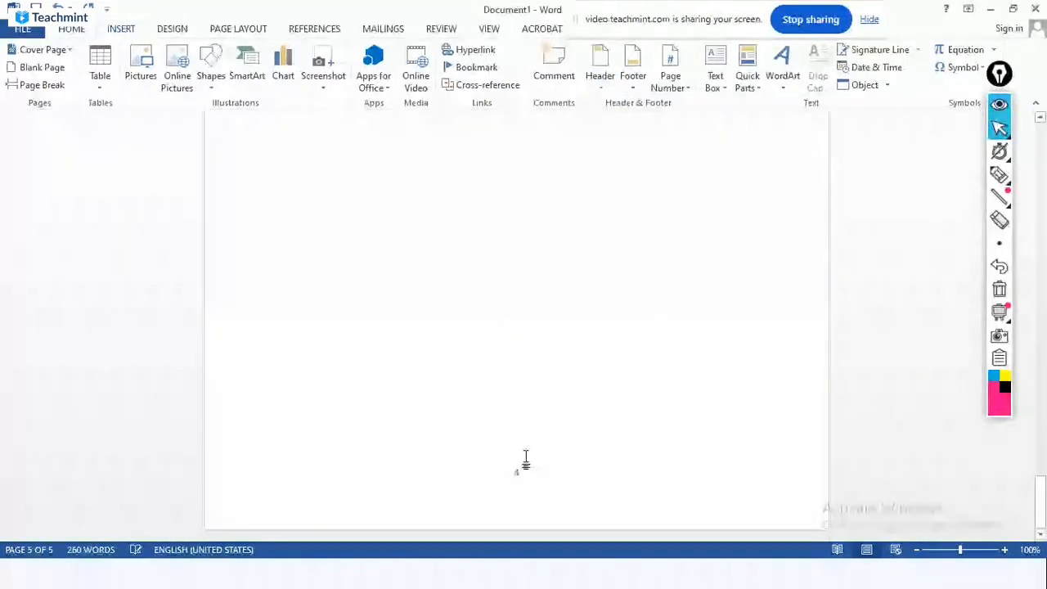
# Review the pages without their header, and remove the footer with its page numbers from the document
pyautogui.moveTo(1041, 503); pyautogui.dragTo(1041, 151)
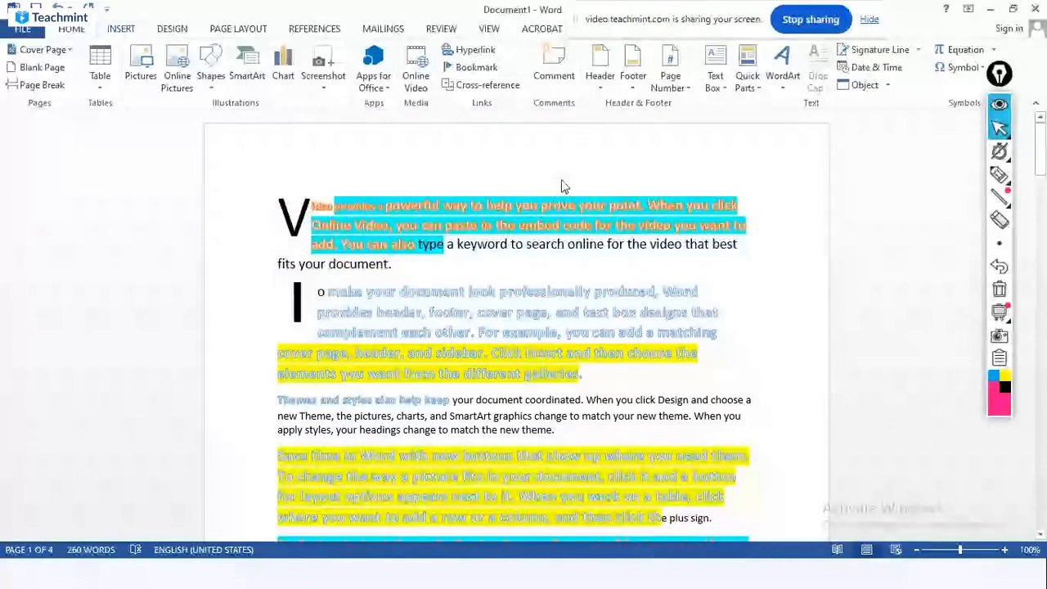
pyautogui.scroll(-20, 499, 381)
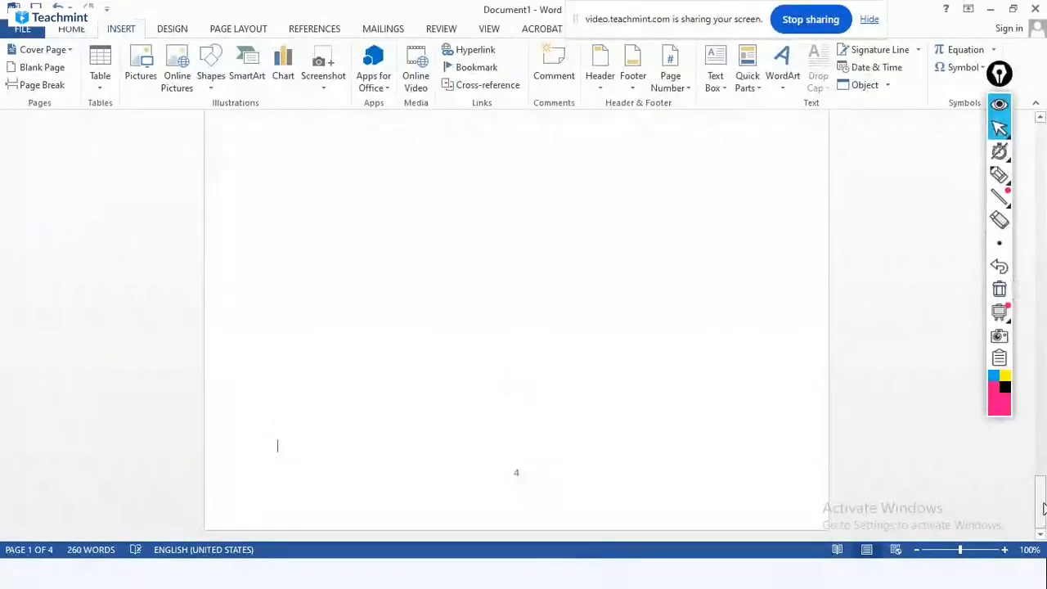
pyautogui.moveTo(1041, 503); pyautogui.dragTo(1045, 69)
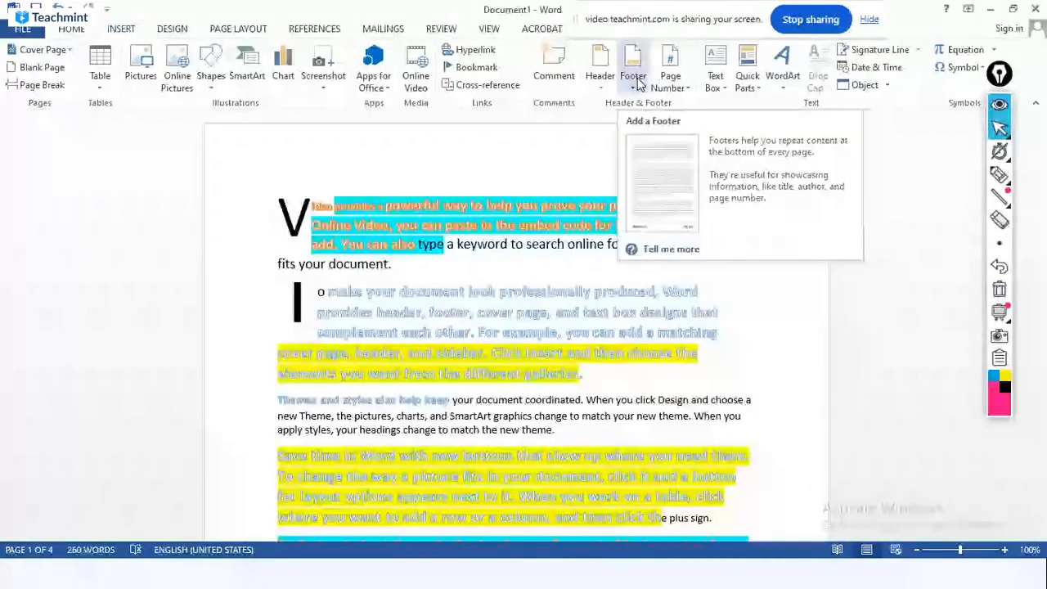
pyautogui.moveTo(1041, 135); pyautogui.dragTo(1042, 200)
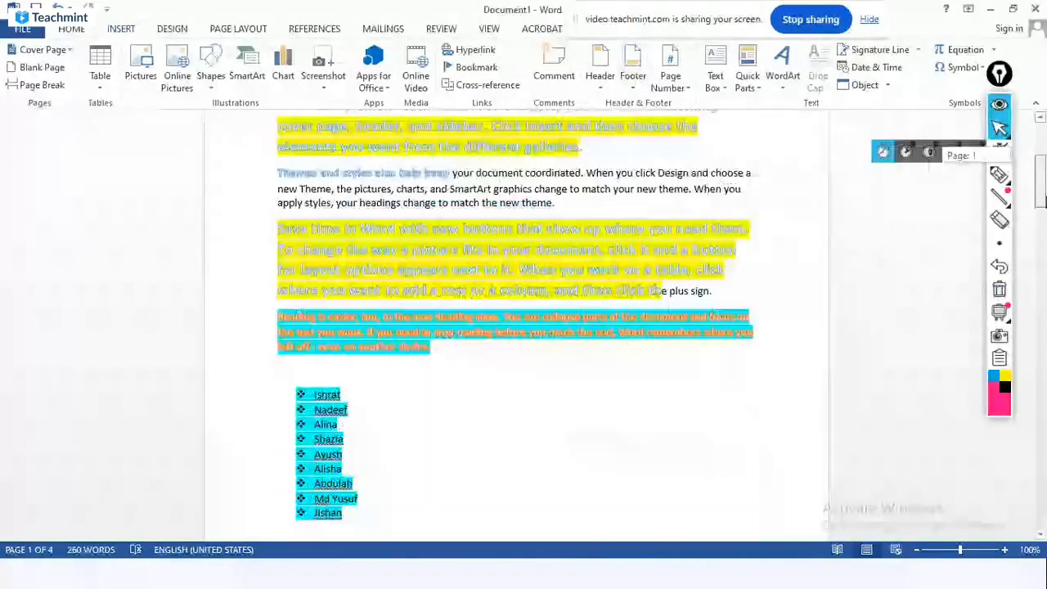
pyautogui.moveTo(1045, 193); pyautogui.dragTo(1045, 131)
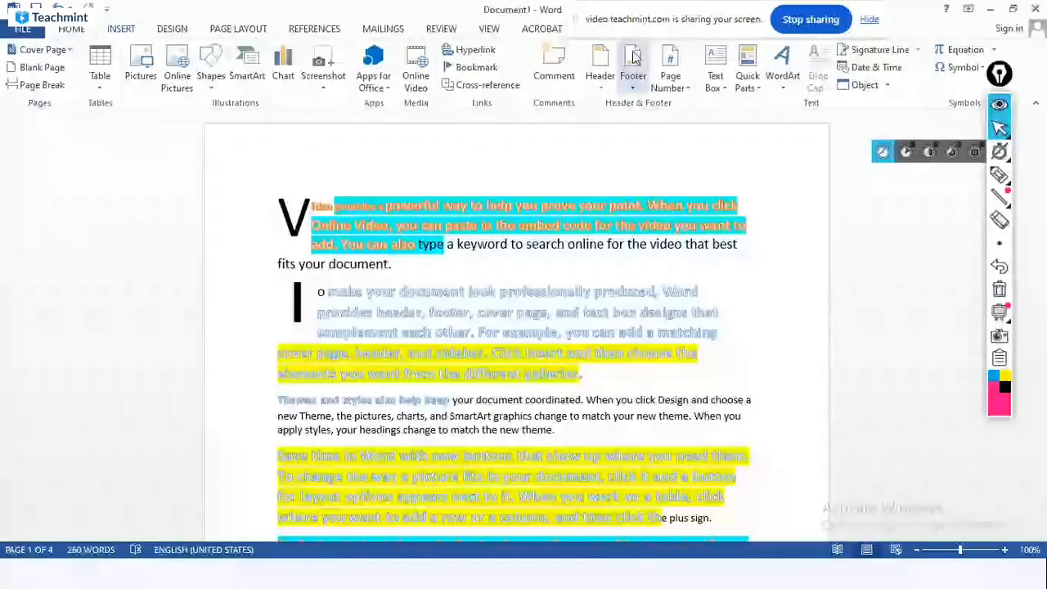
pyautogui.click(634, 55)
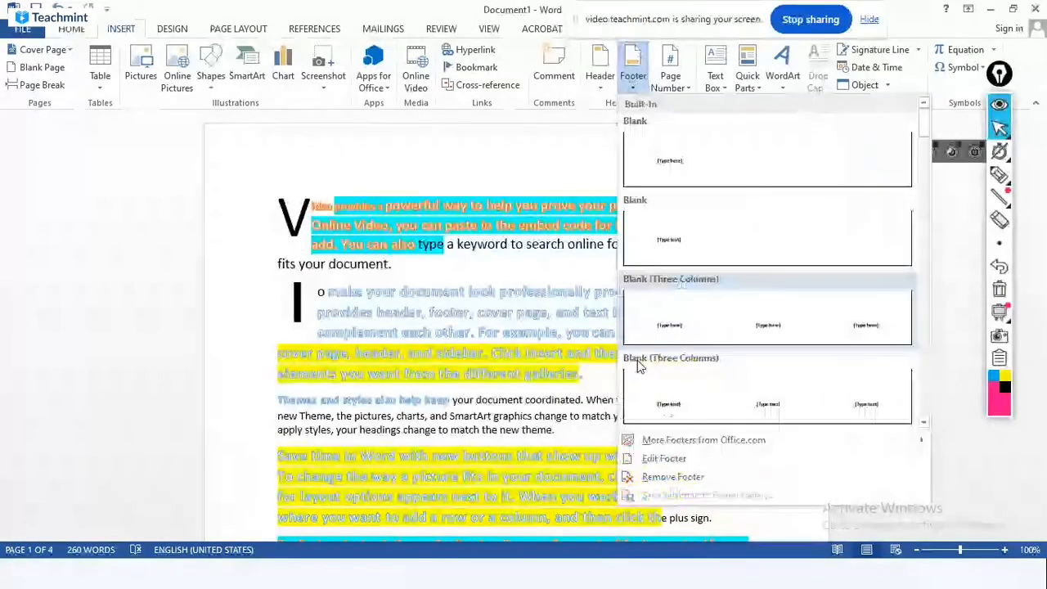
pyautogui.click(644, 478)
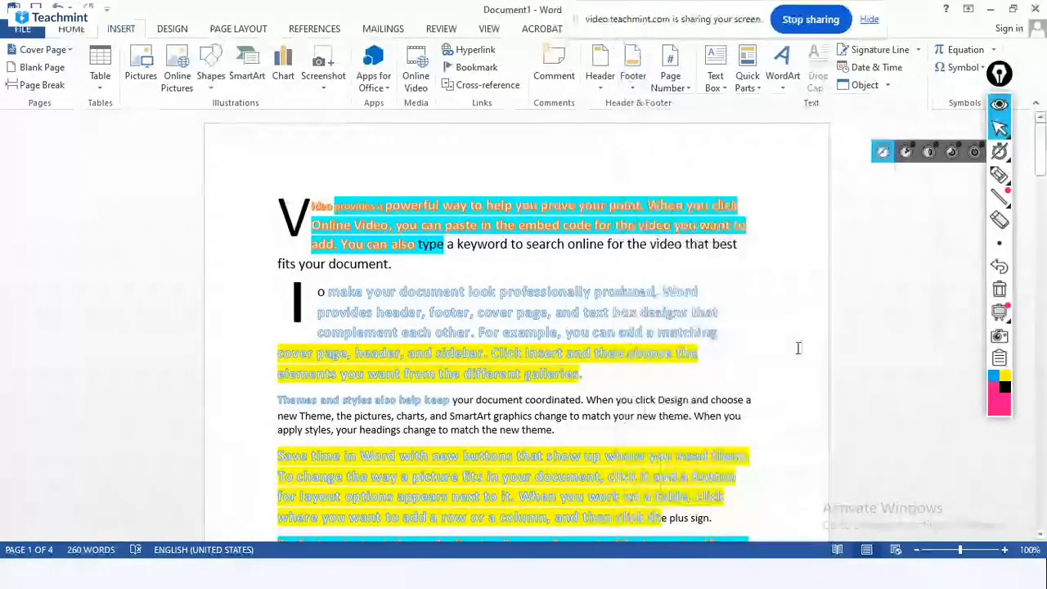
pyautogui.moveTo(1045, 161); pyautogui.dragTo(1044, 237)
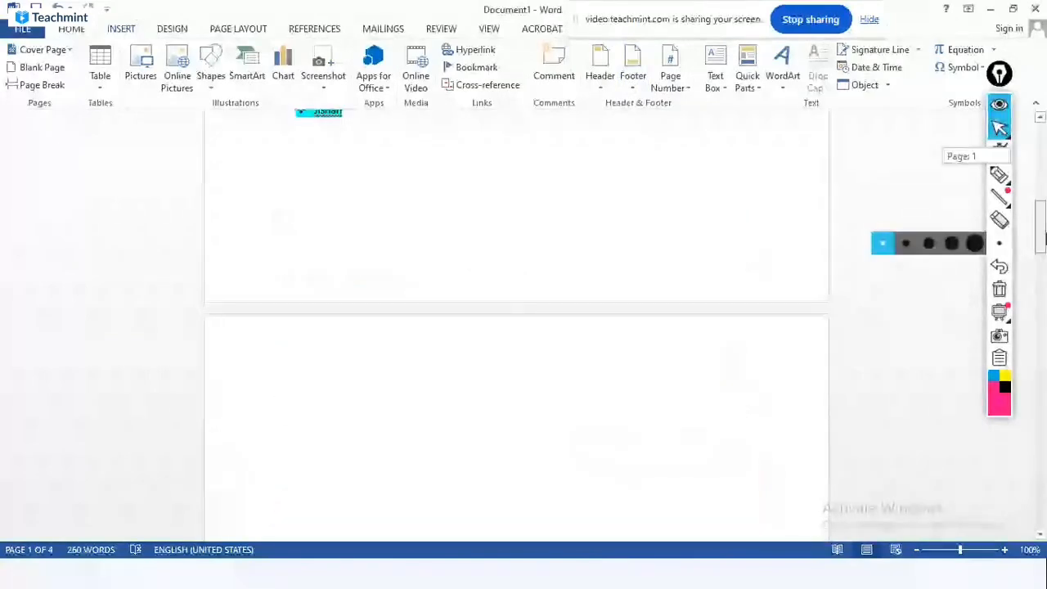
pyautogui.moveTo(1043, 238); pyautogui.dragTo(1035, 12)
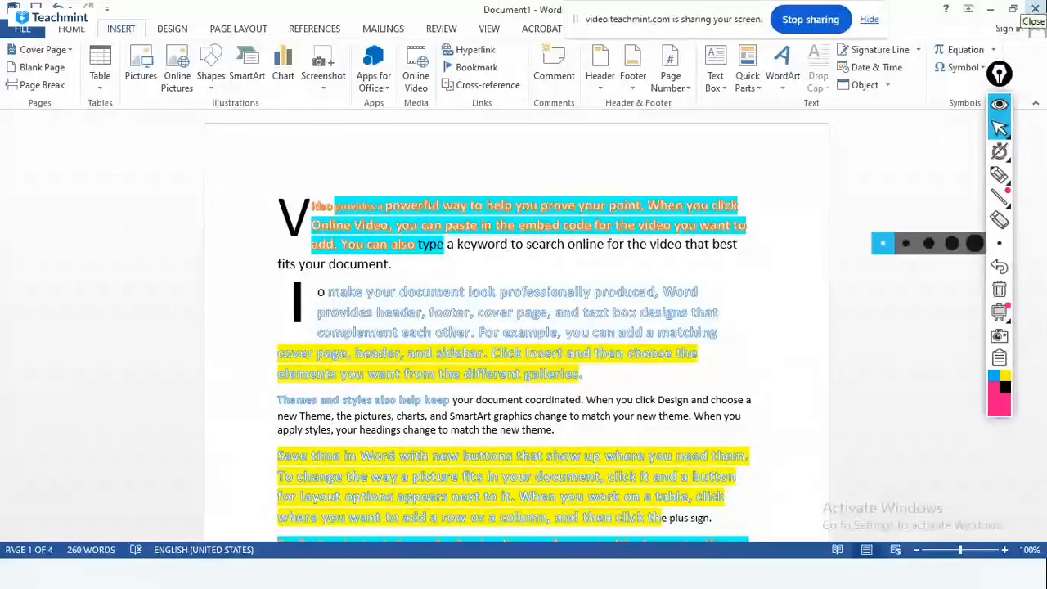